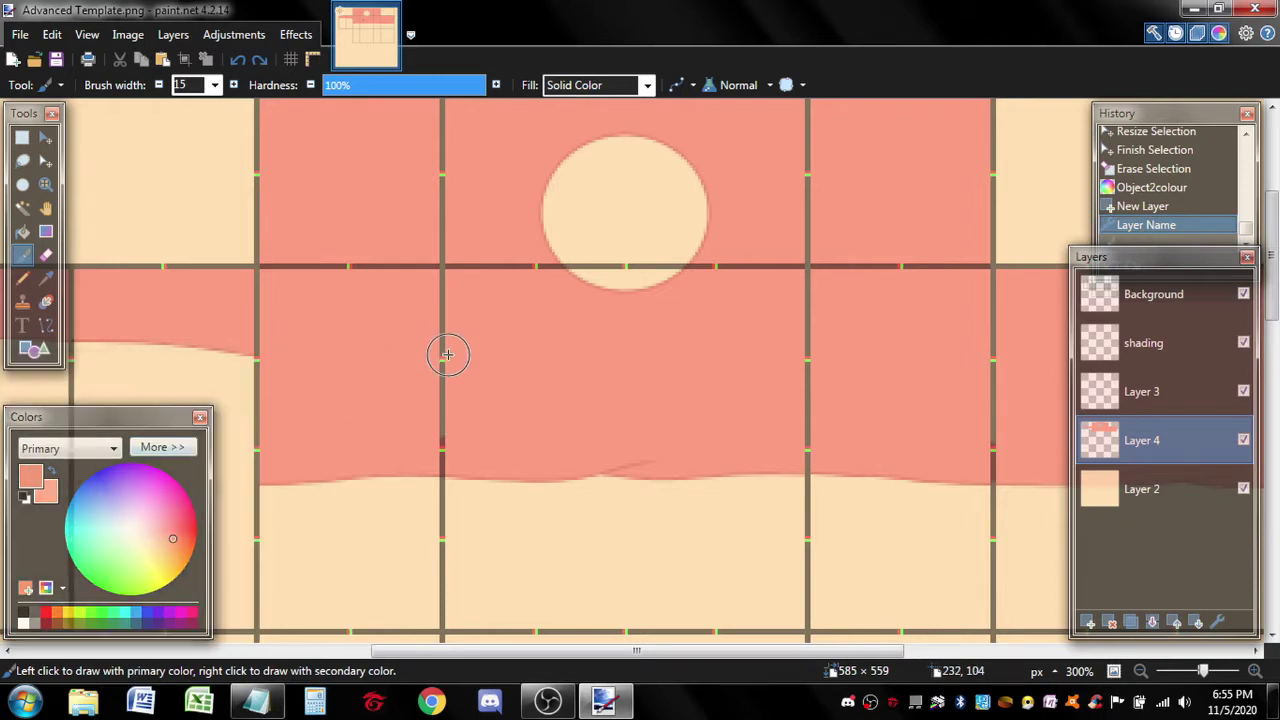
# - Set the brush hardness to 0% and paint soft shading along the torso's two left vertical seams on the shading layer
pyautogui.moveTo(440, 86); pyautogui.dragTo(300, 90)
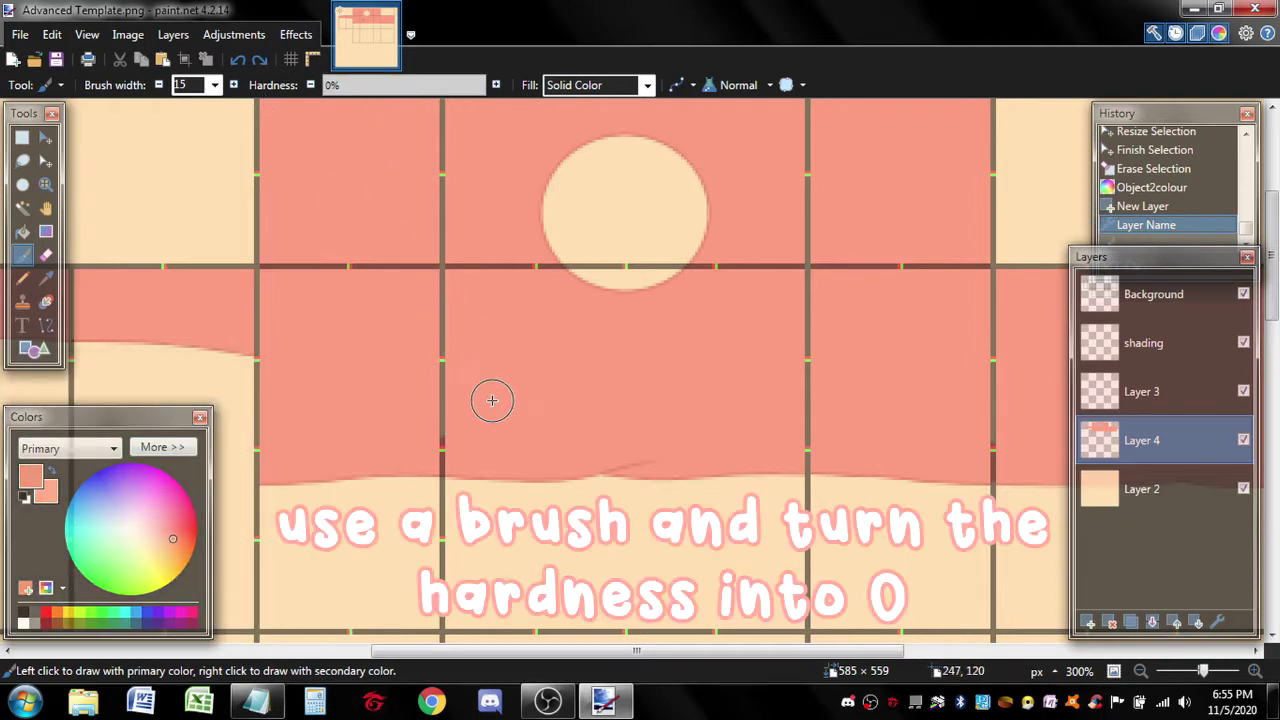
pyautogui.hscroll(-2, 543, 371)
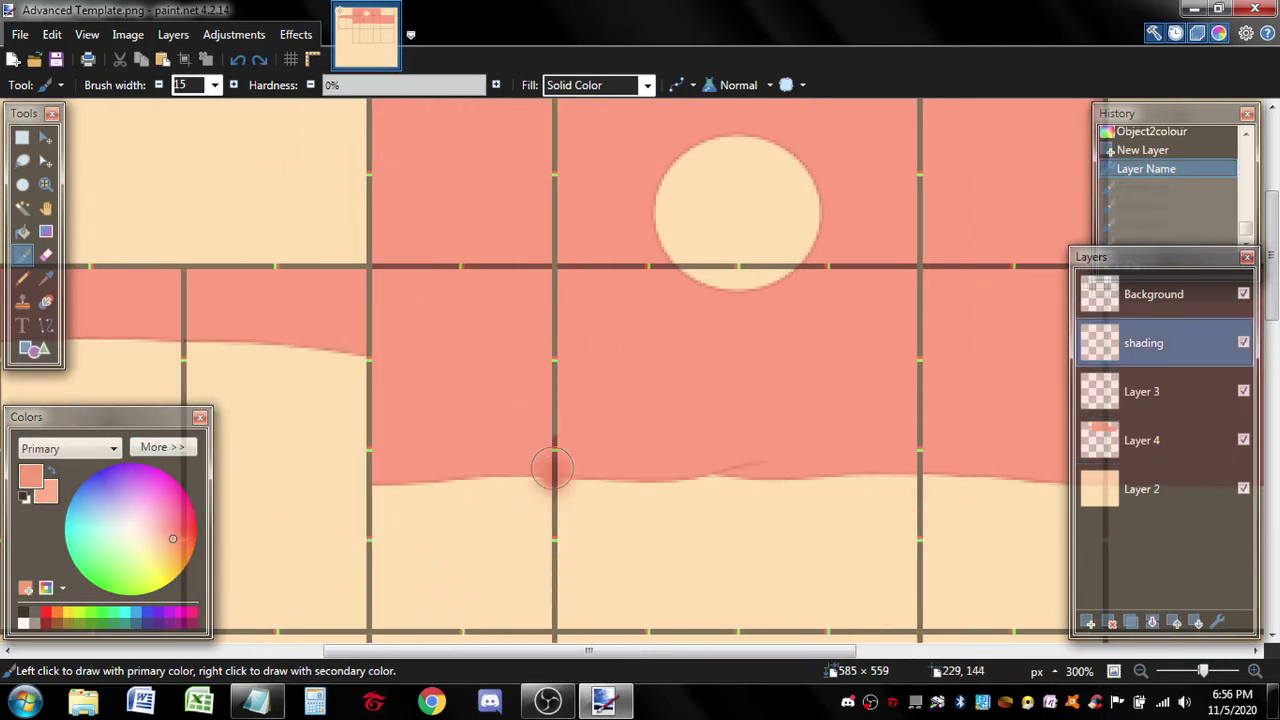
pyautogui.moveTo(551, 466); pyautogui.dragTo(553, 272)
pyautogui.moveTo(369, 484); pyautogui.dragTo(367, 270)
pyautogui.scroll(2, 470, 330)
pyautogui.moveTo(552, 382); pyautogui.dragTo(550, 190)
pyautogui.moveTo(369, 385); pyautogui.dragTo(368, 190)
# - Paint soft shading along the two right vertical seams of the torso, from the hem up to the top edge
pyautogui.hscroll(4, 580, 354)
pyautogui.moveTo(703, 210)
pyautogui.mouseDown()
pyautogui.moveTo(689, 283)
pyautogui.moveTo(697, 556)
pyautogui.mouseUp()
pyautogui.hscroll(4, 667, 521)
pyautogui.moveTo(661, 205); pyautogui.dragTo(646, 335)
pyautogui.hotkey('ctrl', 'z')
pyautogui.moveTo(658, 600); pyautogui.dragTo(664, 198)
pyautogui.hscroll(2, 812, 449)
pyautogui.moveTo(921, 596)
pyautogui.mouseDown()
pyautogui.moveTo(902, 557)
pyautogui.moveTo(921, 537)
pyautogui.moveTo(909, 598)
pyautogui.moveTo(911, 381)
pyautogui.mouseUp()
pyautogui.hotkey('ctrl', 'z')
# - Paint soft shading along the vertical seams of the left sleeve
pyautogui.hscroll(-8, 700, 476)
pyautogui.hscroll(-6, 689, 482)
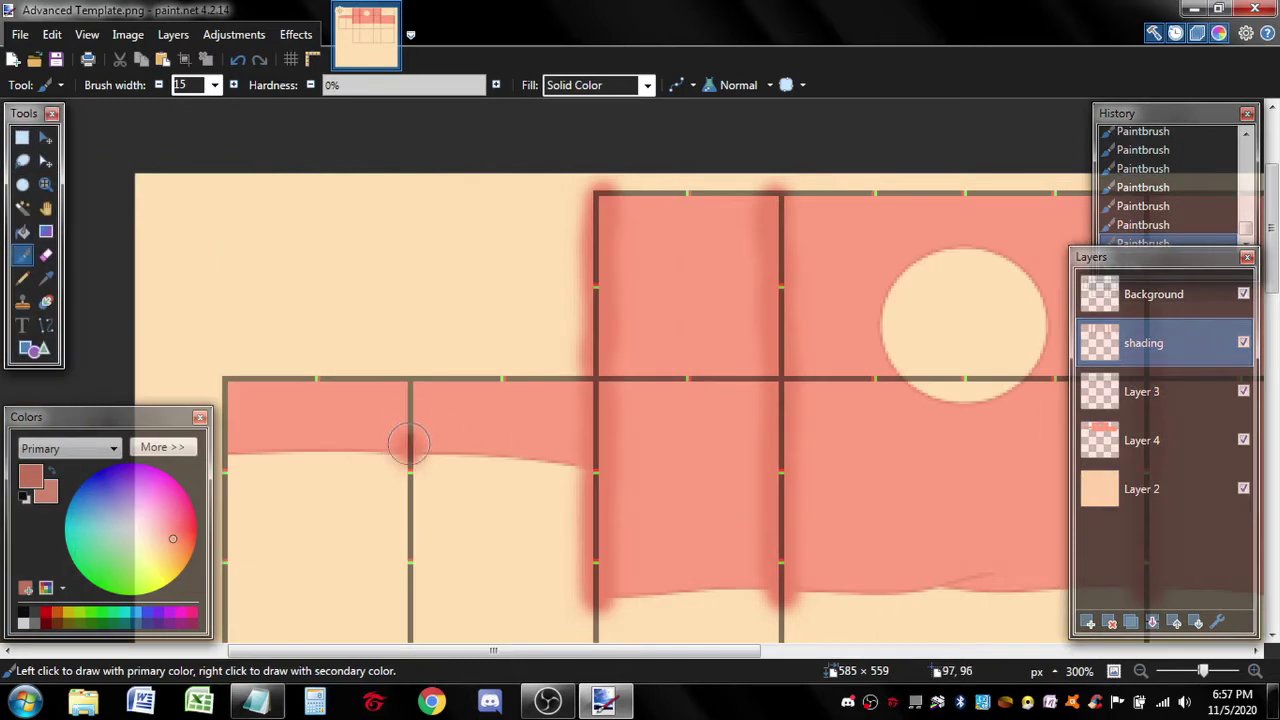
pyautogui.hscroll(-2, 400, 443)
pyautogui.moveTo(343, 452); pyautogui.dragTo(341, 375)
# - Apply a Gaussian Blur to the shading layer to soften the seam strokes
pyautogui.click(296, 34)
pyautogui.moveTo(340, 112)
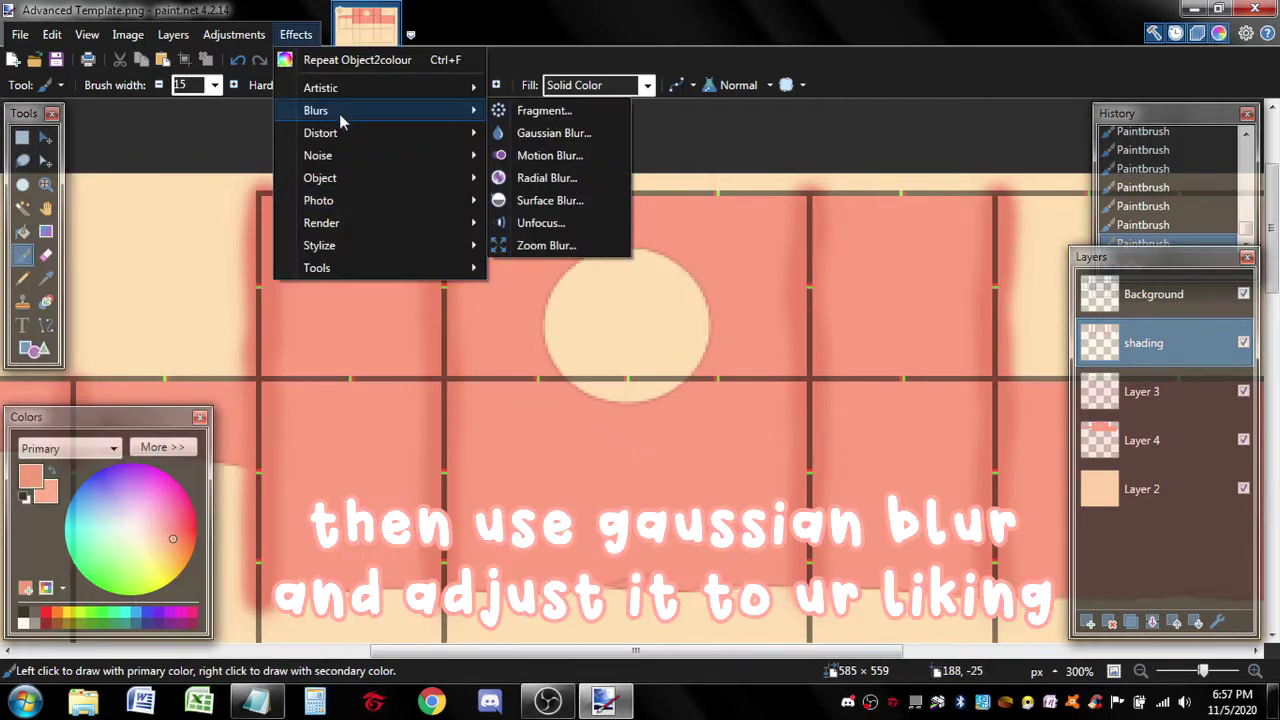
pyautogui.click(516, 135)
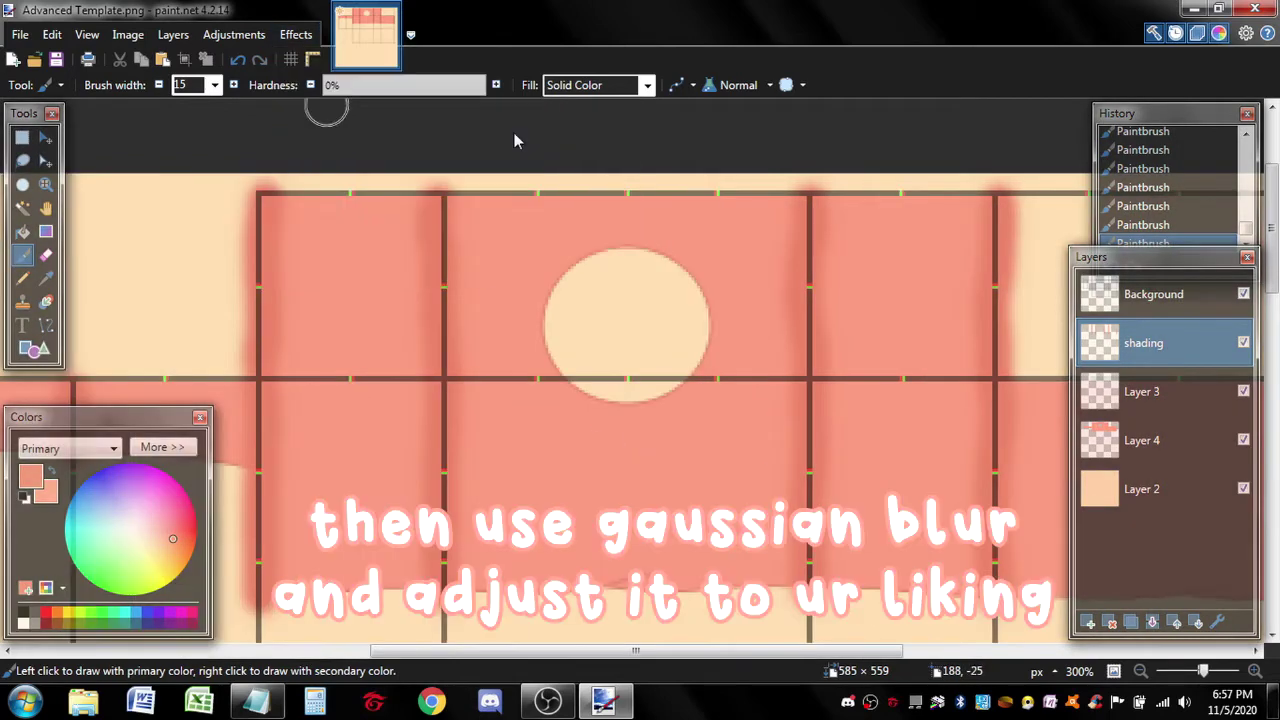
pyautogui.moveTo(500, 342); pyautogui.dragTo(510, 343)
pyautogui.click(672, 386)
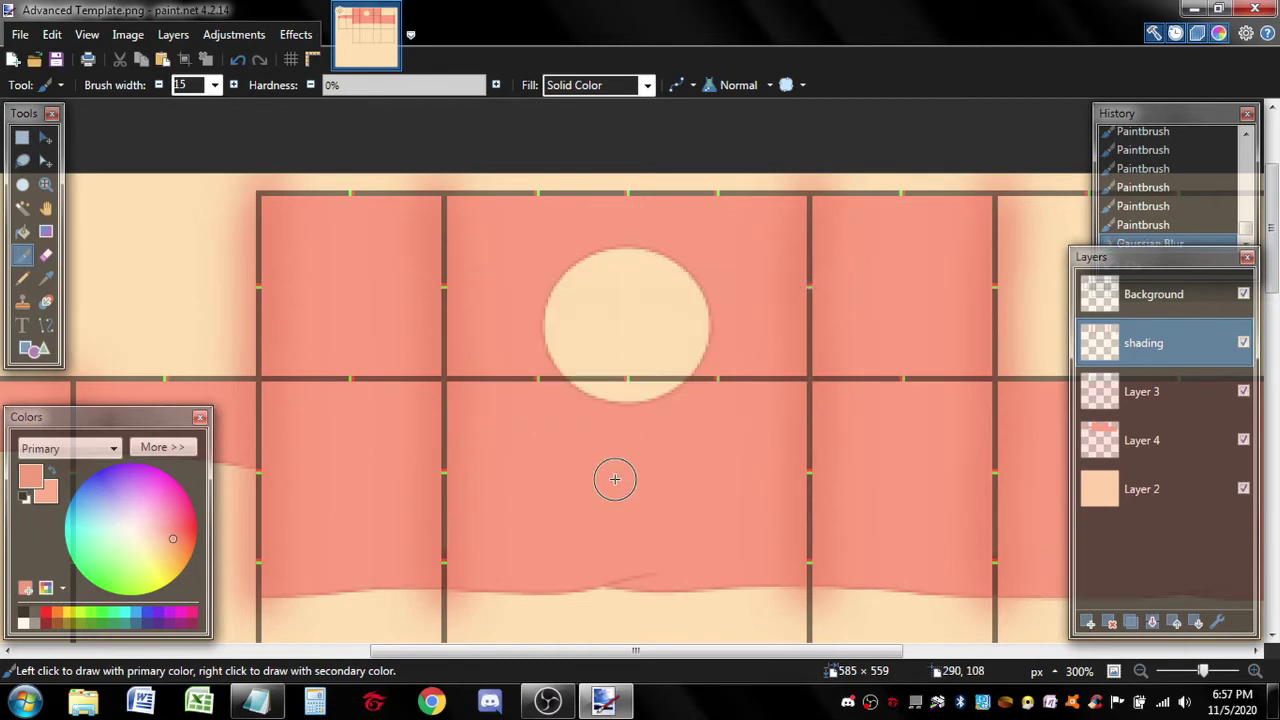
# - Select and delete the blurred shading that spills above the torso and past its right edge
pyautogui.press('s')
pyautogui.moveTo(210, 166); pyautogui.dragTo(1064, 188)
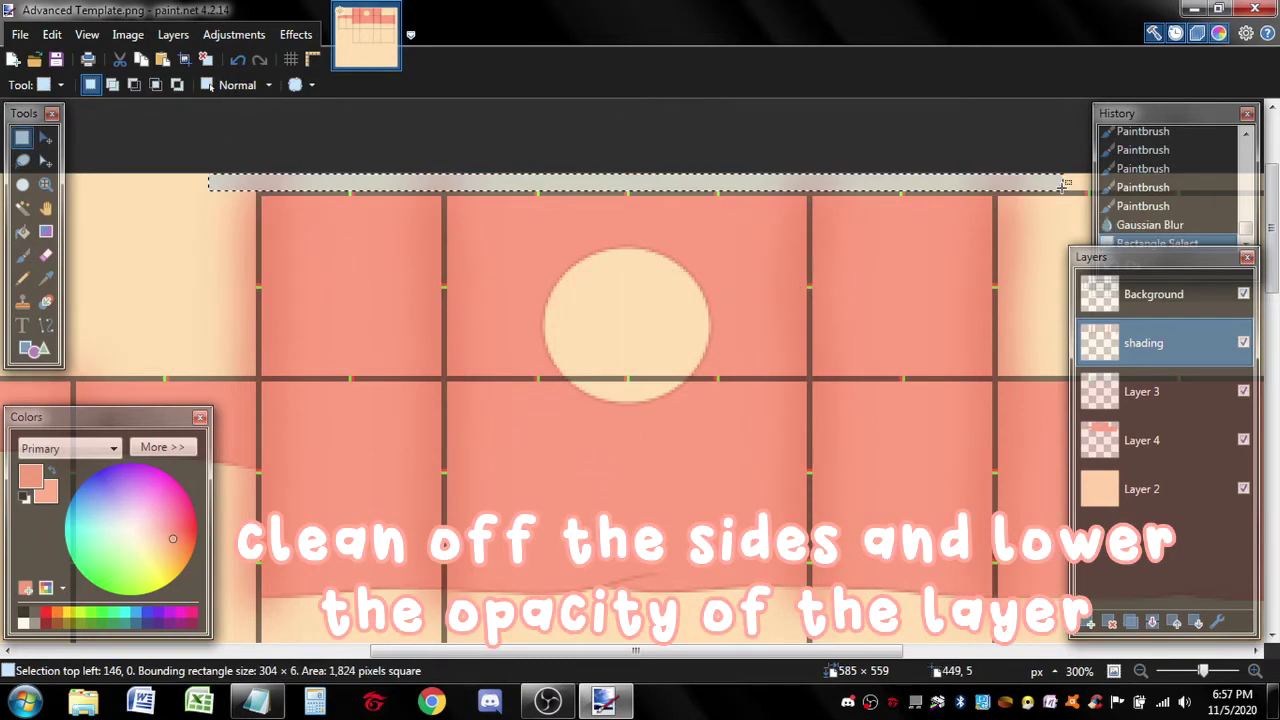
pyautogui.press('Delete')
pyautogui.hscroll(2, 771, 177)
pyautogui.moveTo(771, 177); pyautogui.dragTo(931, 371)
pyautogui.press('Delete')
pyautogui.moveTo(801, 343)
pyautogui.mouseDown()
pyautogui.moveTo(866, 437)
pyautogui.moveTo(890, 600)
pyautogui.mouseUp()
pyautogui.press('Delete')
# - Select and delete the blurred shading spilling above and beside the left sleeve and along the torso's left edge
pyautogui.hscroll(-8, 814, 366)
pyautogui.scroll(3, 814, 366)
pyautogui.moveTo(399, 172)
pyautogui.mouseDown()
pyautogui.moveTo(698, 226)
pyautogui.moveTo(829, 271)
pyautogui.mouseUp()
pyautogui.press('Delete')
pyautogui.scroll(3, 700, 180)
pyautogui.moveTo(700, 177); pyautogui.dragTo(829, 314)
pyautogui.press('Delete')
pyautogui.moveTo(355, 316); pyautogui.dragTo(459, 514)
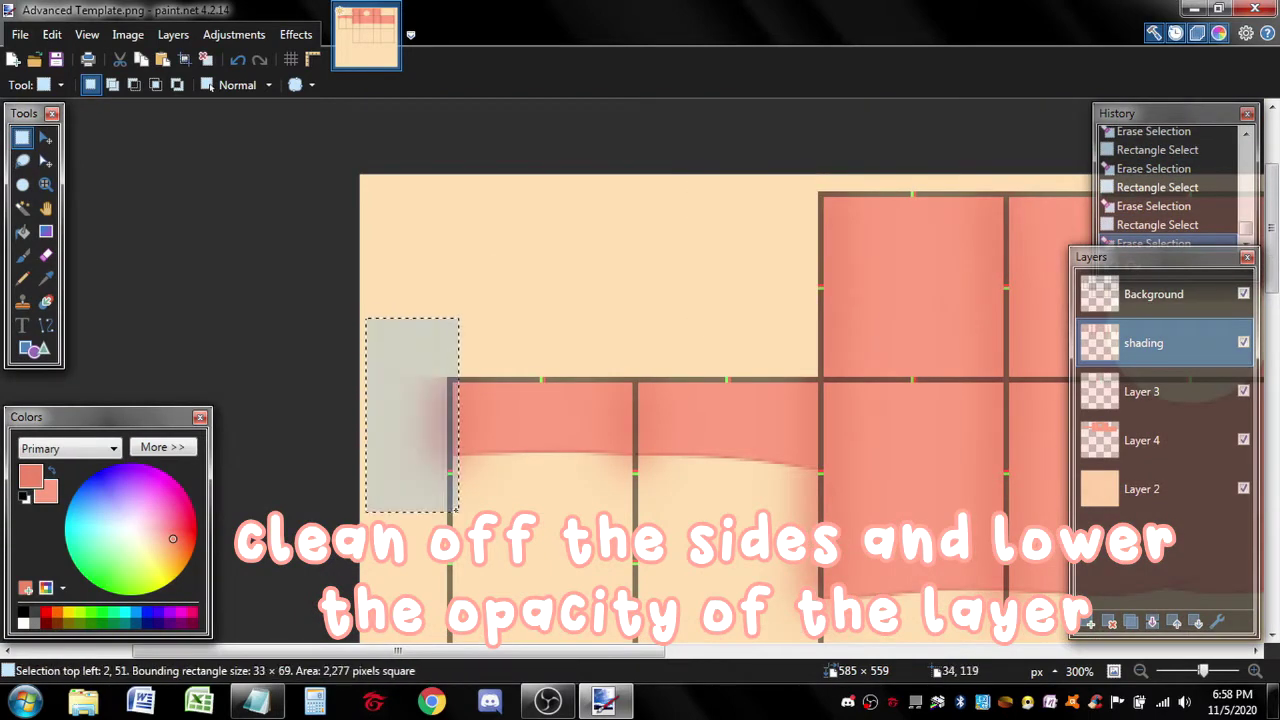
pyautogui.press('Delete')
pyautogui.scroll(-3, 641, 427)
pyautogui.moveTo(744, 372); pyautogui.dragTo(830, 530)
pyautogui.press('Delete')
# - Erase the shading spill below the left sleeve's hem, using the Eraser at 100% hardness
pyautogui.press('e')
pyautogui.scroll(3, 646, 463)
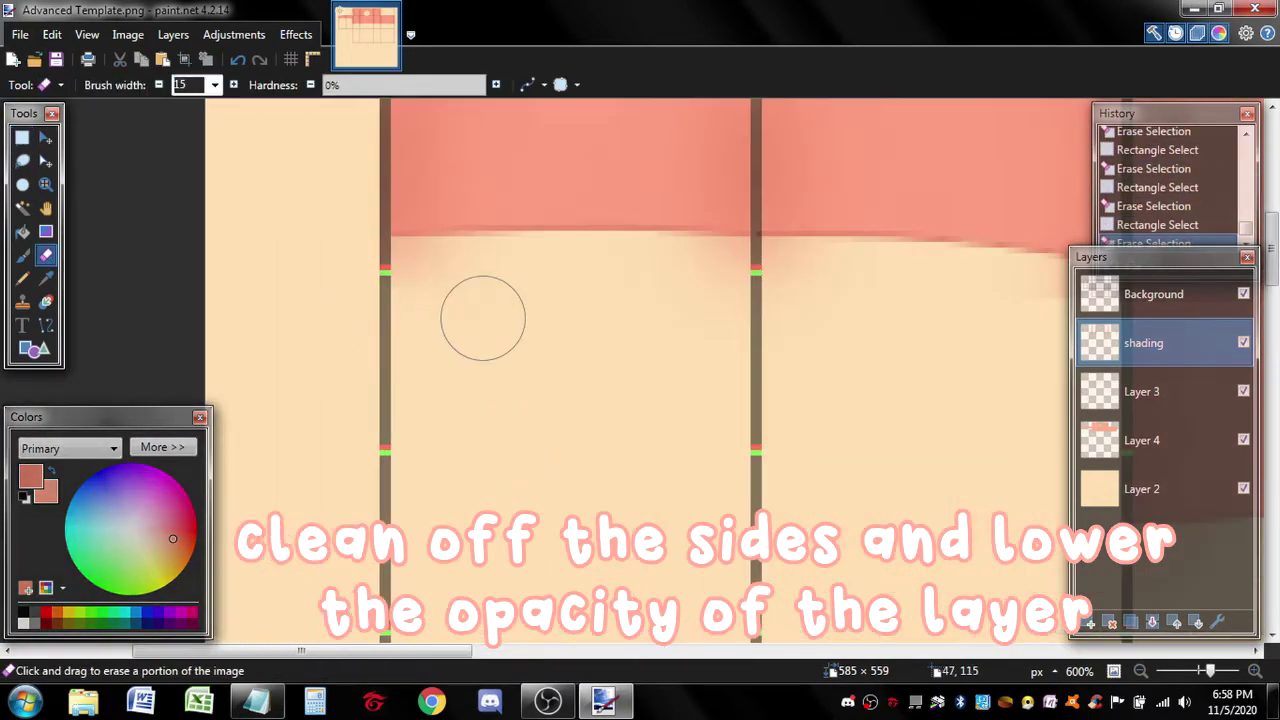
pyautogui.moveTo(473, 274)
pyautogui.mouseDown()
pyautogui.moveTo(452, 282)
pyautogui.moveTo(494, 278)
pyautogui.mouseUp()
pyautogui.click(483, 86)
pyautogui.hscroll(1, 515, 295)
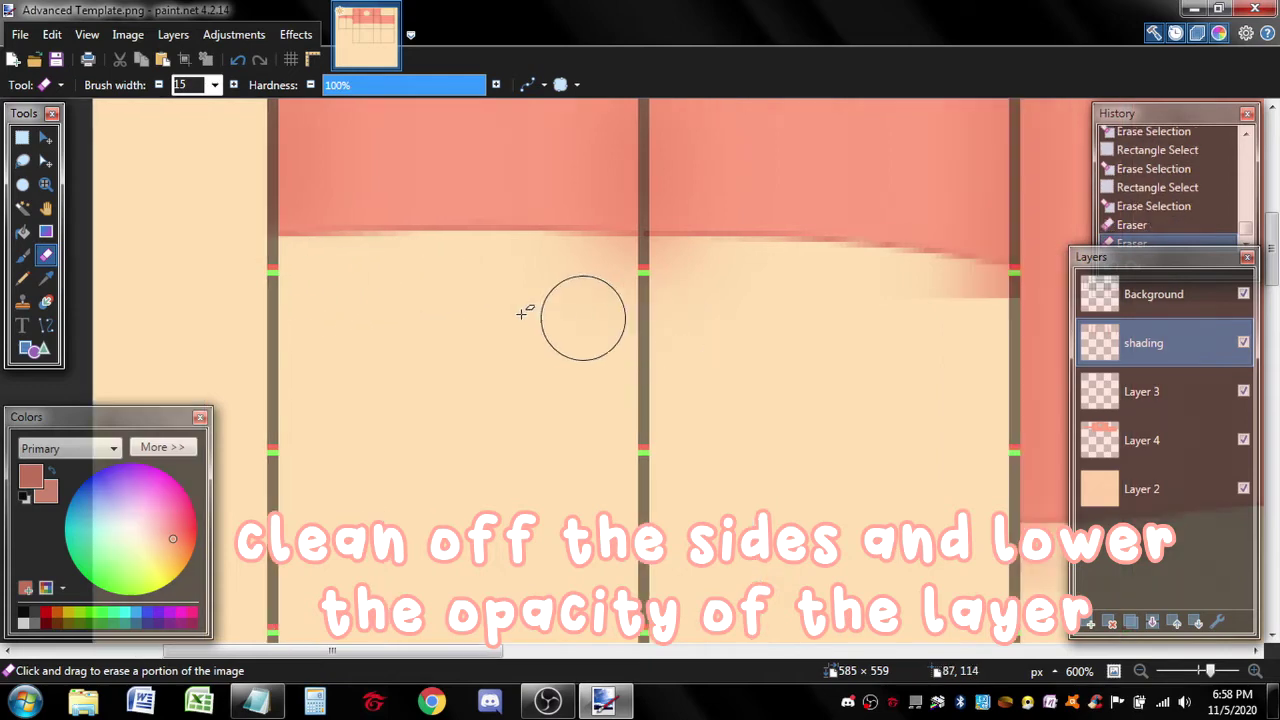
pyautogui.moveTo(590, 317)
pyautogui.mouseDown()
pyautogui.moveTo(651, 274)
pyautogui.moveTo(637, 276)
pyautogui.mouseUp()
pyautogui.hscroll(2, 613, 286)
pyautogui.moveTo(745, 308); pyautogui.dragTo(729, 346)
pyautogui.hotkey('ctrl', 'z')
pyautogui.hotkey('ctrl', '[')
pyautogui.hotkey('ctrl', '[')
pyautogui.moveTo(763, 289); pyautogui.dragTo(712, 290)
pyautogui.moveTo(624, 258); pyautogui.dragTo(737, 274)
pyautogui.moveTo(745, 277)
pyautogui.mouseDown()
pyautogui.moveTo(777, 280)
pyautogui.moveTo(778, 300)
pyautogui.mouseUp()
# - Enlarge the eraser to a width of 16 and erase the shading spill below the torso's wavy hem
pyautogui.hscroll(2, 769, 356)
pyautogui.scroll(-2, 769, 356)
pyautogui.press(']')
pyautogui.press(']')
pyautogui.press(']')
pyautogui.moveTo(560, 390)
pyautogui.mouseDown()
pyautogui.moveTo(588, 318)
pyautogui.moveTo(640, 325)
pyautogui.moveTo(644, 302)
pyautogui.moveTo(589, 332)
pyautogui.mouseUp()
pyautogui.hscroll(3, 660, 328)
pyautogui.hscroll(4, 719, 347)
pyautogui.press(']')
pyautogui.press(']')
pyautogui.press(']')
pyautogui.press(']')
pyautogui.press(']')
pyautogui.press(']')
pyautogui.press(']')
pyautogui.press(']')
pyautogui.moveTo(772, 335)
pyautogui.mouseDown()
pyautogui.moveTo(903, 329)
pyautogui.moveTo(838, 356)
pyautogui.moveTo(805, 343)
pyautogui.moveTo(858, 352)
pyautogui.moveTo(754, 346)
pyautogui.mouseUp()
pyautogui.hscroll(4, 919, 365)
pyautogui.hscroll(4, 790, 390)
pyautogui.scroll(-1, 767, 393)
pyautogui.scroll(-3, 767, 392)
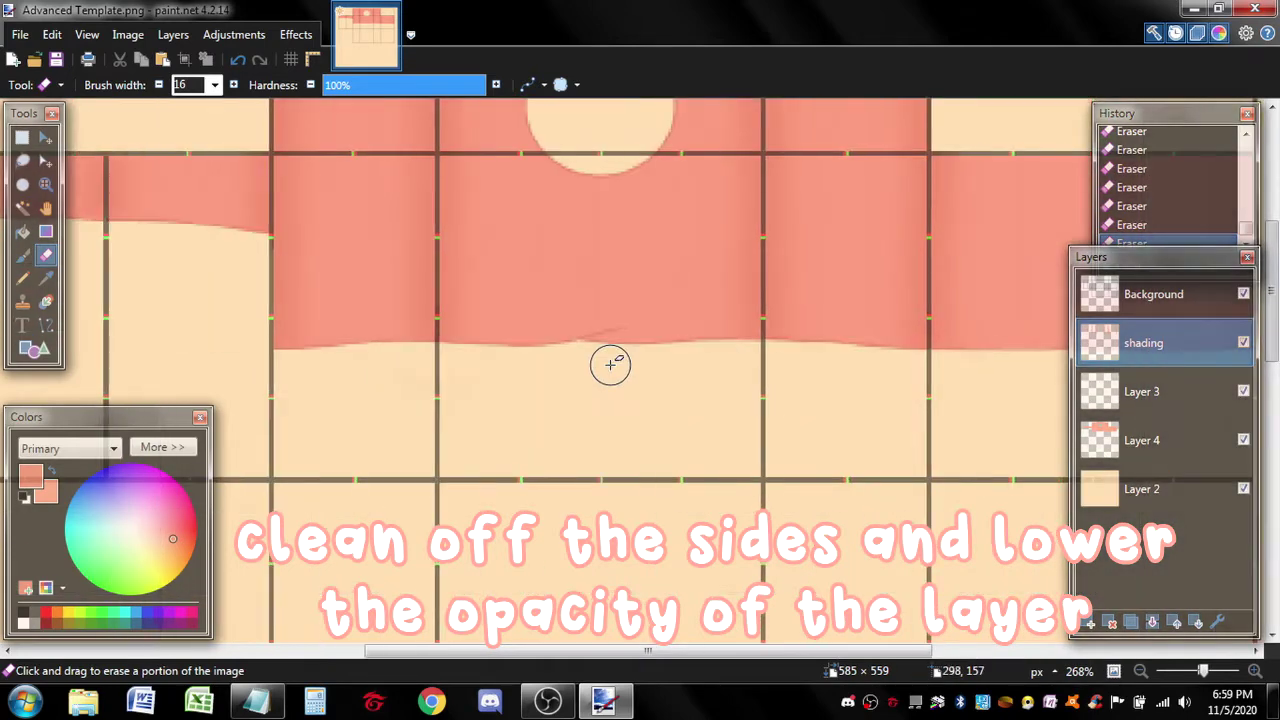
# - Lower the shading layer's opacity to about 221
pyautogui.scroll(2, 1060, 455)
pyautogui.moveTo(614, 226); pyautogui.dragTo(805, 176)
pyautogui.moveTo(878, 342); pyautogui.dragTo(840, 342)
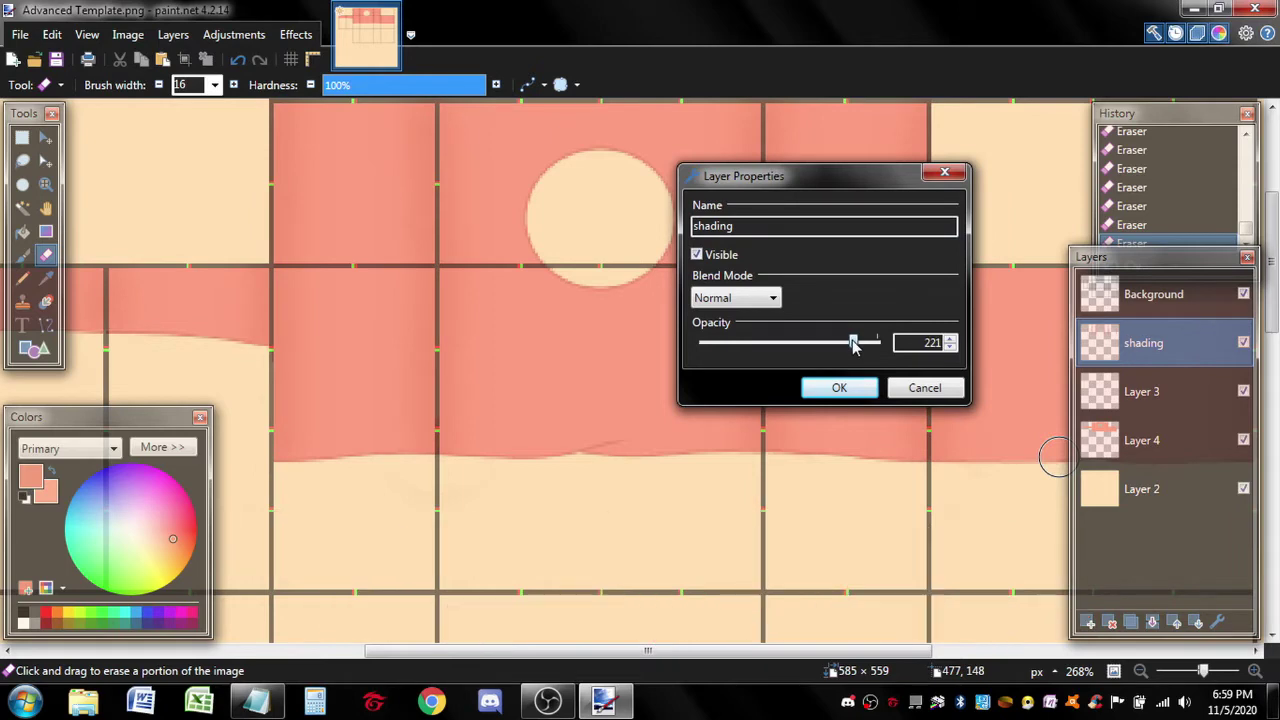
pyautogui.click(842, 388)
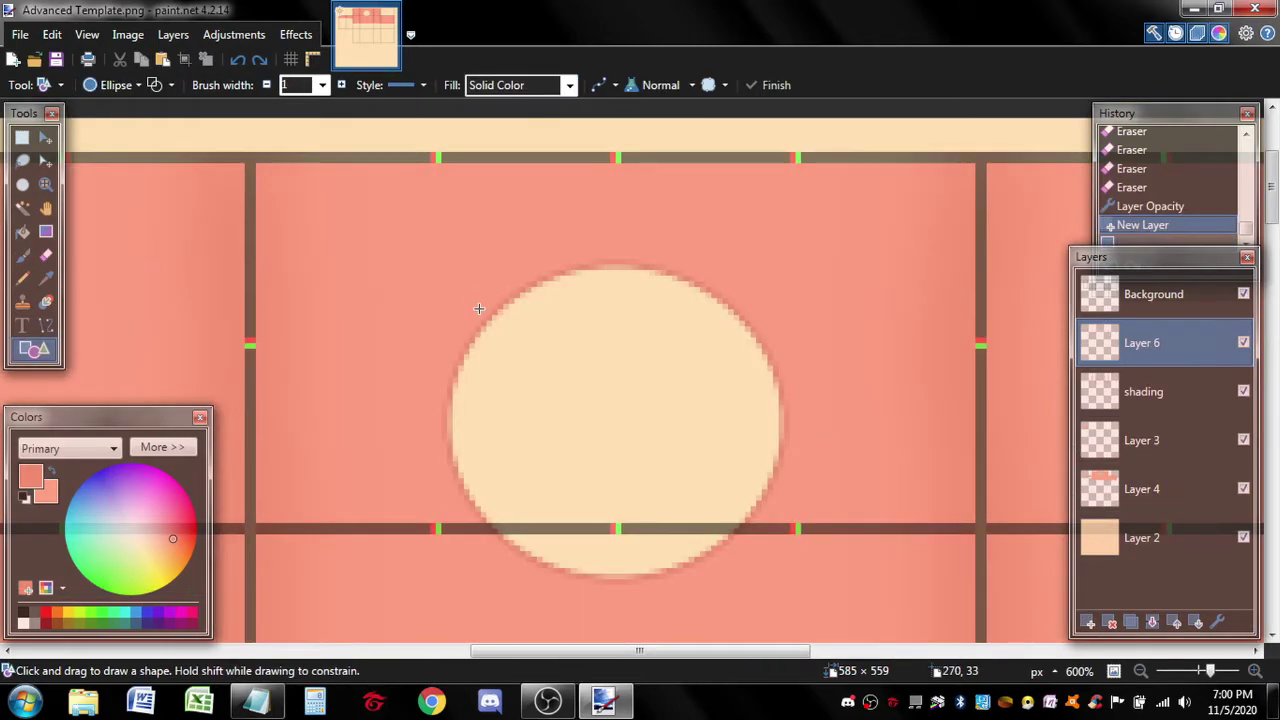
# - Draw a 1 px ellipse outline on Layer 6 and resize it to fit around the neck hole
pyautogui.moveTo(474, 303); pyautogui.dragTo(802, 602)
pyautogui.moveTo(693, 407); pyautogui.dragTo(698, 413)
pyautogui.moveTo(450, 403); pyautogui.dragTo(441, 424)
pyautogui.moveTo(767, 399); pyautogui.dragTo(791, 414)
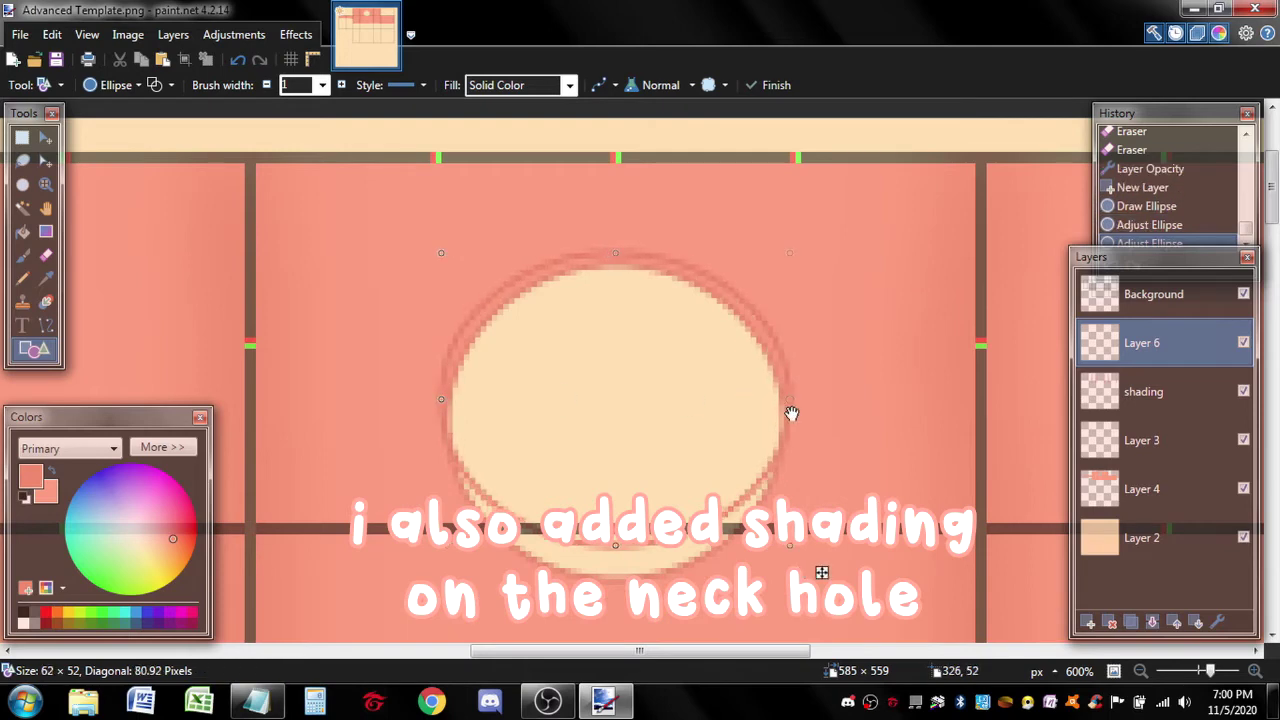
pyautogui.moveTo(615, 547); pyautogui.dragTo(616, 585)
pyautogui.moveTo(615, 254); pyautogui.dragTo(615, 259)
pyautogui.press('Return')
# - Apply a Gaussian Blur to the neck-hole outline on Layer 6
pyautogui.click(296, 34)
pyautogui.moveTo(318, 109)
pyautogui.click(562, 134)
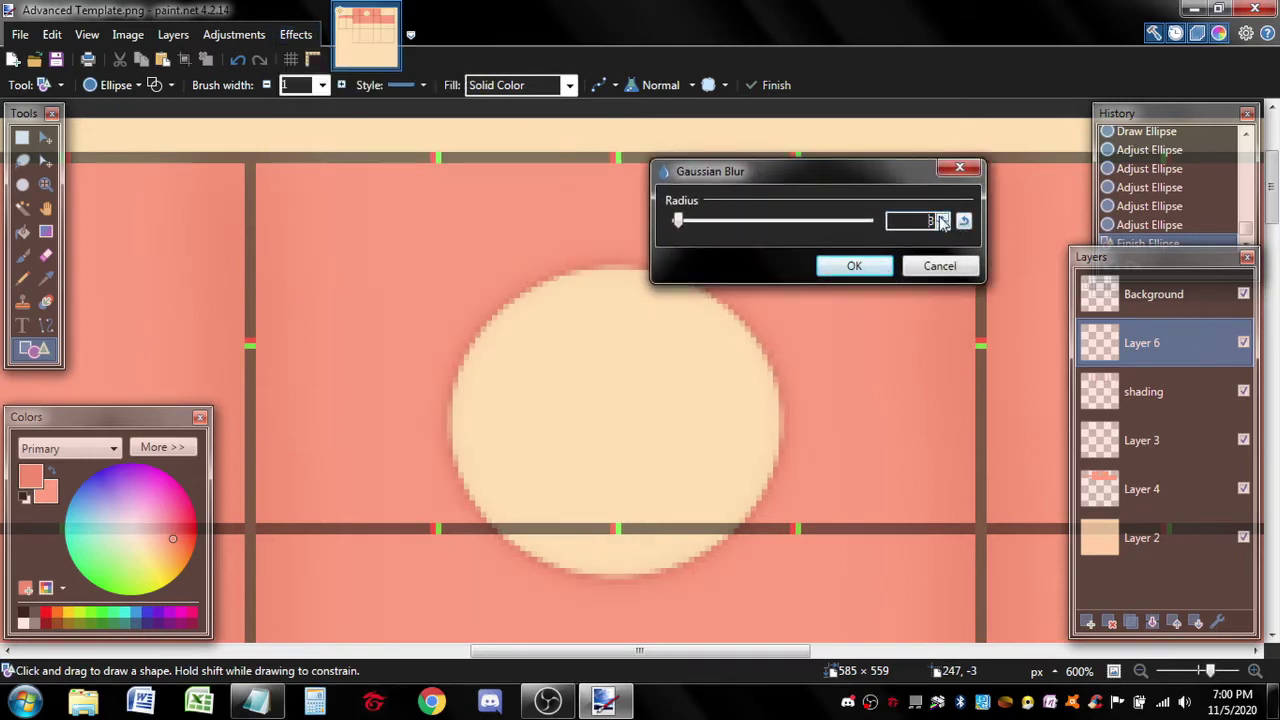
pyautogui.click(854, 265)
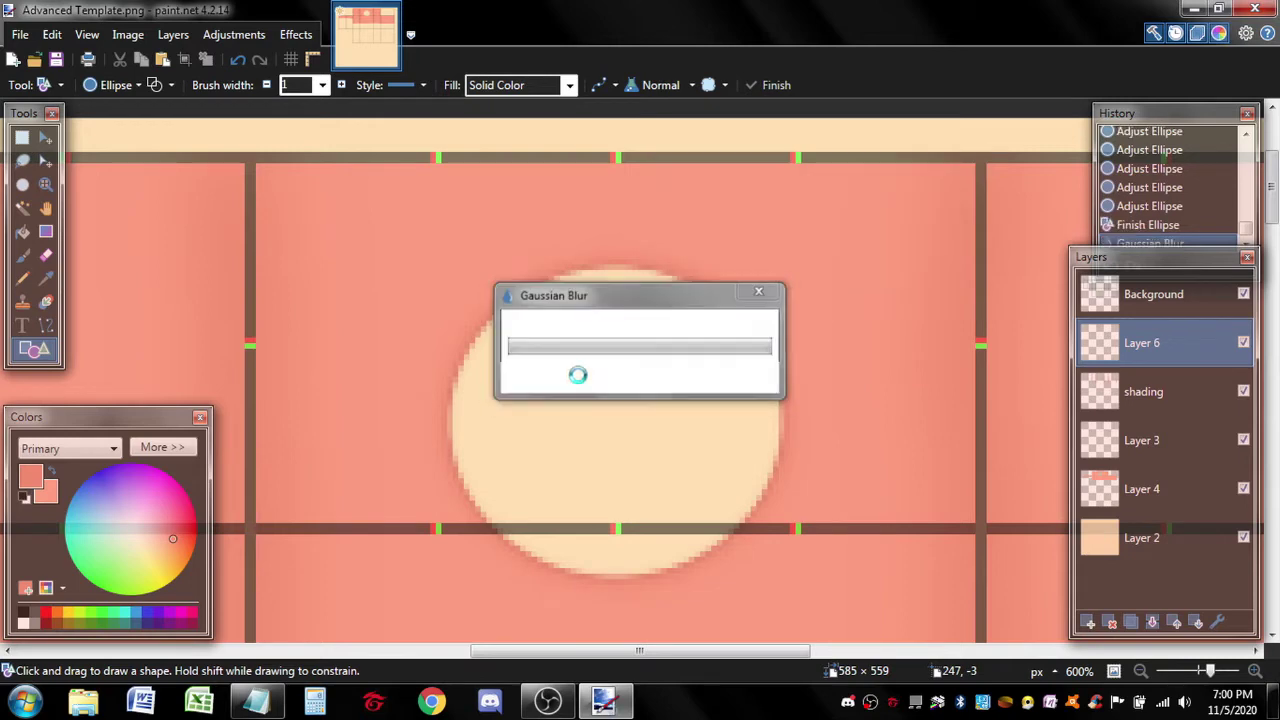
# - Fit an elliptical selection to the neck hole and delete the blurred shading inside it
pyautogui.press('s')
pyautogui.press('s')
pyautogui.press('s')
pyautogui.press('s')
pyautogui.press('s')
pyautogui.press('s')
pyautogui.press('s')
pyautogui.moveTo(492, 320)
pyautogui.mouseDown()
pyautogui.moveTo(634, 443)
pyautogui.moveTo(745, 573)
pyautogui.mouseUp()
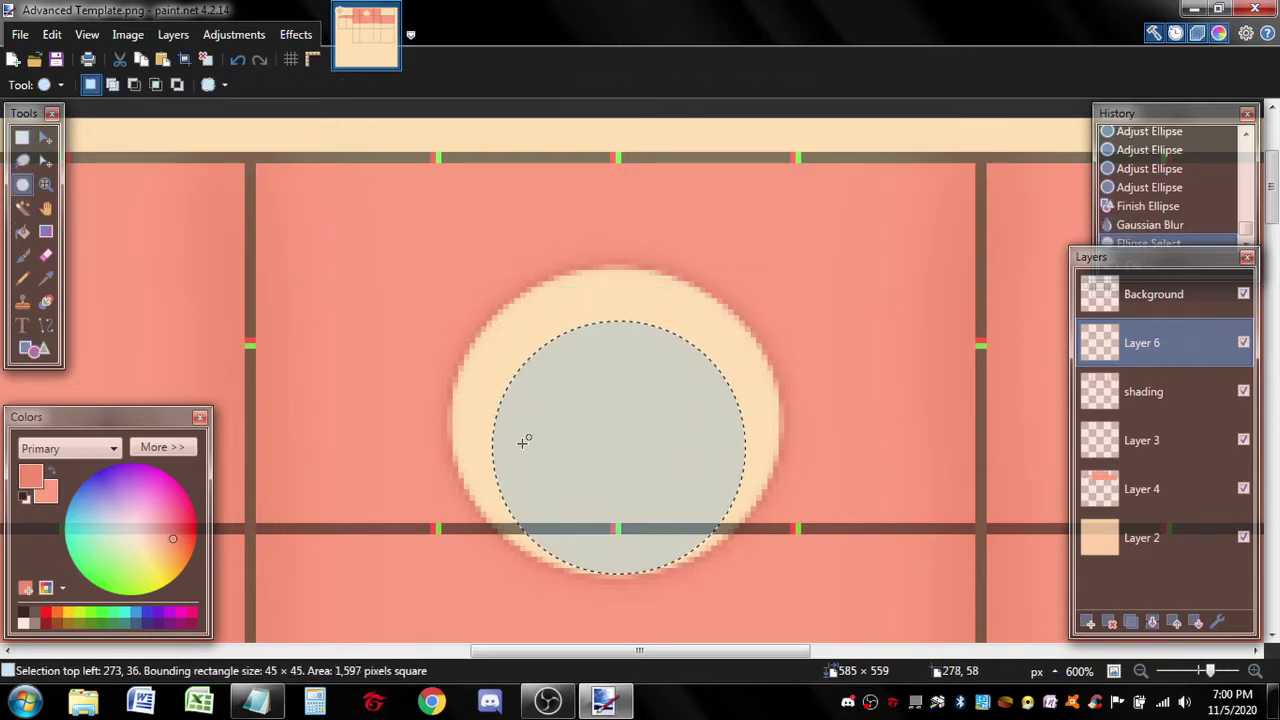
pyautogui.press('m')
pyautogui.press('m')
pyautogui.moveTo(492, 447); pyautogui.dragTo(458, 447)
pyautogui.moveTo(601, 320); pyautogui.dragTo(600, 270)
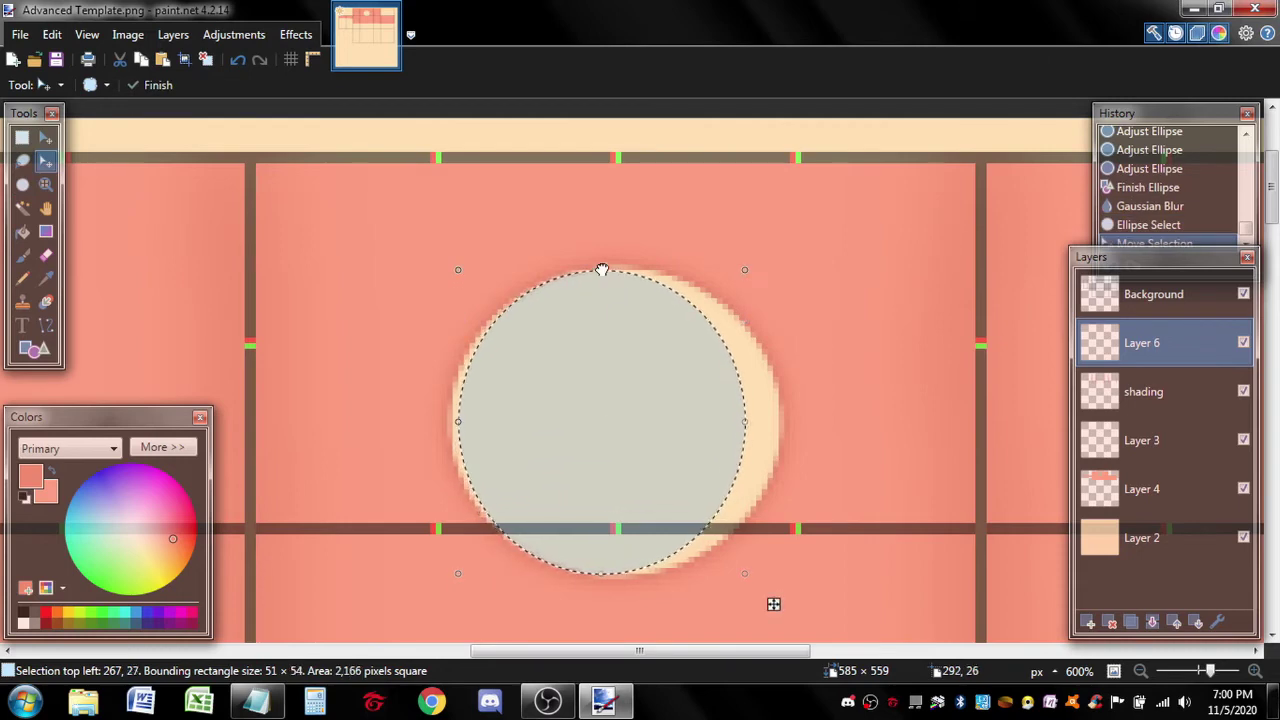
pyautogui.moveTo(746, 422); pyautogui.dragTo(787, 432)
pyautogui.moveTo(458, 422); pyautogui.dragTo(447, 420)
pyautogui.moveTo(615, 272); pyautogui.dragTo(619, 268)
pyautogui.press('Delete')
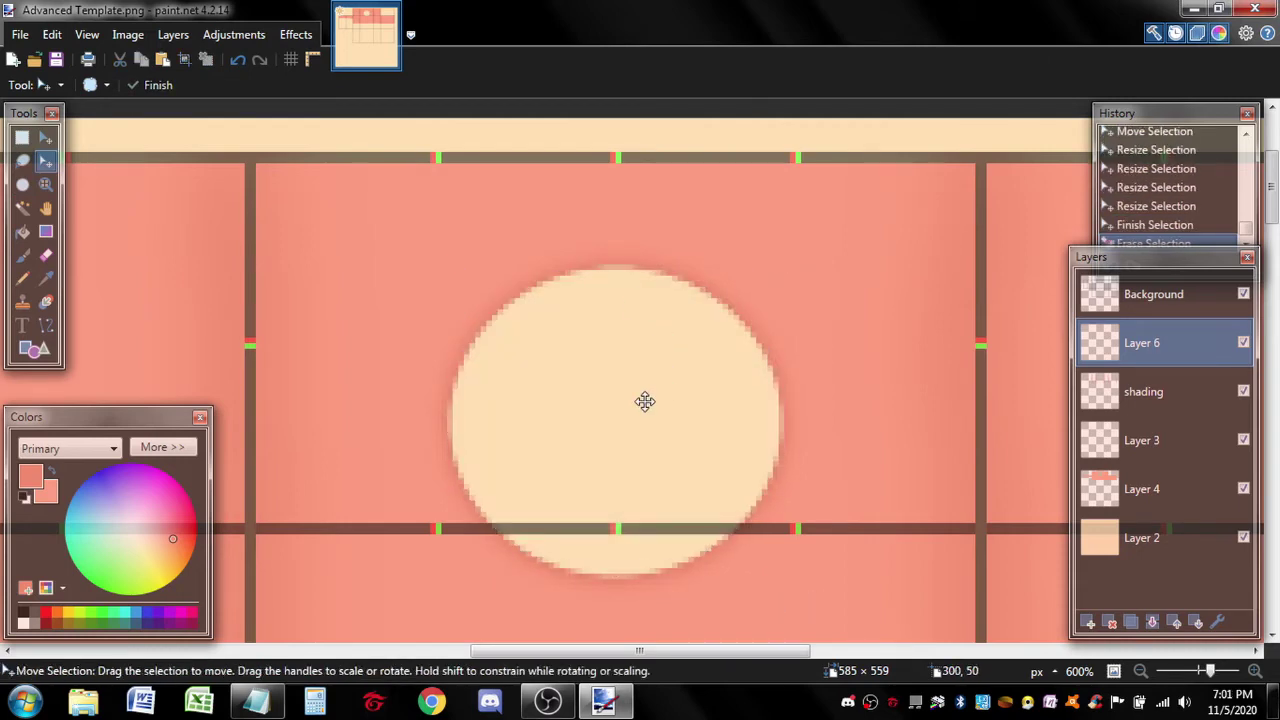
# - Try lowering the opacity of Layer 6, which holds the neck-hole shading, to 223
pyautogui.scroll(-2, 646, 400)
pyautogui.scroll(-3, 645, 401)
pyautogui.scroll(1, 644, 404)
pyautogui.click(1217, 622)
pyautogui.moveTo(602, 236); pyautogui.dragTo(873, 150)
pyautogui.moveTo(961, 313); pyautogui.dragTo(943, 316)
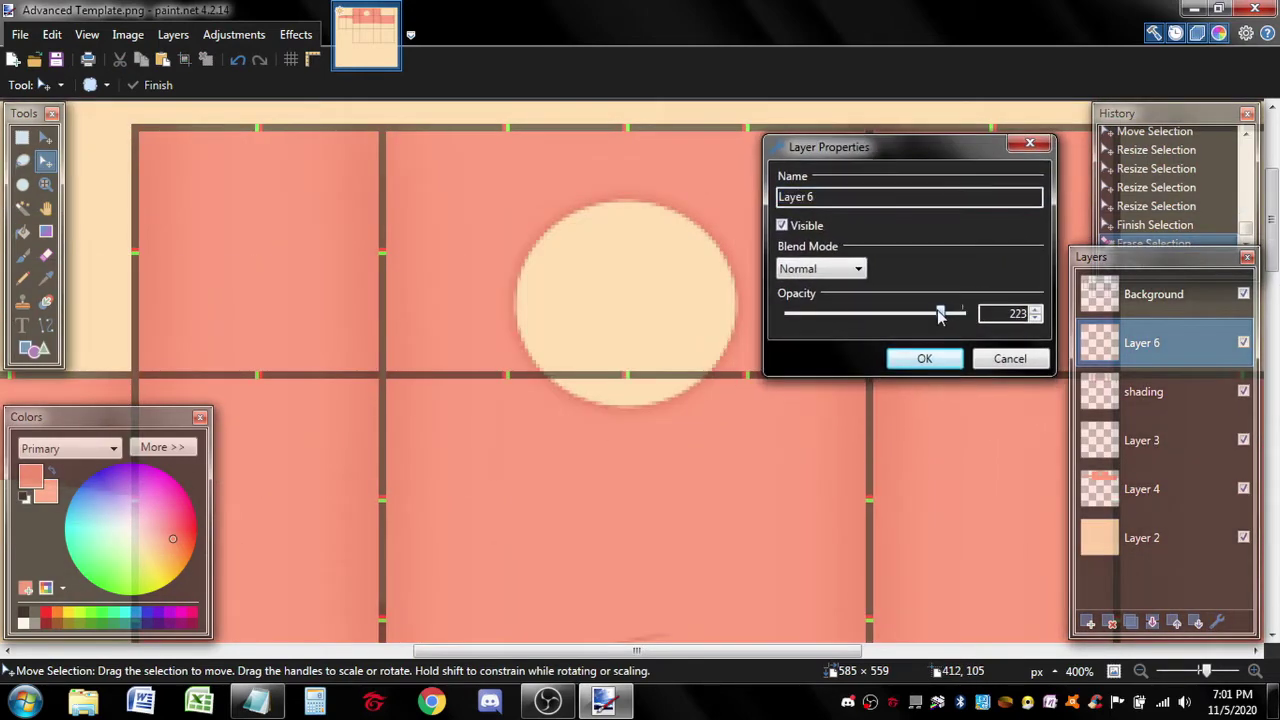
pyautogui.click(924, 358)
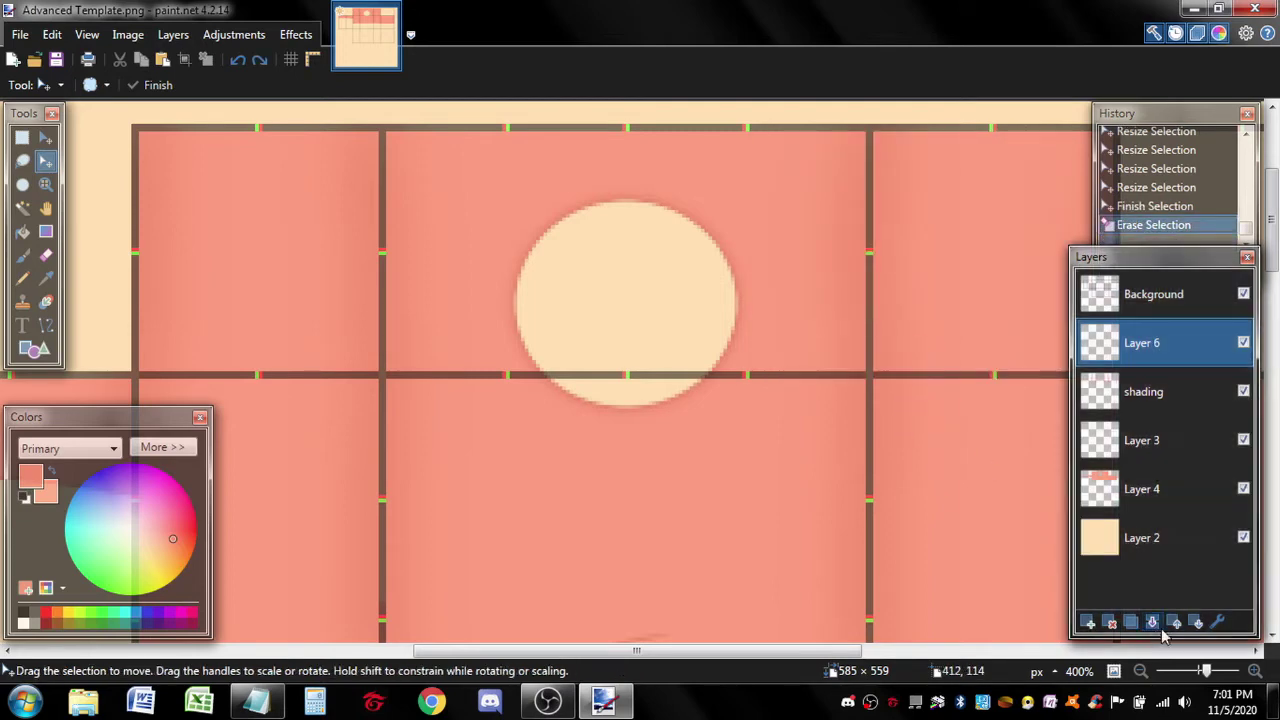
# - Merge Layer 6 with the neck-hole shading down into the shading layer
pyautogui.scroll(-3, 972, 497)
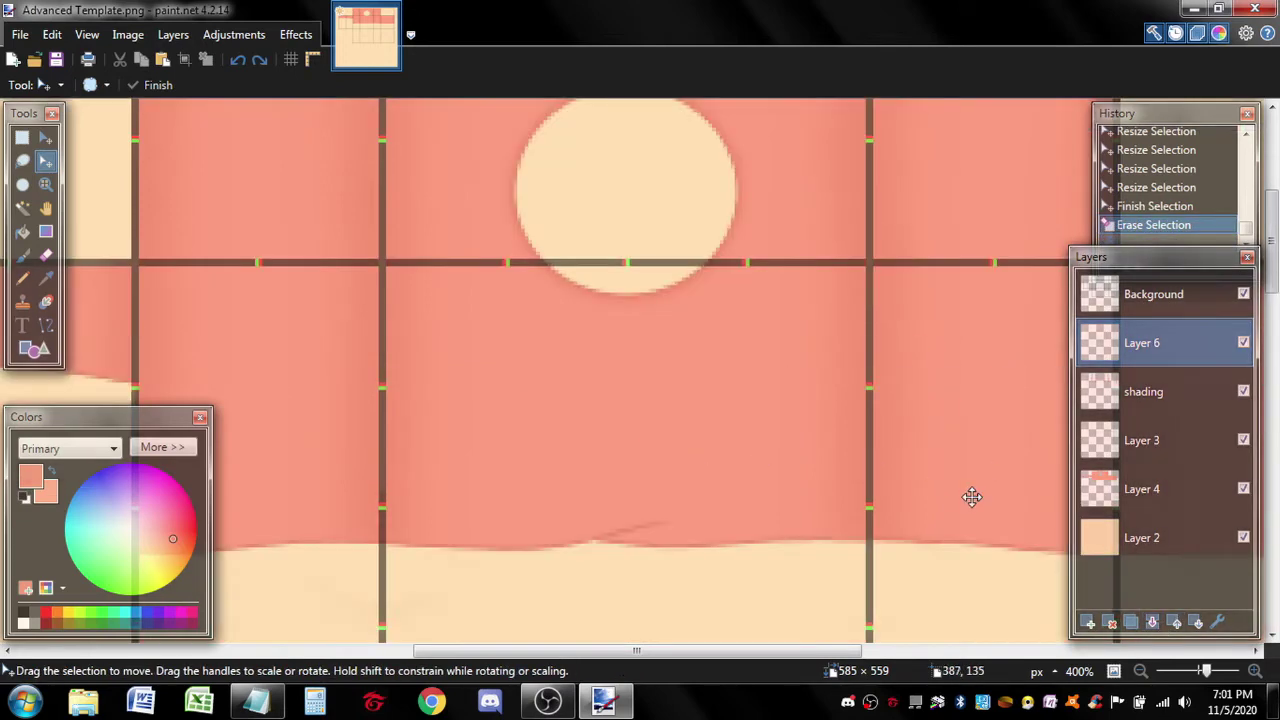
pyautogui.click(1152, 622)
pyautogui.scroll(3, 590, 457)
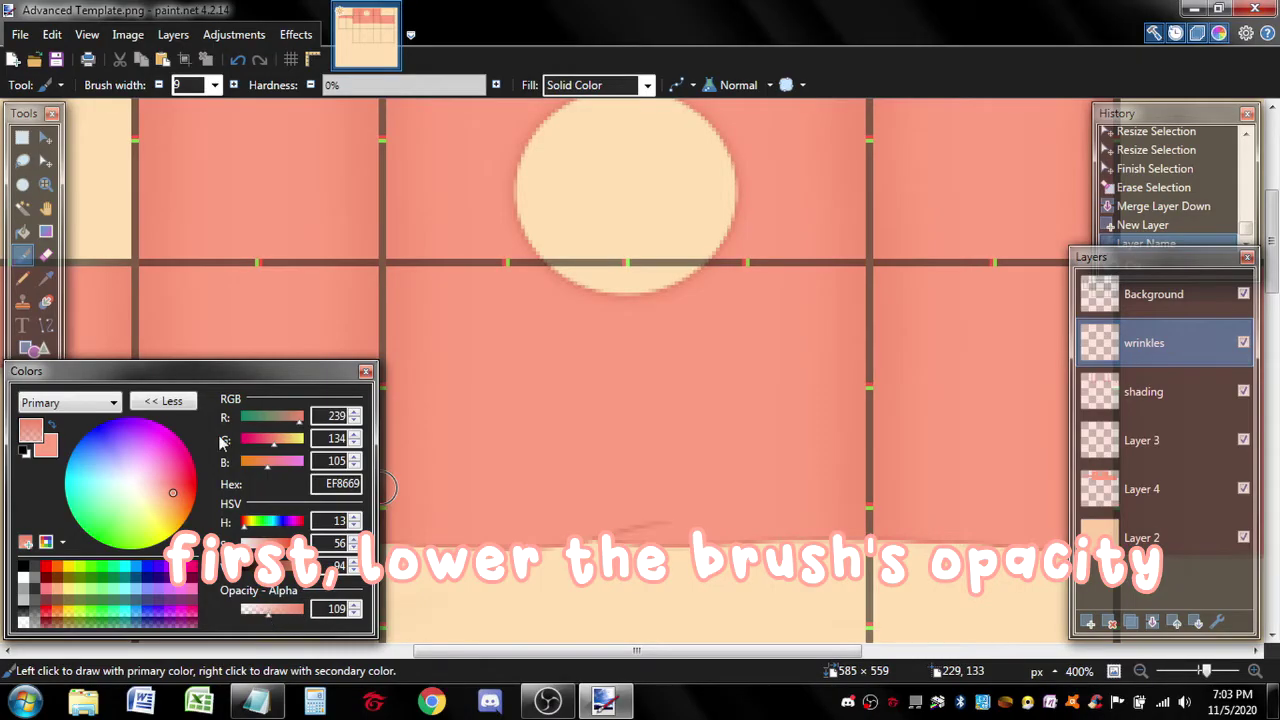
# - Collapse the extended color options and reduce the brush width to 3 for drawing wrinkles
pyautogui.click(188, 405)
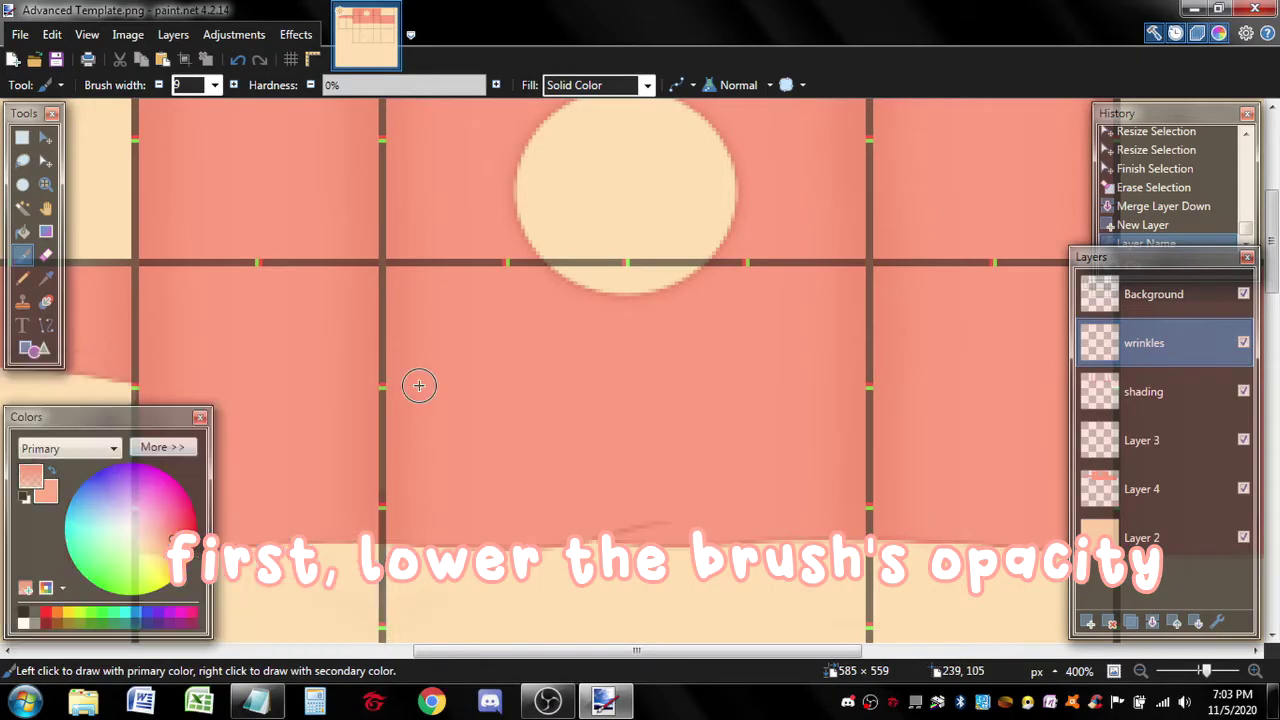
pyautogui.scroll(3, 457, 405)
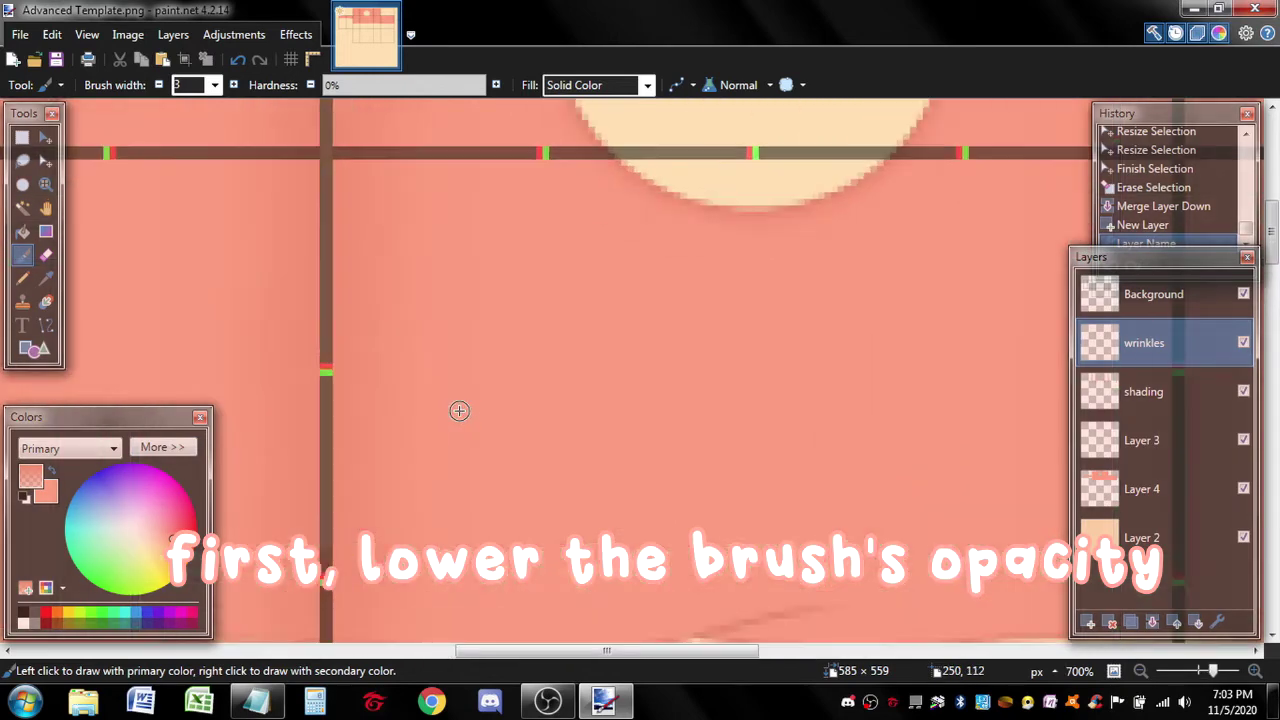
pyautogui.click(162, 447)
pyautogui.click(170, 398)
pyautogui.scroll(-2, 541, 294)
pyautogui.scroll(1, 542, 295)
pyautogui.press('[')
# - Try painting a short slanted wrinkle line across the torso's left front seam
pyautogui.moveTo(318, 376); pyautogui.dragTo(458, 428)
pyautogui.scroll(-1, 480, 452)
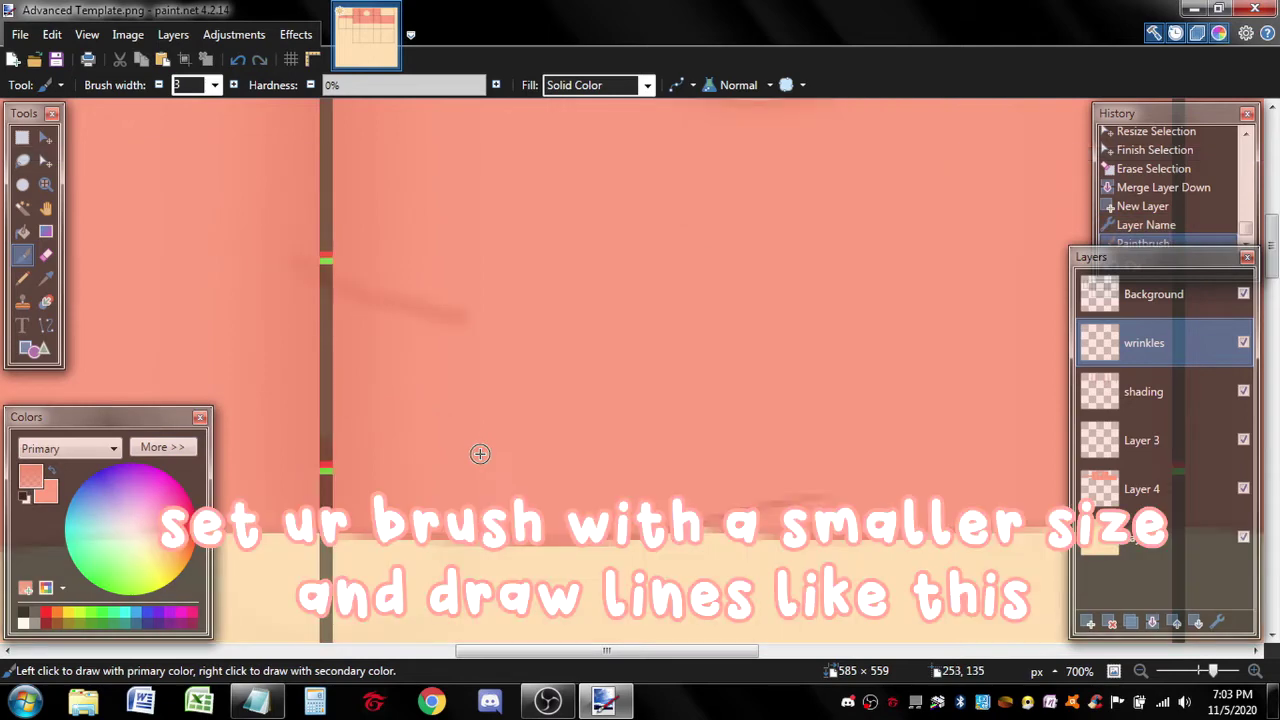
pyautogui.hotkey('ctrl', 'z')
pyautogui.scroll(1, 480, 453)
pyautogui.scroll(-2, 480, 454)
pyautogui.scroll(-1, 1043, 340)
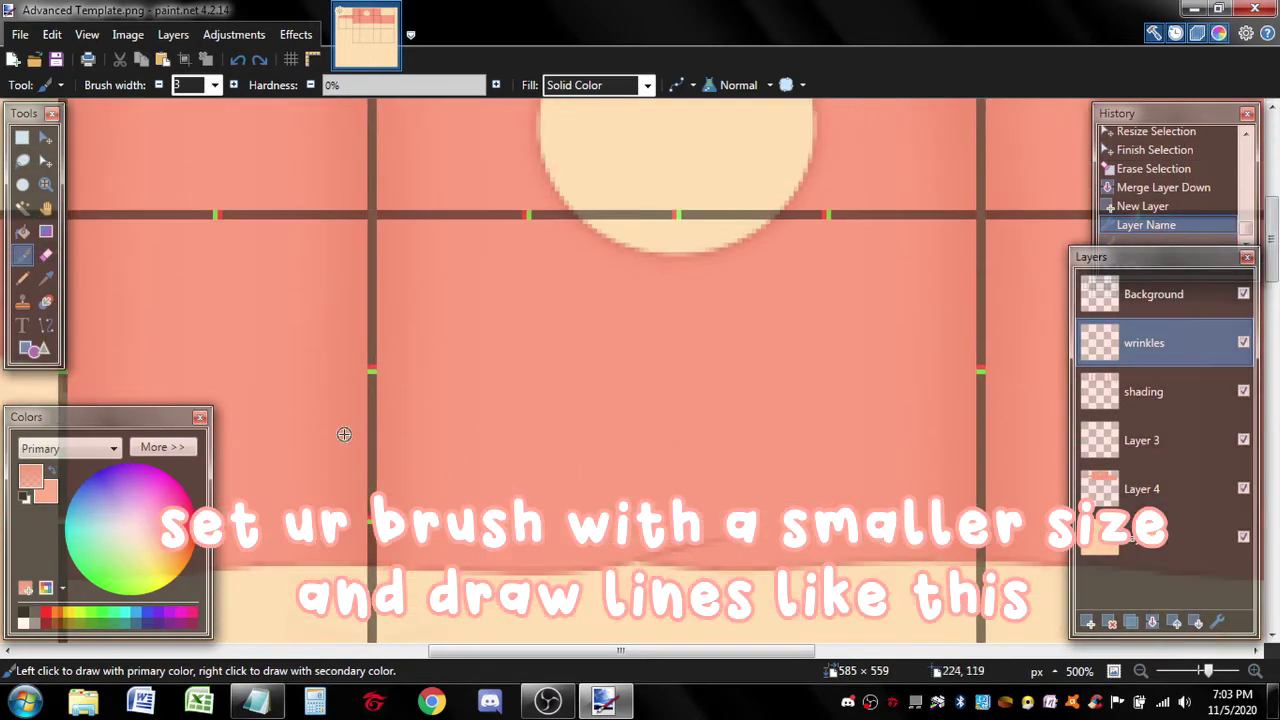
# - Paint a slanted wrinkle across the torso's left front seam and a shorter one just above it
pyautogui.moveTo(334, 377)
pyautogui.mouseDown()
pyautogui.moveTo(414, 431)
pyautogui.moveTo(383, 421)
pyautogui.moveTo(458, 450)
pyautogui.mouseUp()
pyautogui.hotkey('ctrl', 'z')
pyautogui.moveTo(678, 507); pyautogui.dragTo(583, 521)
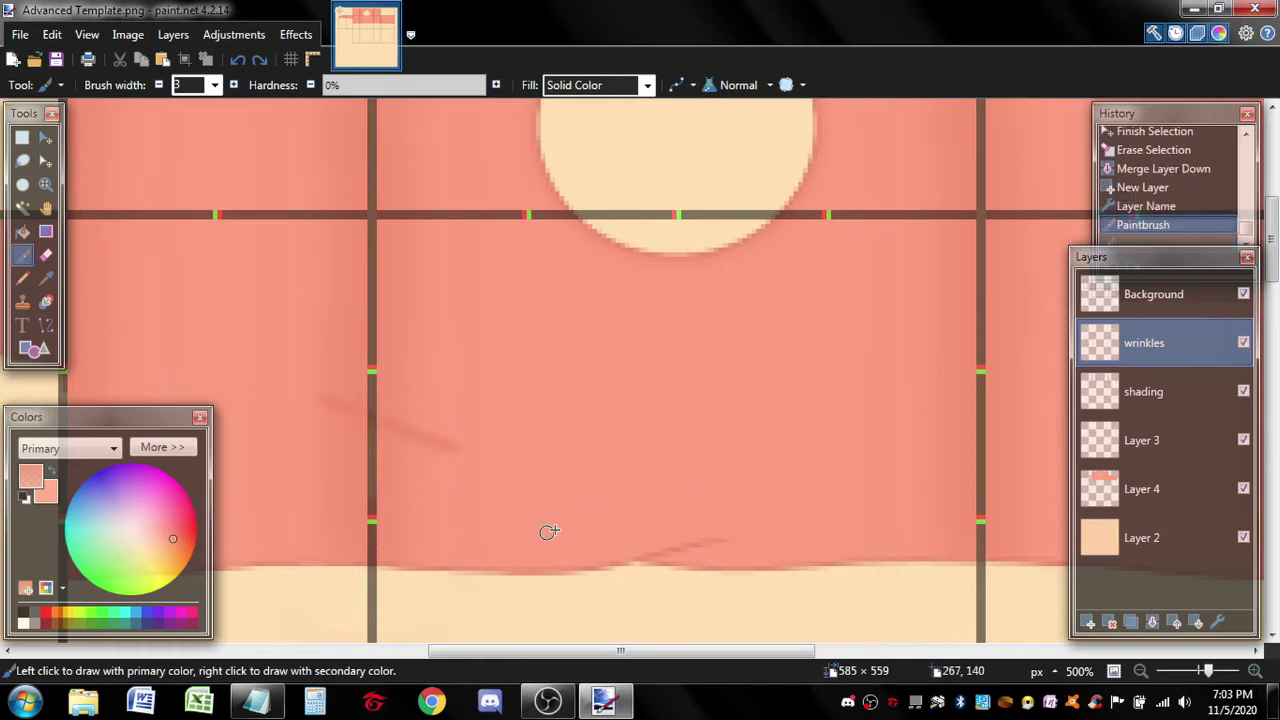
pyautogui.moveTo(434, 387); pyautogui.dragTo(480, 410)
# - Paint a wrinkle above the overlap in the front hem and short wrinkles beside the torso's right front seam
pyautogui.hscroll(2, 508, 526)
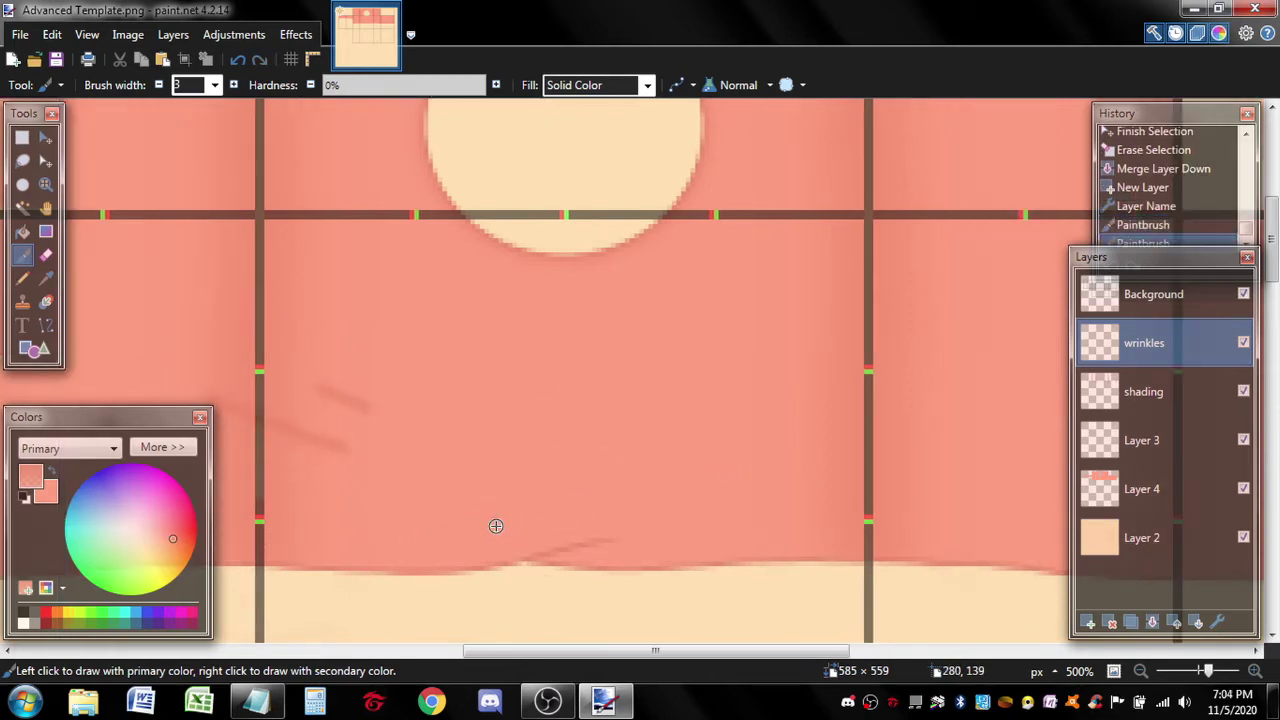
pyautogui.moveTo(446, 536); pyautogui.dragTo(551, 511)
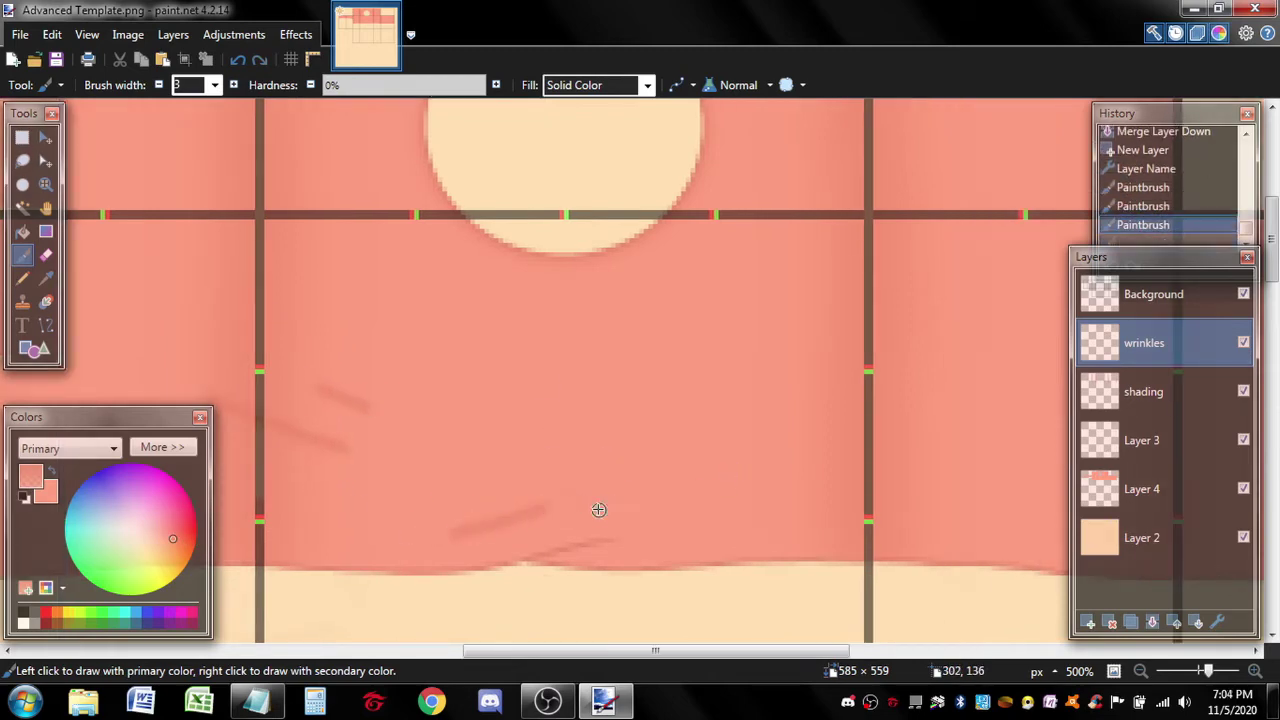
pyautogui.hotkey('ctrl', 'z')
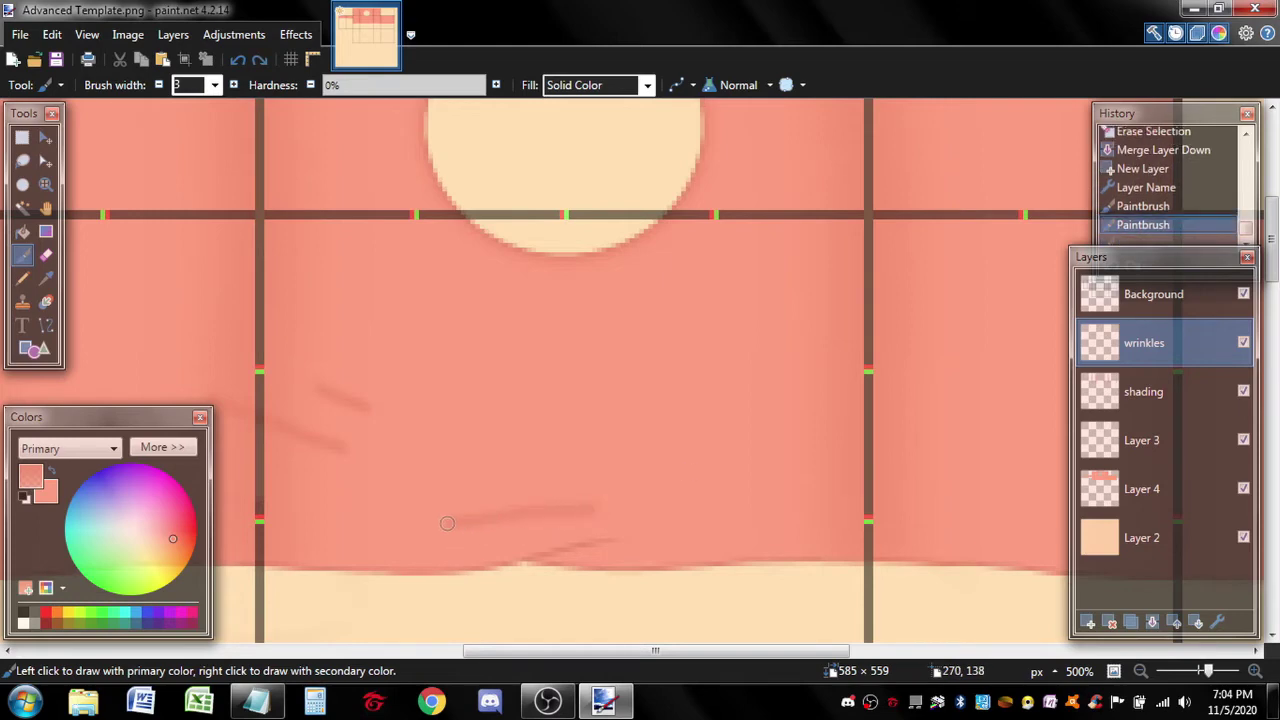
pyautogui.scroll(-1, 866, 399)
pyautogui.moveTo(766, 443)
pyautogui.mouseDown()
pyautogui.moveTo(846, 418)
pyautogui.moveTo(725, 416)
pyautogui.mouseUp()
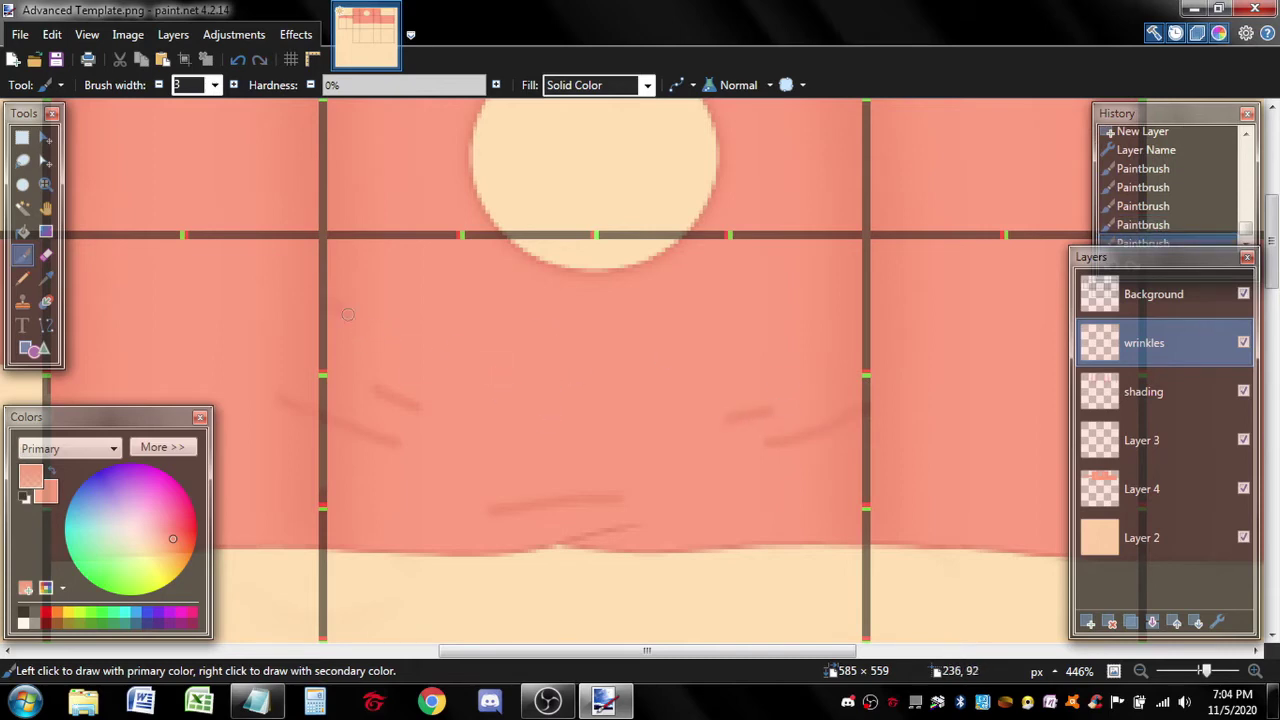
# - Paint a wrinkle on the torso's left side panel and delete the part of the front wrinkle that crosses into it
pyautogui.hscroll(-3, 570, 489)
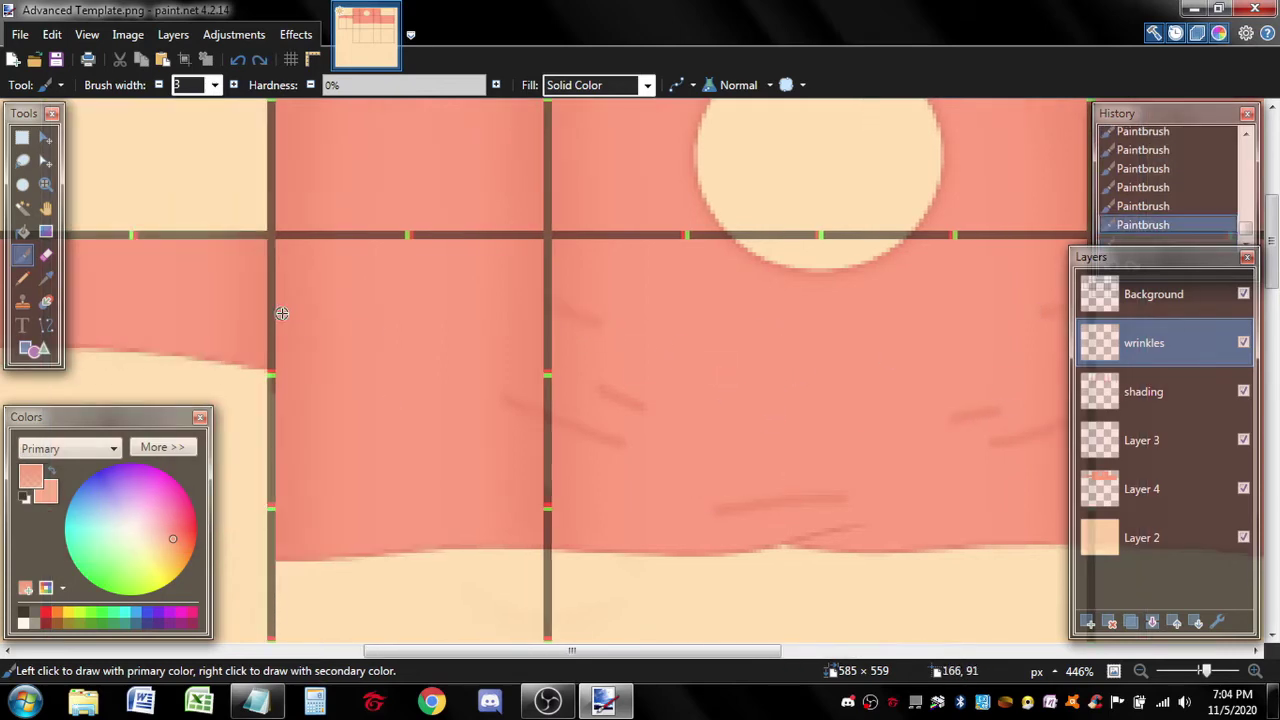
pyautogui.hotkey('ctrl', 'z')
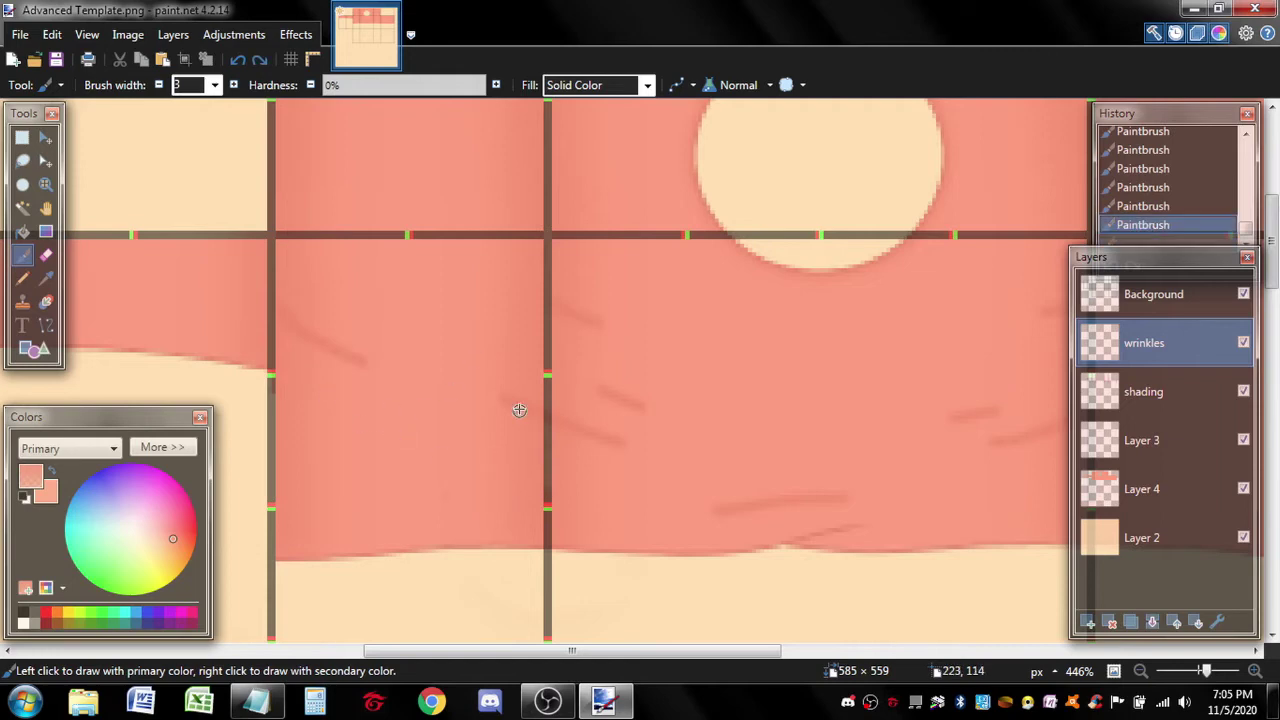
pyautogui.press('s')
pyautogui.moveTo(466, 346); pyautogui.dragTo(532, 460)
pyautogui.press('Delete')
pyautogui.press('b')
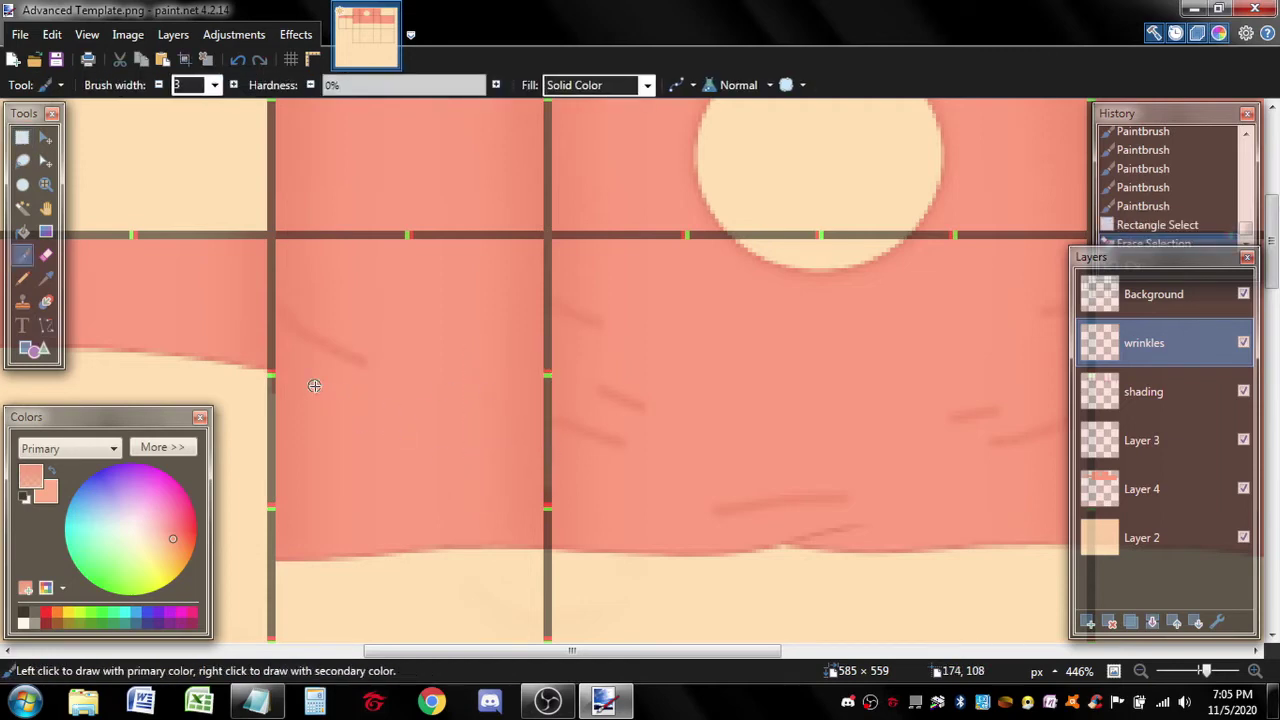
# - Paint slanted wrinkles beside the front seam of the torso's left side panel and near both seams of the right side panel
pyautogui.moveTo(408, 477); pyautogui.dragTo(528, 412)
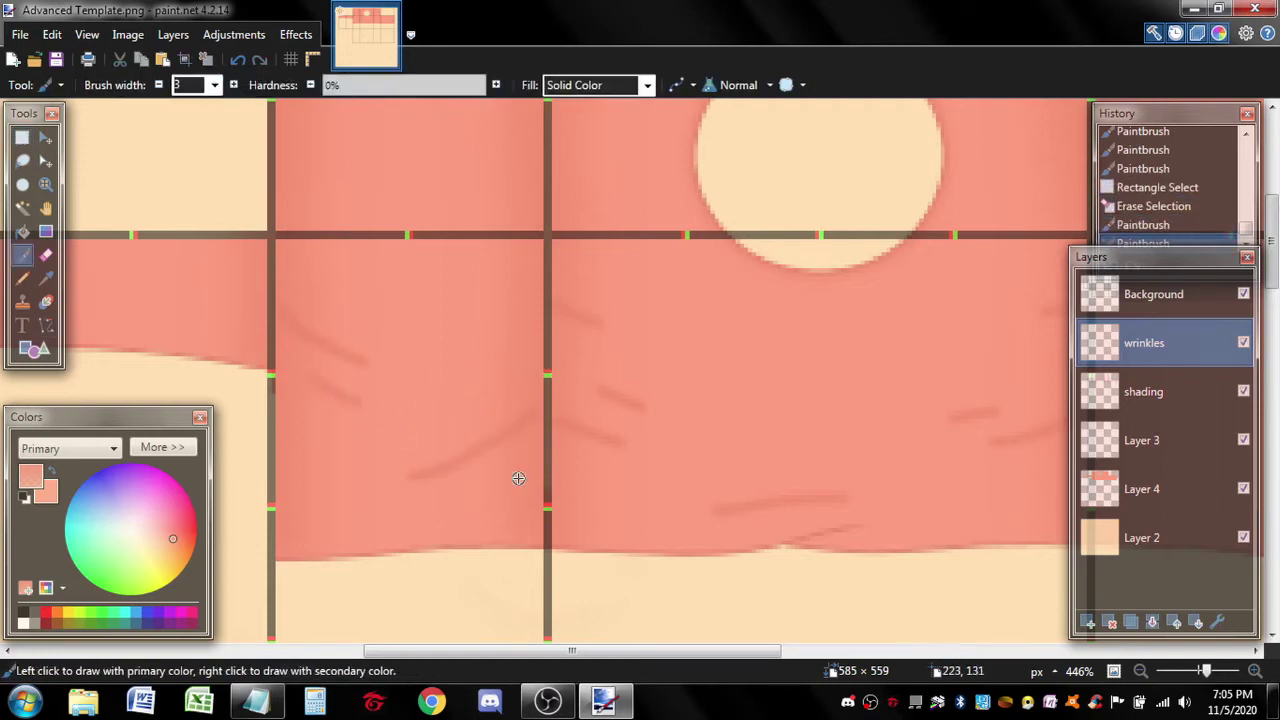
pyautogui.hscroll(5, 478, 408)
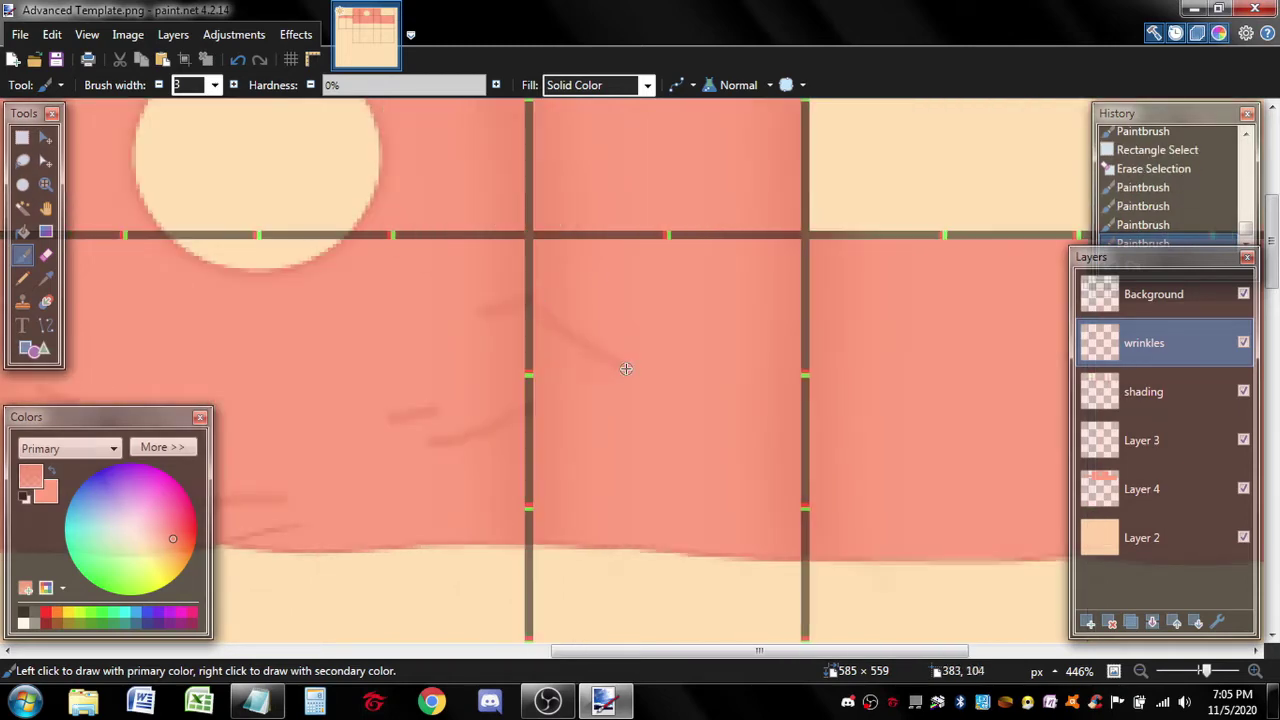
pyautogui.moveTo(583, 380); pyautogui.dragTo(614, 402)
pyautogui.moveTo(800, 424); pyautogui.dragTo(667, 465)
# - Try painting a wrinkle above the overlap in the back panel's hem
pyautogui.hscroll(4, 806, 451)
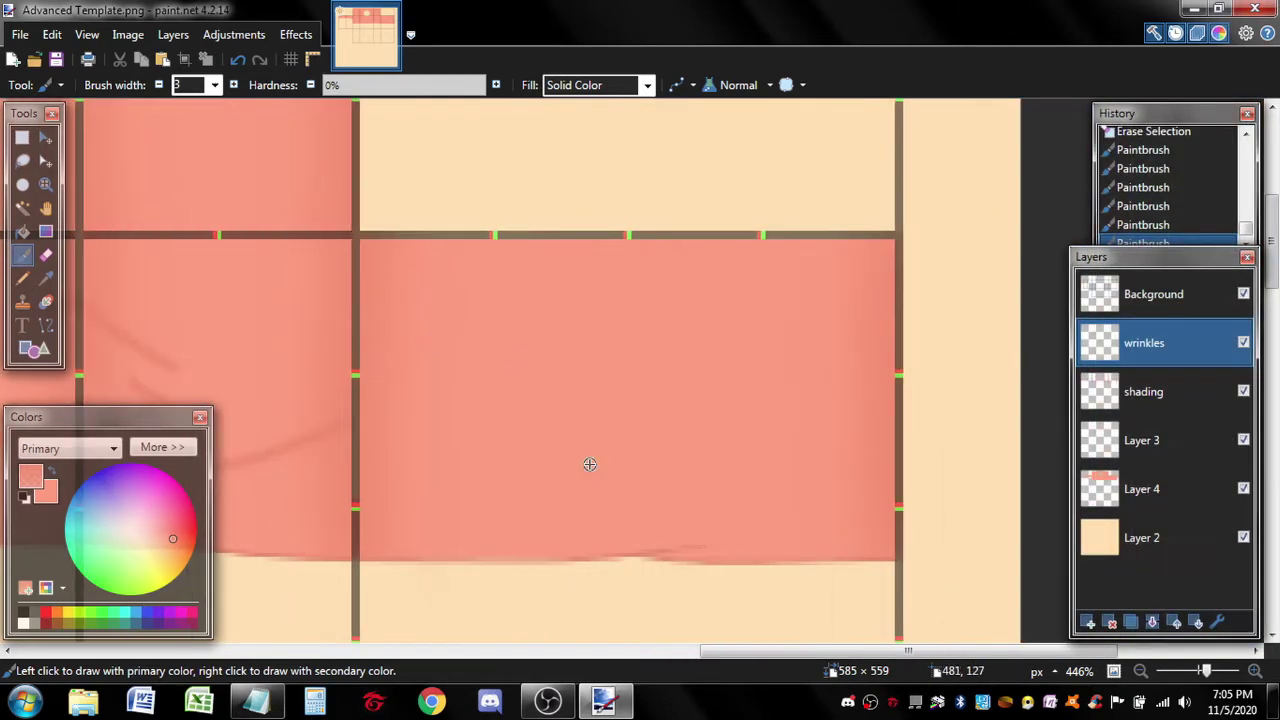
pyautogui.moveTo(658, 530); pyautogui.dragTo(545, 543)
pyautogui.hotkey('ctrl', 'z')
pyautogui.moveTo(680, 524); pyautogui.dragTo(563, 536)
pyautogui.hotkey('ctrl', 'z')
pyautogui.moveTo(689, 525); pyautogui.dragTo(627, 534)
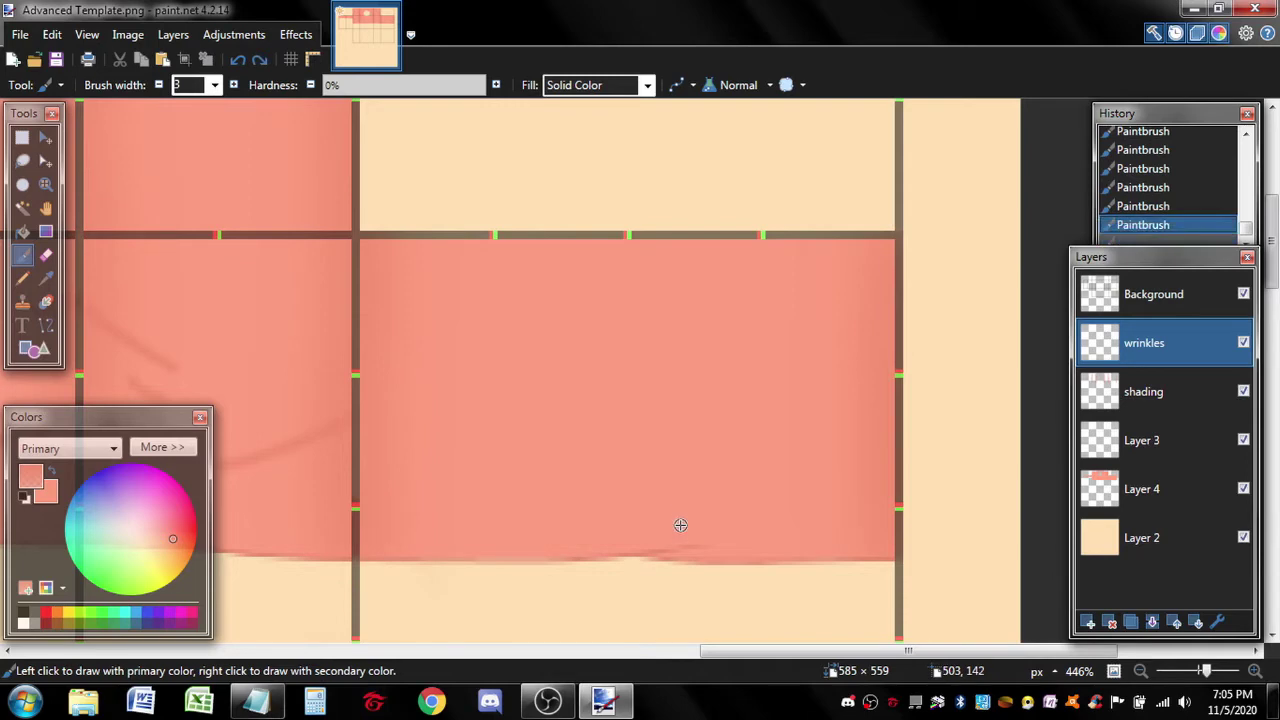
# - Paint a slanted wrinkle at the back panel's right edge and delete the wrinkle marks inside its left edge
pyautogui.moveTo(369, 385); pyautogui.dragTo(448, 420)
pyautogui.moveTo(842, 389); pyautogui.dragTo(753, 405)
pyautogui.hotkey('ctrl', 'z')
pyautogui.hotkey('ctrl', 'z')
pyautogui.moveTo(850, 430); pyautogui.dragTo(753, 446)
pyautogui.press('s')
pyautogui.moveTo(361, 362); pyautogui.dragTo(492, 437)
pyautogui.press('Delete')
pyautogui.press('b')
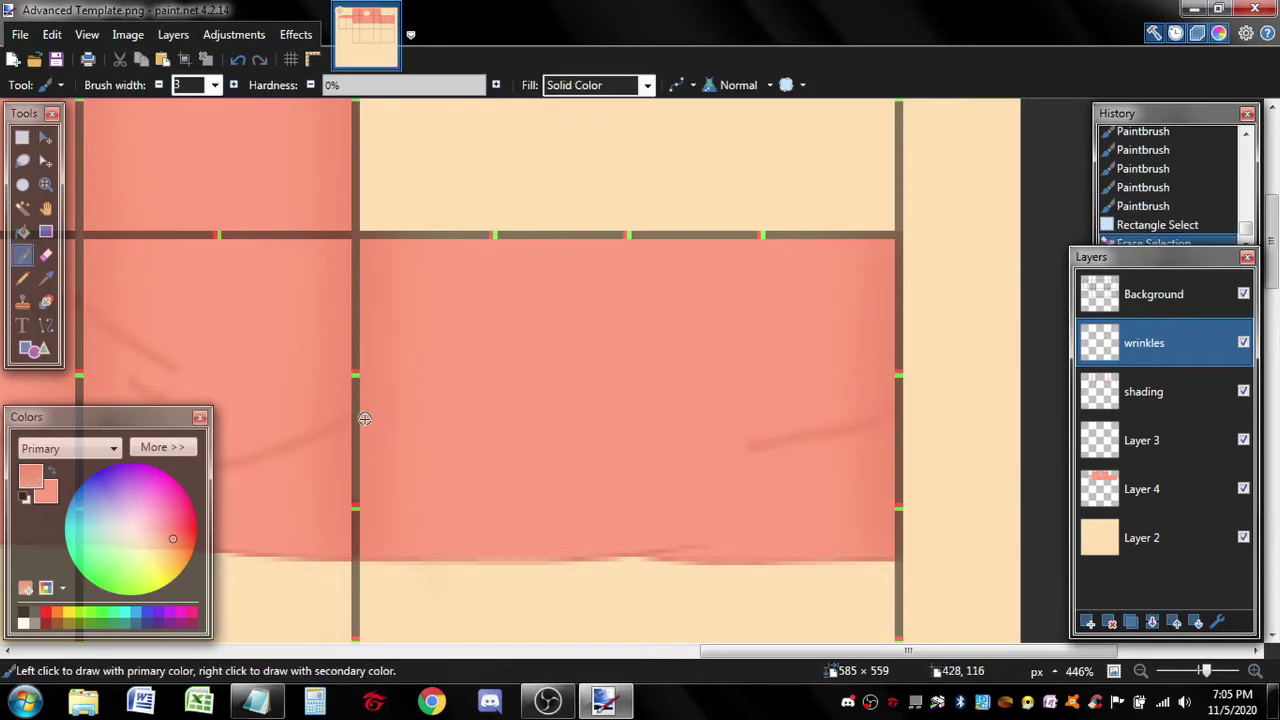
# - Paint a shorter wrinkle just above the one at the back panel's right edge
pyautogui.moveTo(702, 417); pyautogui.dragTo(700, 417)
pyautogui.hotkey('ctrl', 'z')
pyautogui.moveTo(803, 409); pyautogui.dragTo(711, 421)
# - Try painting slanted wrinkles inside the back panel's left edge
pyautogui.moveTo(406, 422); pyautogui.dragTo(504, 447)
pyautogui.hotkey('ctrl', 'z')
pyautogui.moveTo(366, 324); pyautogui.dragTo(435, 350)
pyautogui.moveTo(418, 316); pyautogui.dragTo(452, 326)
pyautogui.hotkey('ctrl', 'z')
pyautogui.hotkey('ctrl', 'z')
pyautogui.hotkey('ctrl', 'z')
# - Paint two wrinkles inside the back panel's left edge, one near its upper right edge and short ones near both lower corners
pyautogui.moveTo(366, 381); pyautogui.dragTo(492, 405)
pyautogui.moveTo(449, 367); pyautogui.dragTo(525, 374)
pyautogui.moveTo(884, 308); pyautogui.dragTo(816, 317)
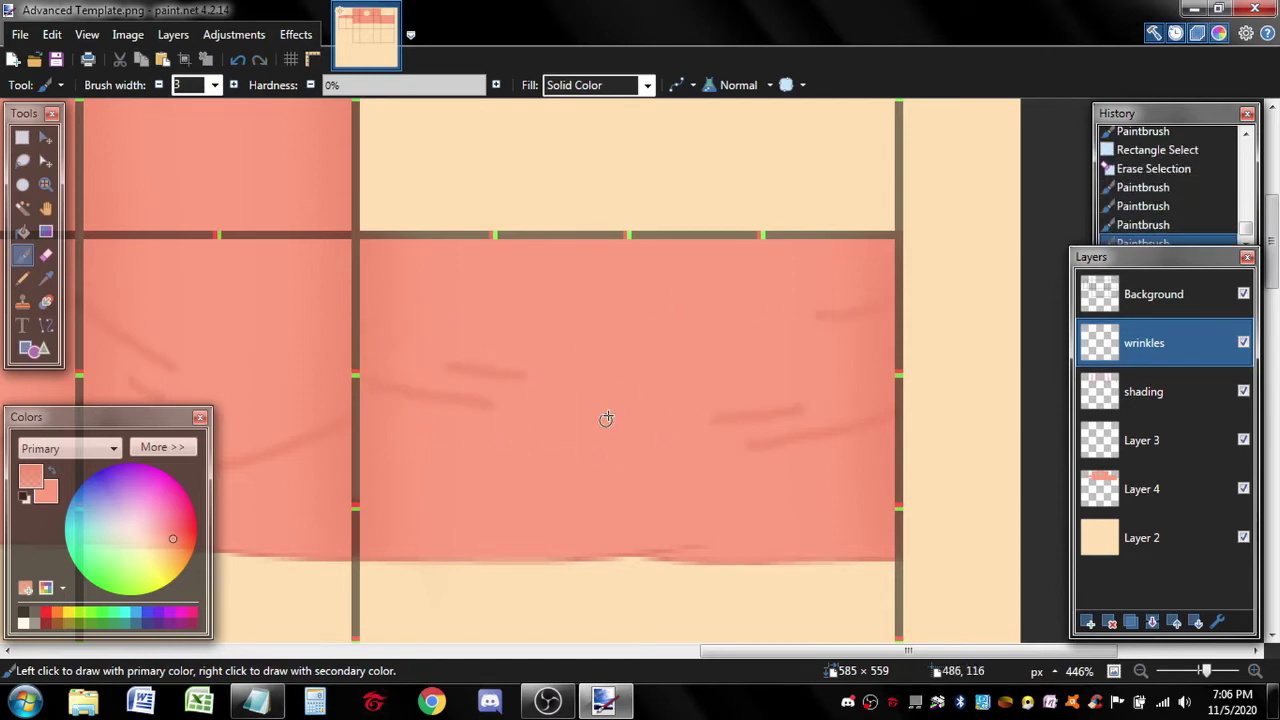
pyautogui.moveTo(377, 470); pyautogui.dragTo(436, 477)
pyautogui.moveTo(818, 478); pyautogui.dragTo(884, 467)
# - Paint pairs of curved vertical wrinkles on both sides of the neck hole
pyautogui.scroll(1, 717, 426)
pyautogui.hscroll(-4, 600, 426)
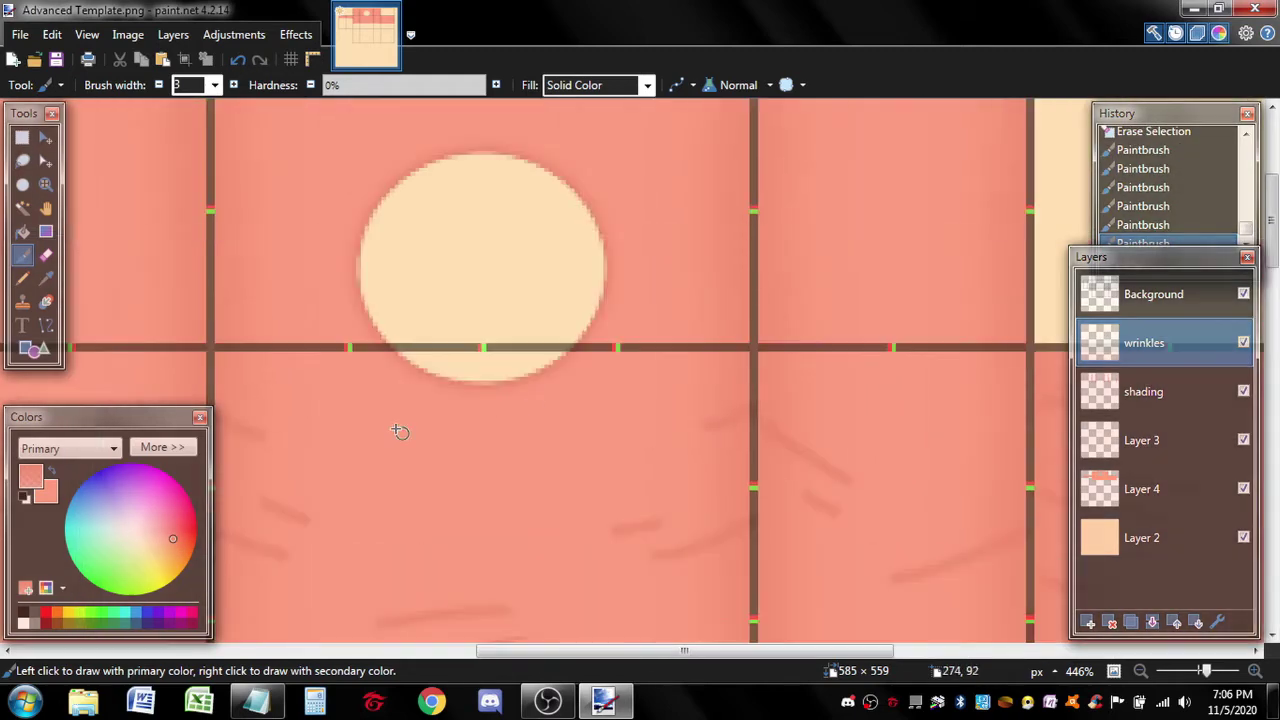
pyautogui.moveTo(527, 260)
pyautogui.mouseDown()
pyautogui.moveTo(547, 318)
pyautogui.moveTo(506, 343)
pyautogui.mouseUp()
pyautogui.hscroll(2, 771, 283)
pyautogui.scroll(-1, 688, 515)
# - Set the brush width to 2 and paint short wrinkles beside both seams of the short panel left of the torso
pyautogui.hscroll(-5, 586, 287)
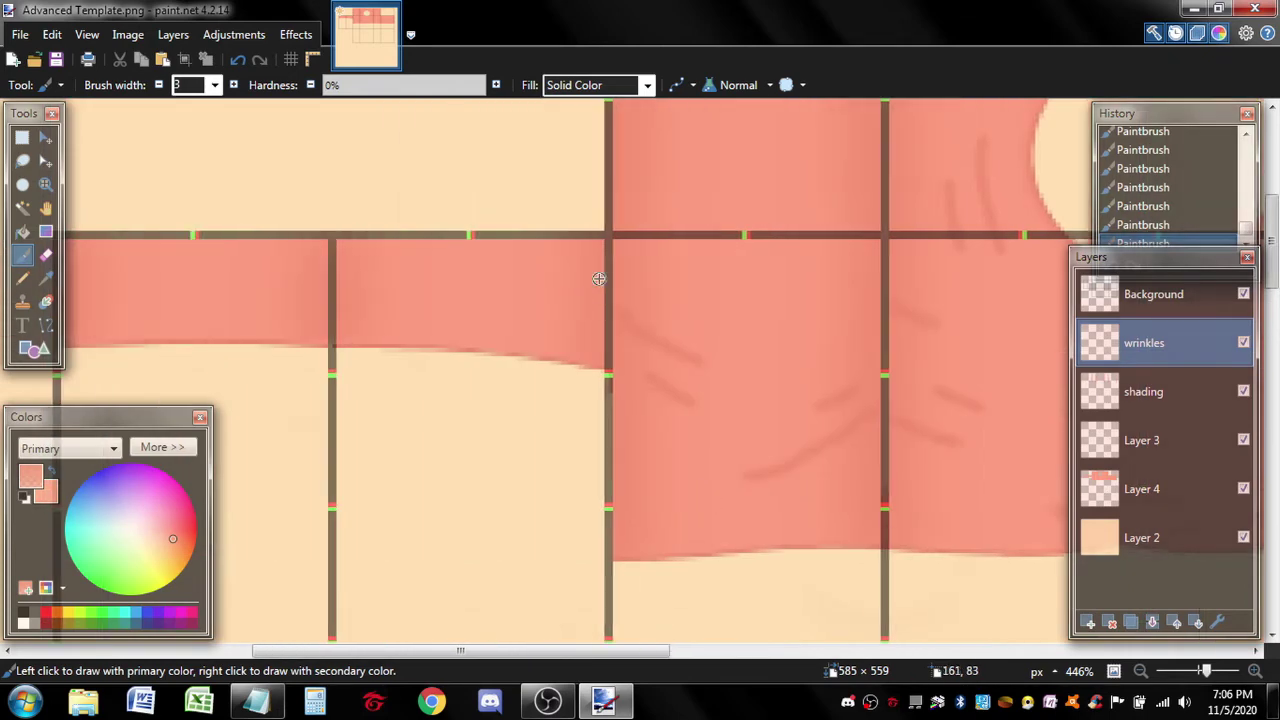
pyautogui.hotkey('ctrl', 'z')
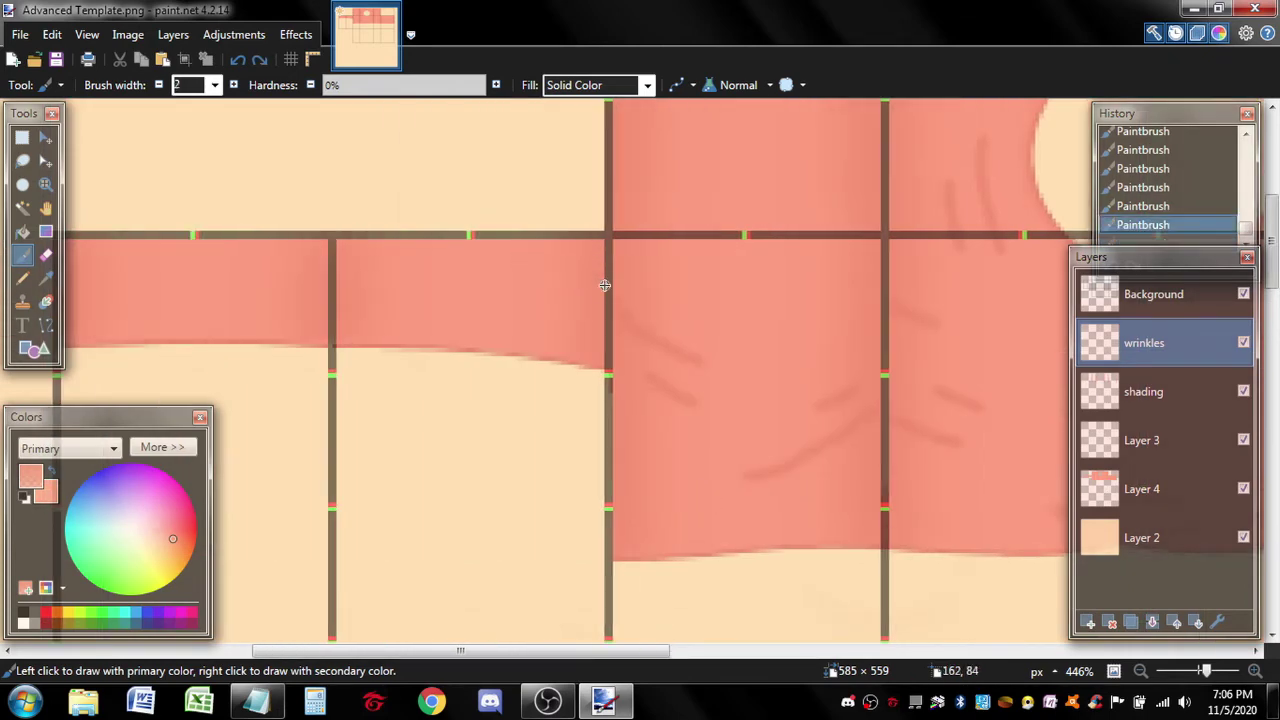
pyautogui.hotkey('ctrl', 'y')
pyautogui.hotkey('ctrl', 'z')
pyautogui.hotkey('ctrl', 'y')
pyautogui.hscroll(-2, 575, 291)
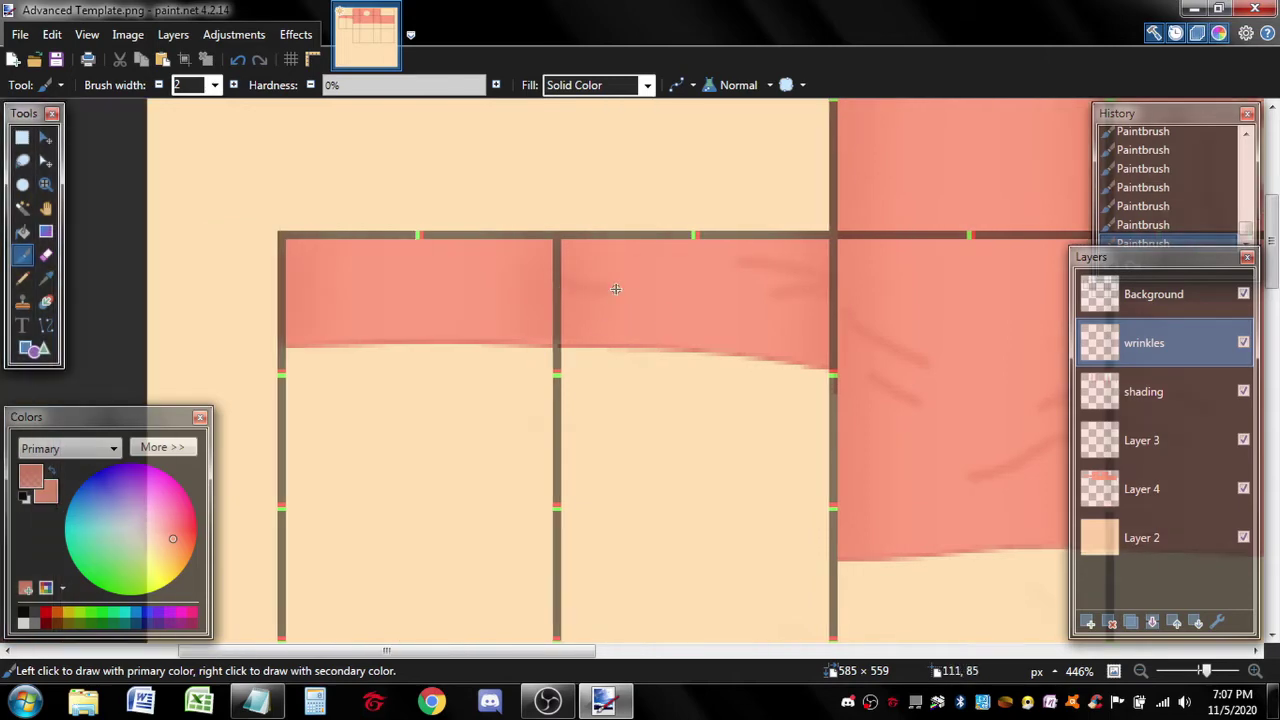
# - Paint short, nearly horizontal wrinkles inside both edges of the far-left short panel
pyautogui.hscroll(-1, 606, 309)
pyautogui.hotkey('ctrl', 'z')
pyautogui.moveTo(662, 285); pyautogui.dragTo(598, 288)
pyautogui.moveTo(663, 310); pyautogui.dragTo(604, 279)
pyautogui.hotkey('ctrl', 'z')
pyautogui.hotkey('ctrl', 'z')
pyautogui.moveTo(667, 313); pyautogui.dragTo(630, 312)
pyautogui.hotkey('ctrl', 'z')
pyautogui.hotkey('ctrl', 'z')
pyautogui.moveTo(664, 284); pyautogui.dragTo(598, 282)
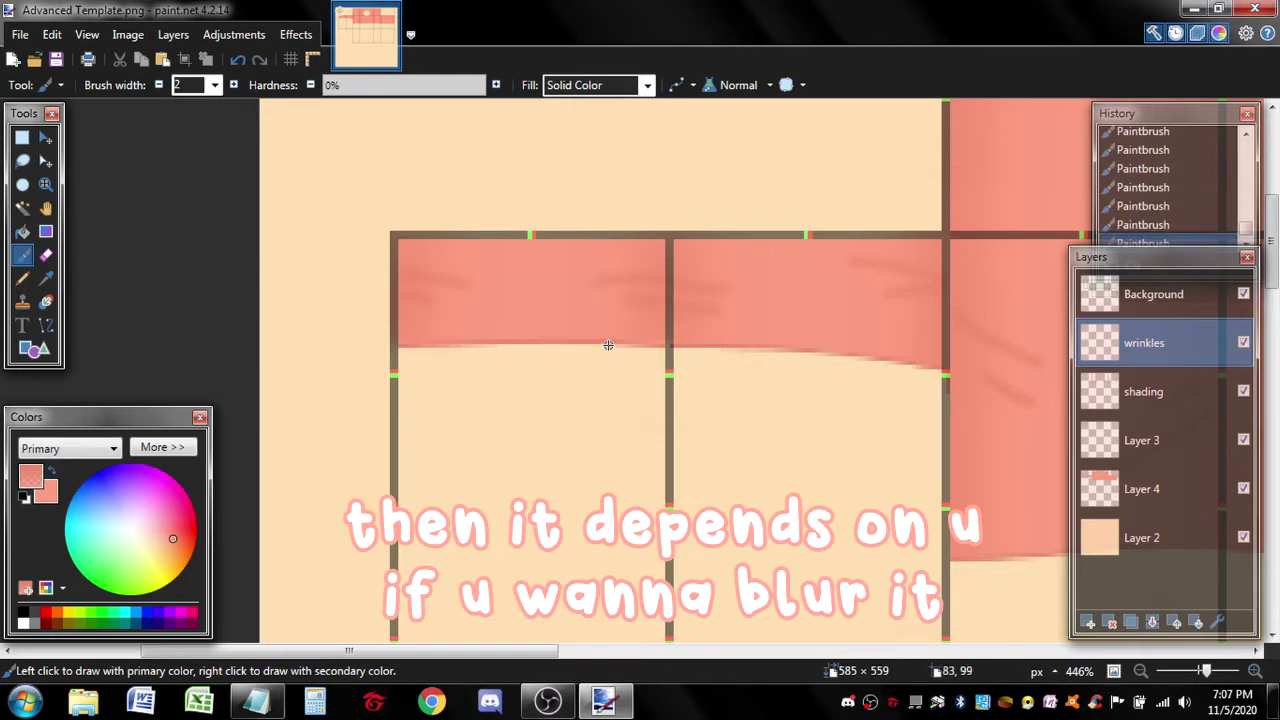
# - Apply a Gaussian Blur with radius 2 to the wrinkles layer
pyautogui.hscroll(2, 714, 327)
pyautogui.hscroll(4, 708, 305)
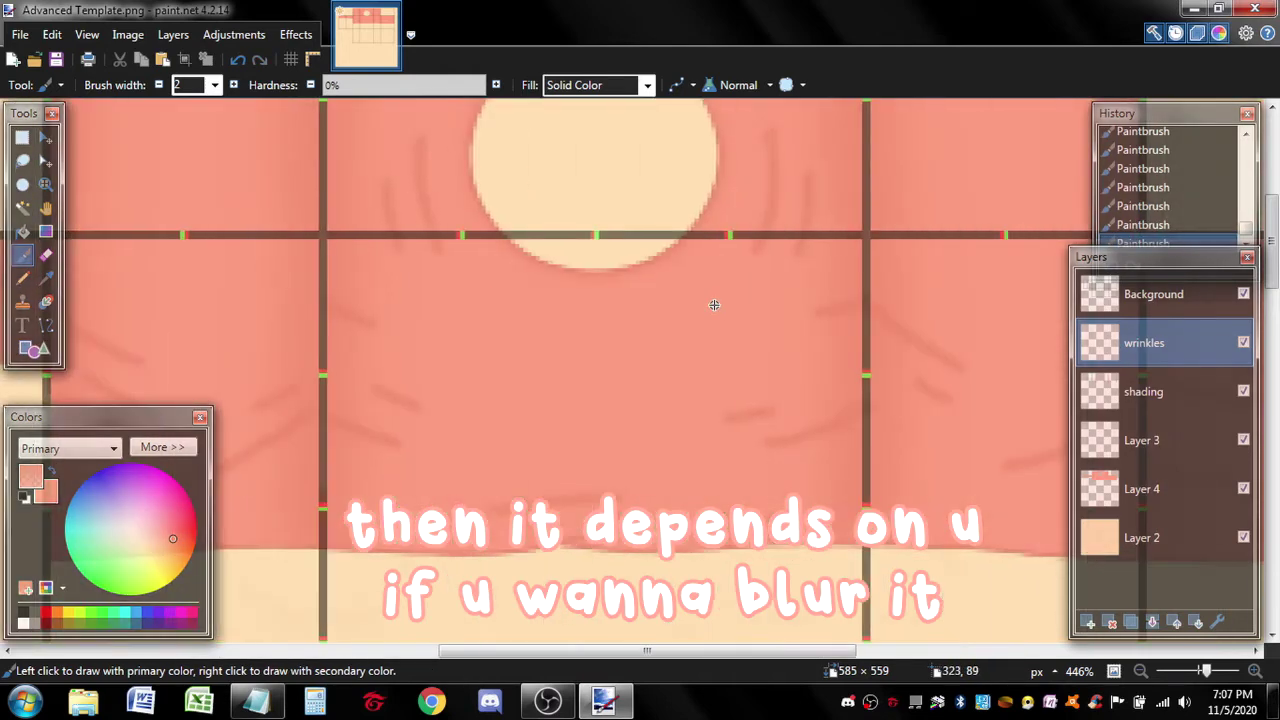
pyautogui.click(296, 34)
pyautogui.click(505, 132)
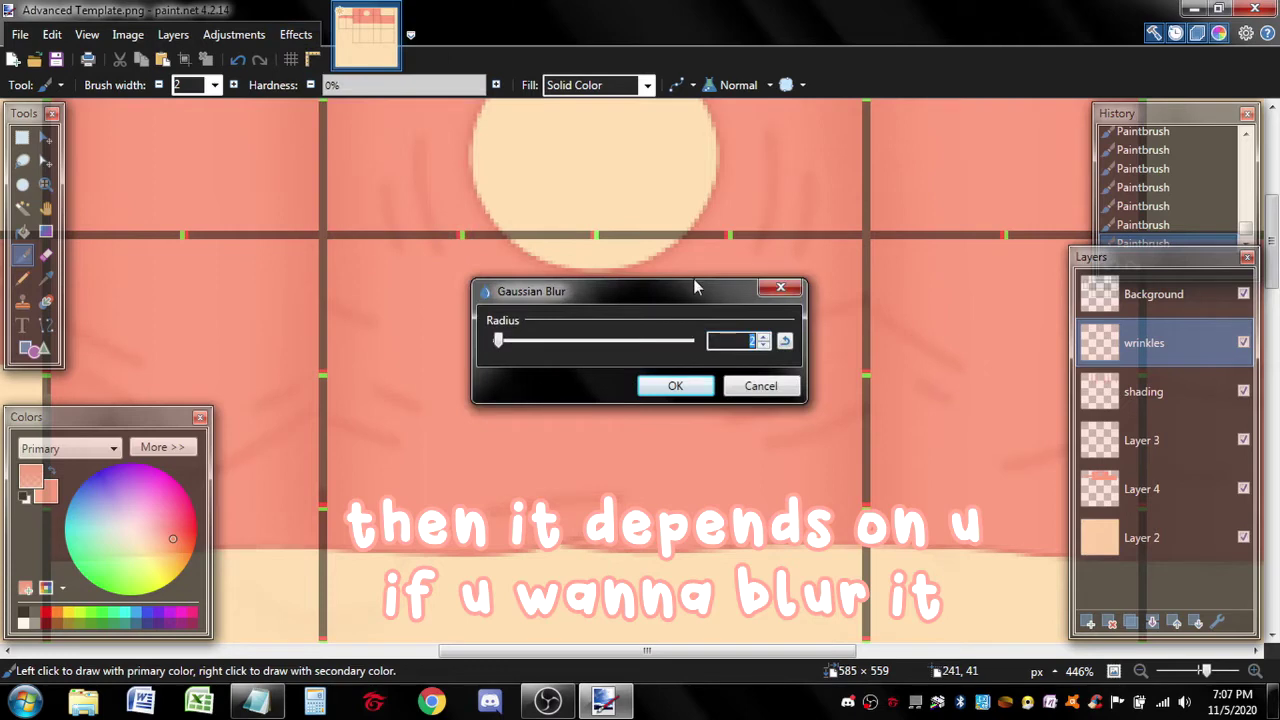
pyautogui.moveTo(693, 278); pyautogui.dragTo(699, 110)
pyautogui.click(680, 206)
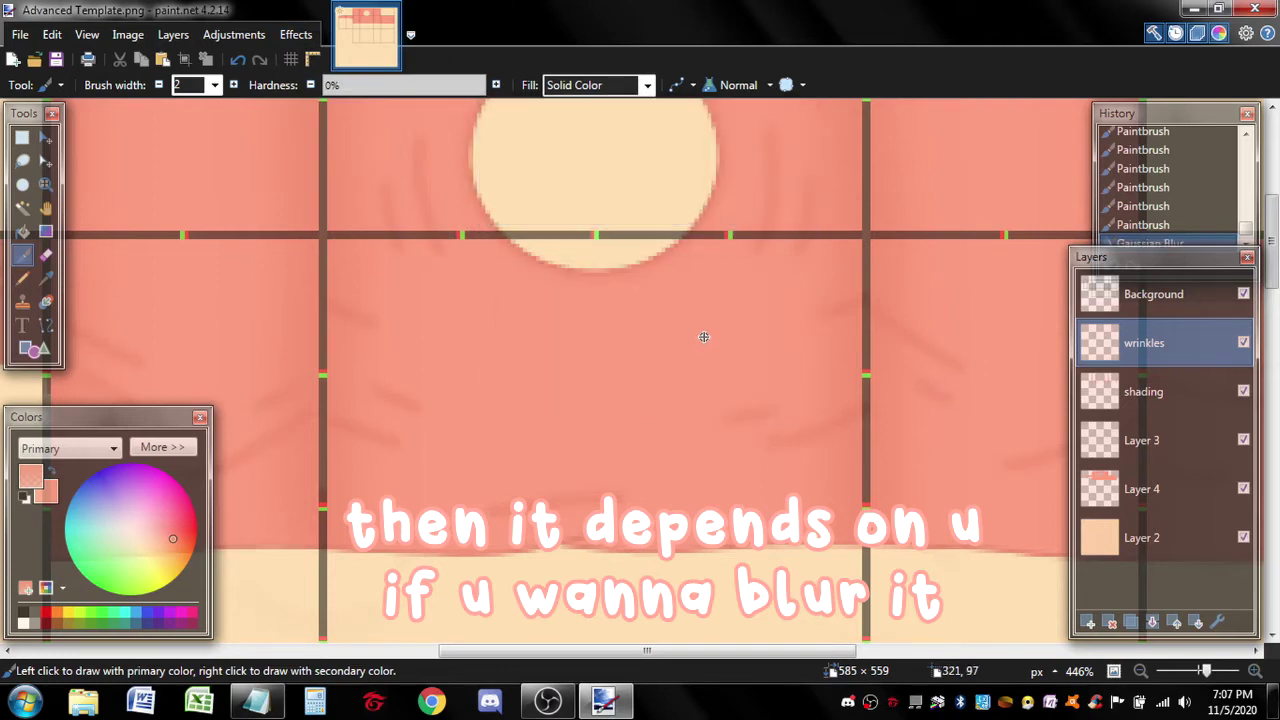
# - Set up the Eraser with a brush width of 4 and raise the primary colour's opacity back to normal
pyautogui.press('e')
pyautogui.click(163, 447)
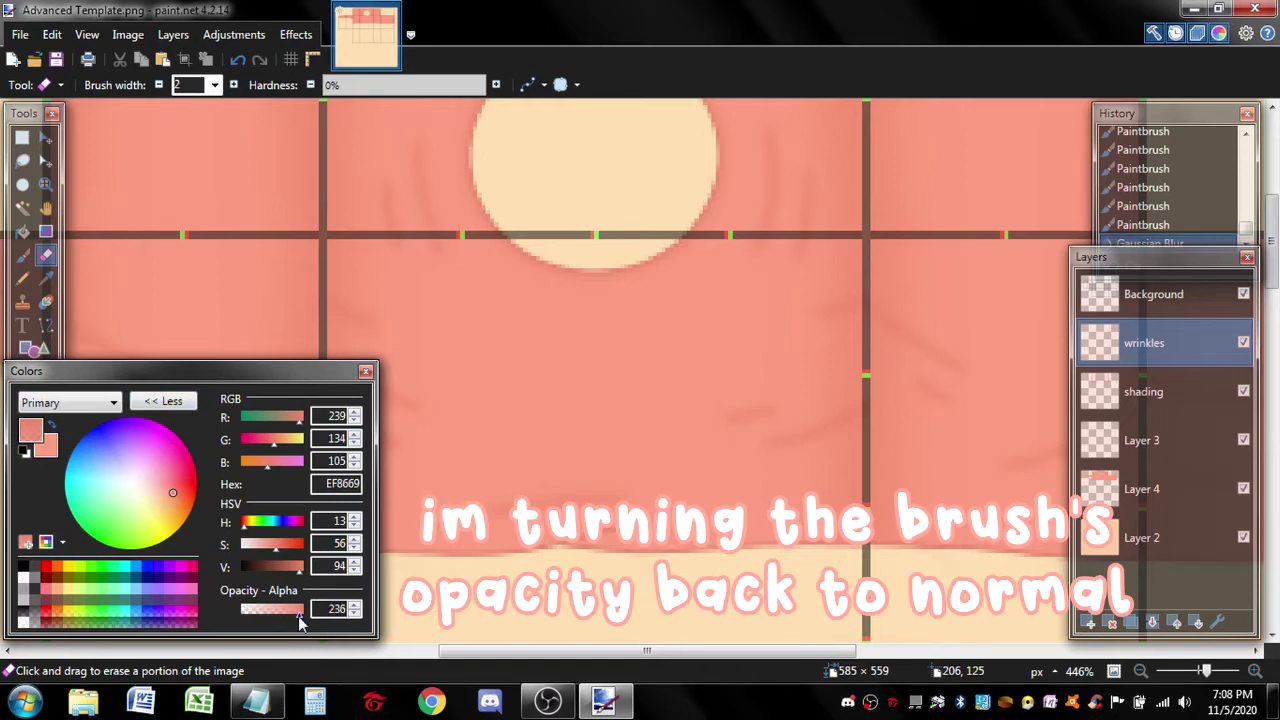
pyautogui.click(172, 402)
pyautogui.scroll(4, 443, 269)
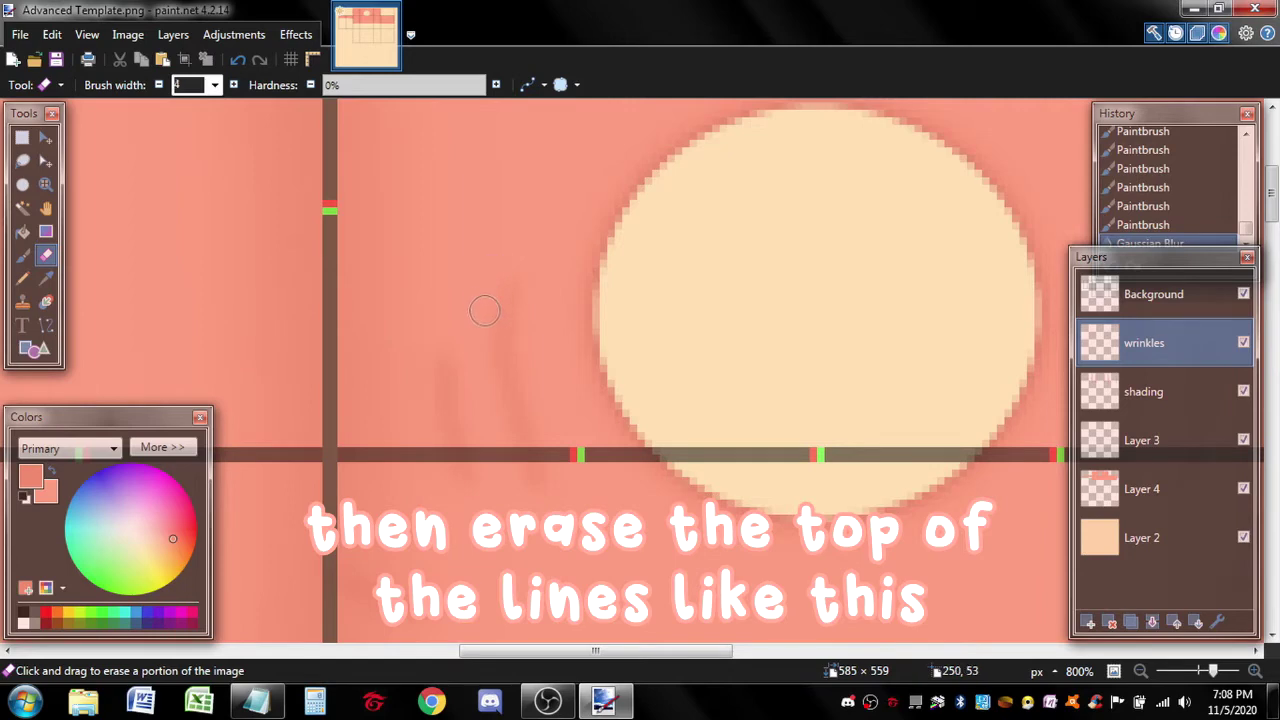
pyautogui.moveTo(497, 413); pyautogui.dragTo(474, 328)
pyautogui.hotkey('ctrl', 'z')
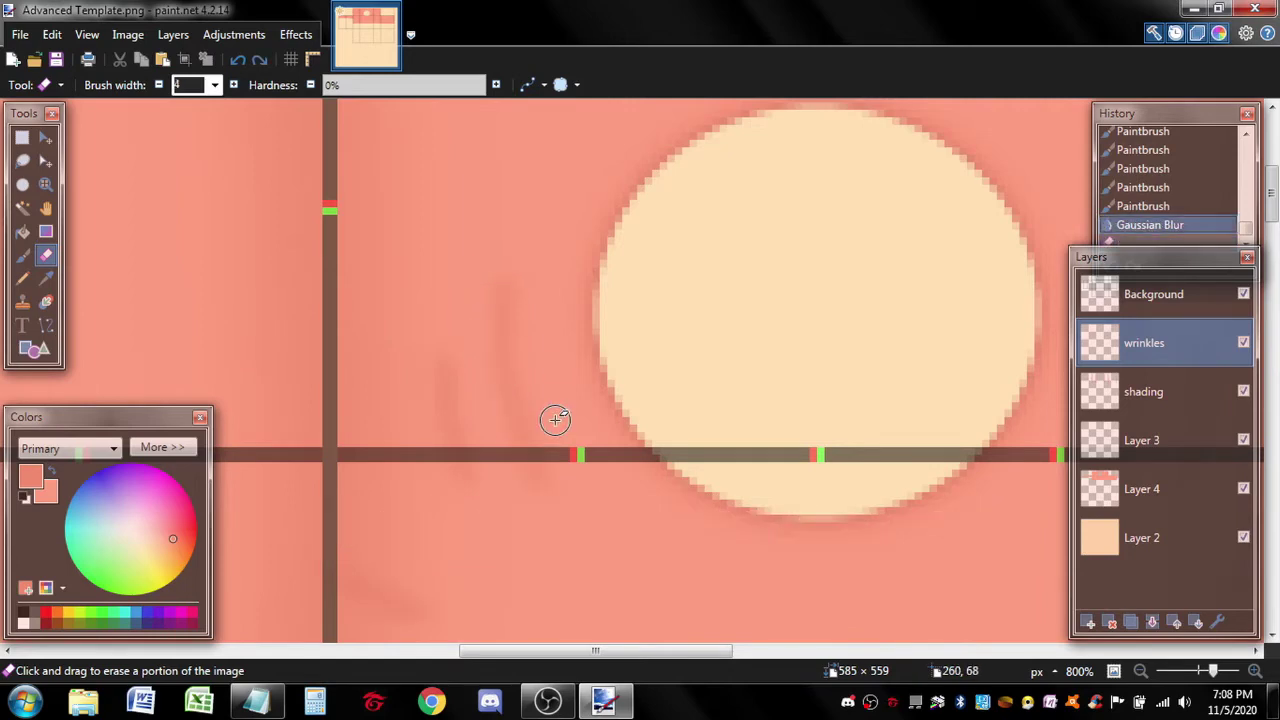
# - Darken the wrinkles layer with Hue / Saturation, setting the lightness to -19
pyautogui.scroll(-4, 553, 410)
pyautogui.click(261, 37)
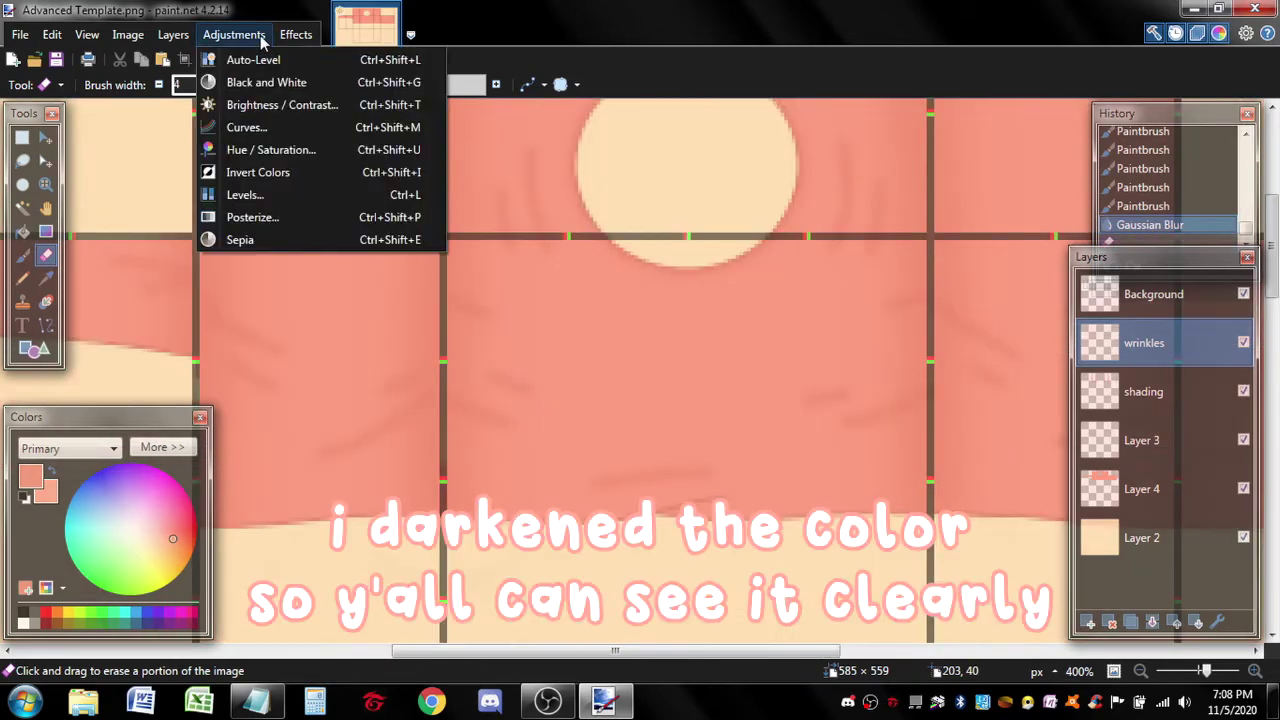
pyautogui.click(283, 152)
pyautogui.moveTo(591, 386); pyautogui.dragTo(578, 388)
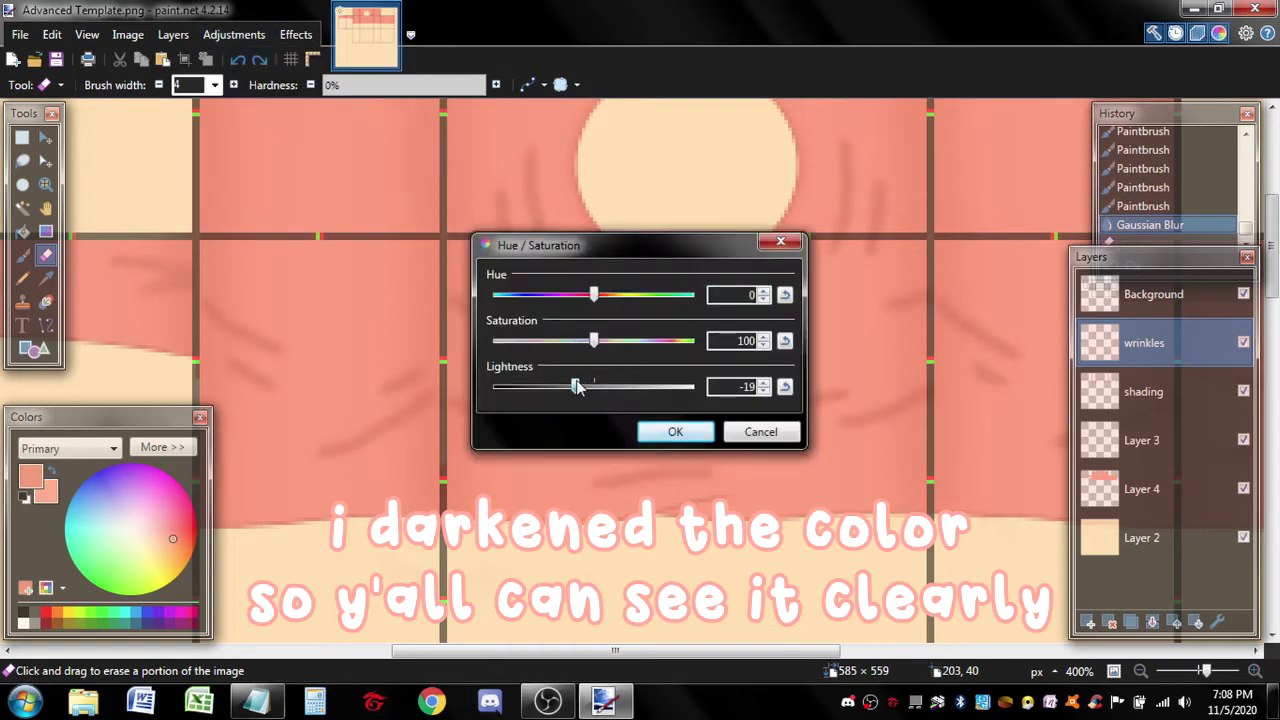
pyautogui.click(659, 432)
# - Erase along the edges of the two curved wrinkles left of the neck hole to thin and taper them
pyautogui.scroll(2, 530, 220)
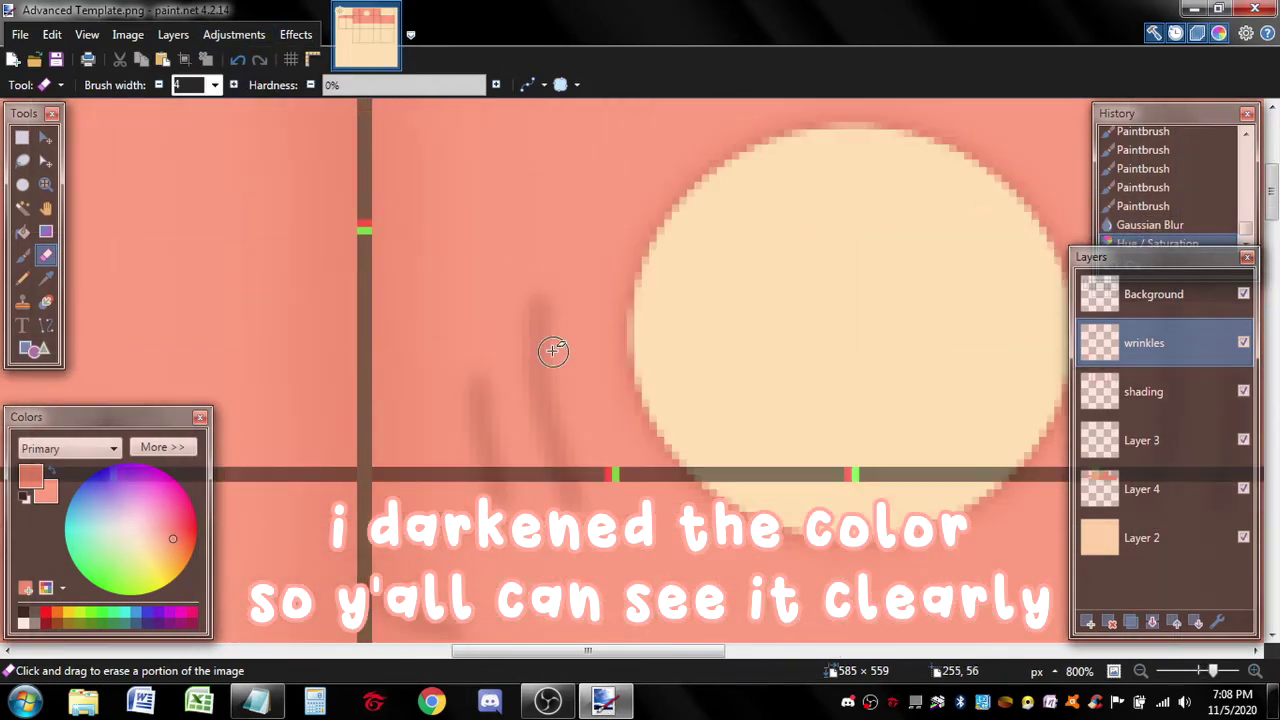
pyautogui.scroll(1, 527, 207)
pyautogui.moveTo(514, 231); pyautogui.dragTo(556, 380)
pyautogui.hotkey('ctrl', 'z')
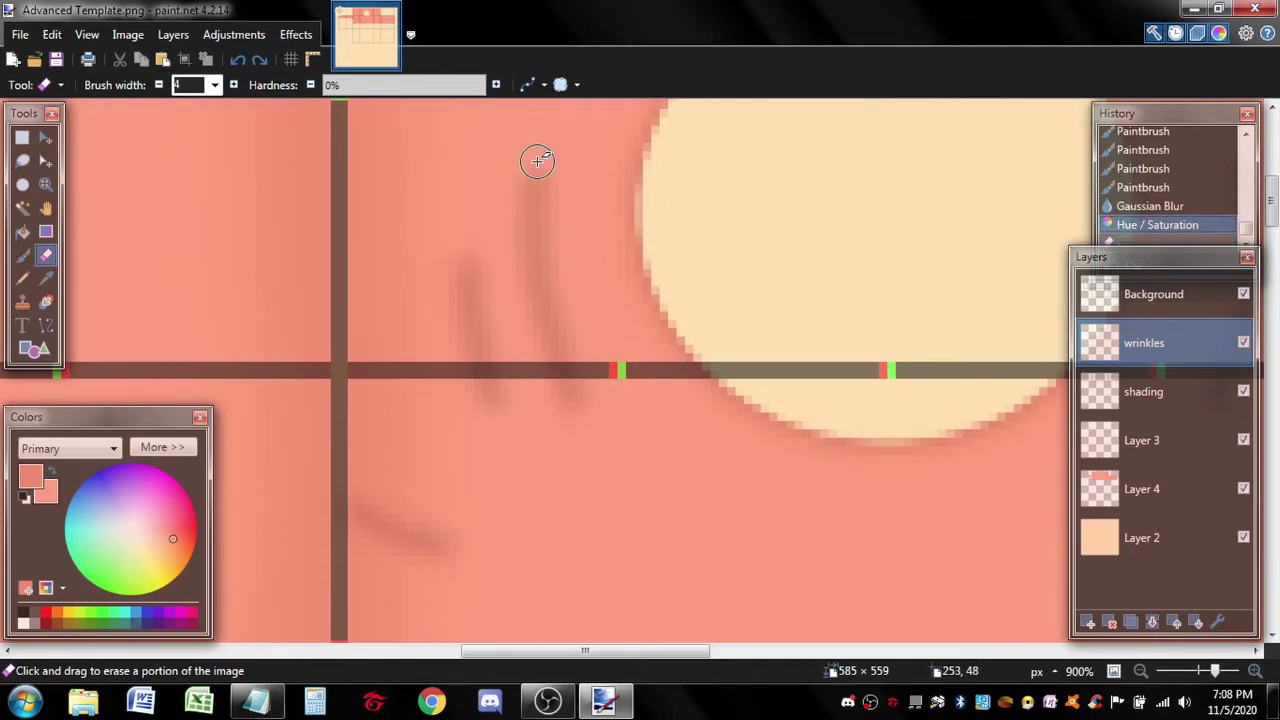
pyautogui.moveTo(518, 268); pyautogui.dragTo(549, 333)
pyautogui.moveTo(509, 190); pyautogui.dragTo(545, 120)
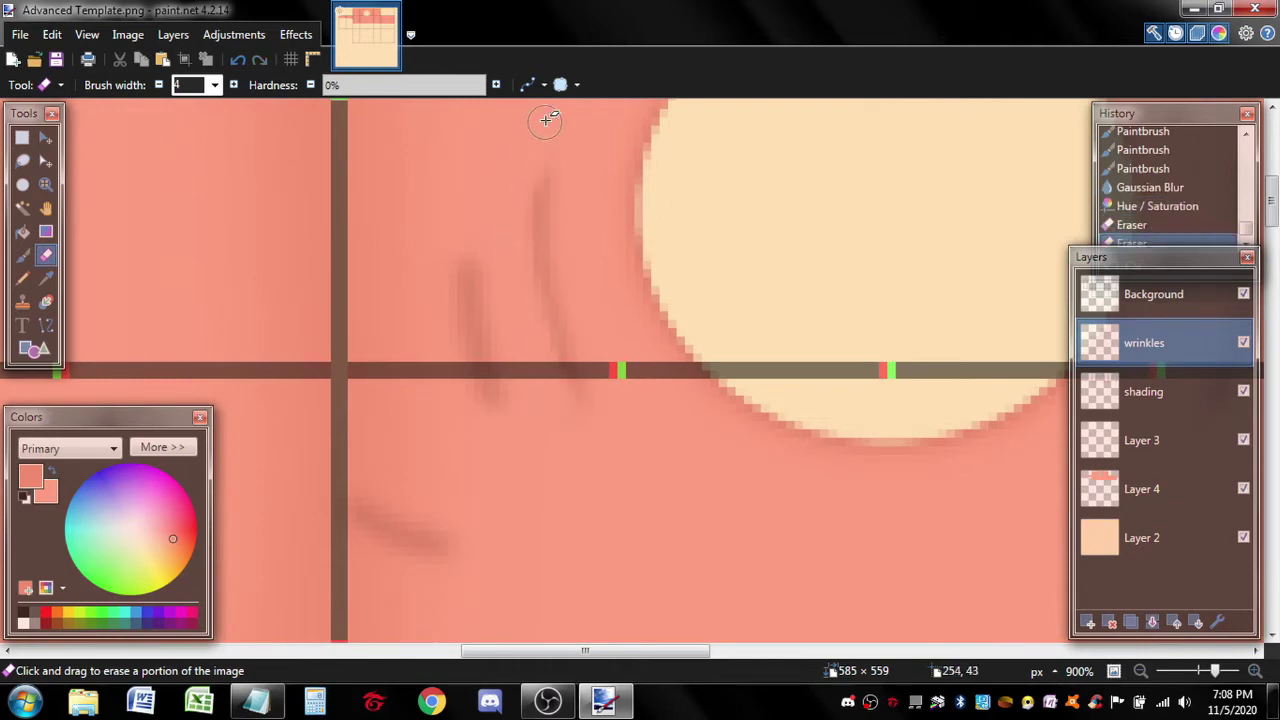
pyautogui.moveTo(523, 248)
pyautogui.mouseDown()
pyautogui.moveTo(480, 251)
pyautogui.moveTo(505, 307)
pyautogui.mouseUp()
pyautogui.moveTo(493, 360); pyautogui.dragTo(540, 158)
# - Thin the three slanted wrinkles beside the front panel's left seam with the Eraser
pyautogui.scroll(-3, 534, 366)
pyautogui.moveTo(457, 305)
pyautogui.mouseDown()
pyautogui.moveTo(408, 271)
pyautogui.moveTo(444, 307)
pyautogui.mouseUp()
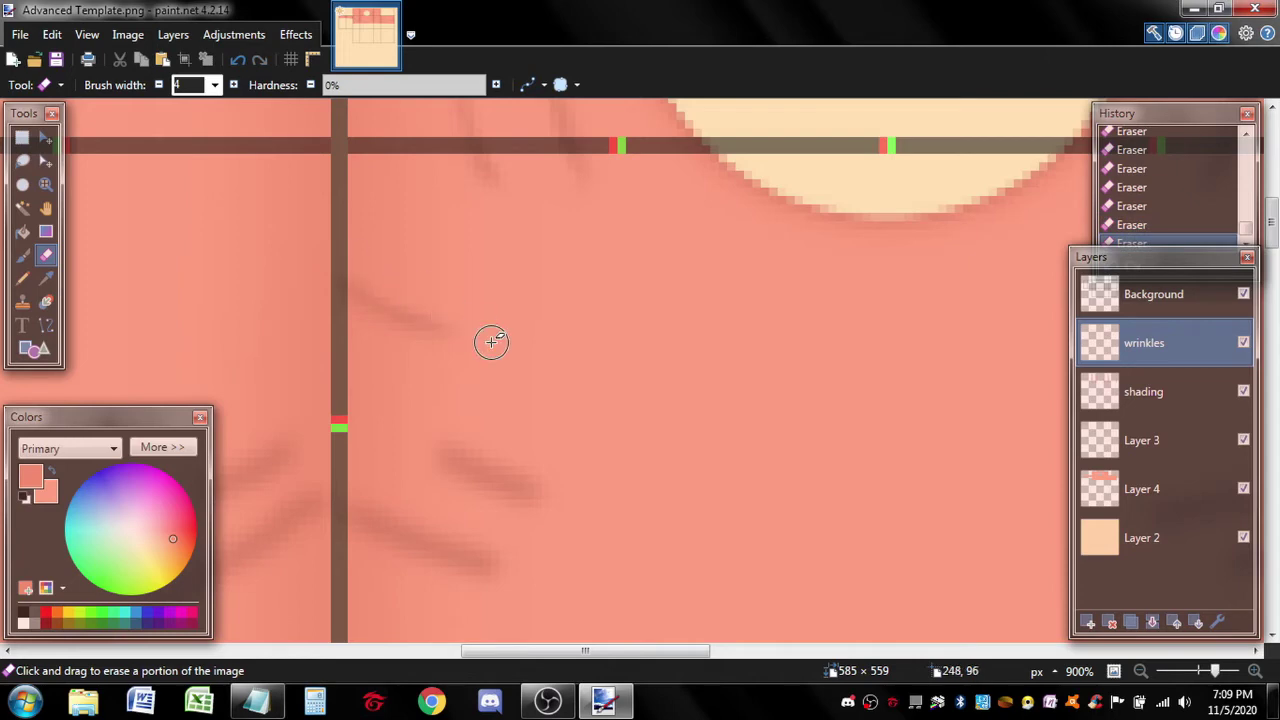
pyautogui.scroll(-3, 519, 339)
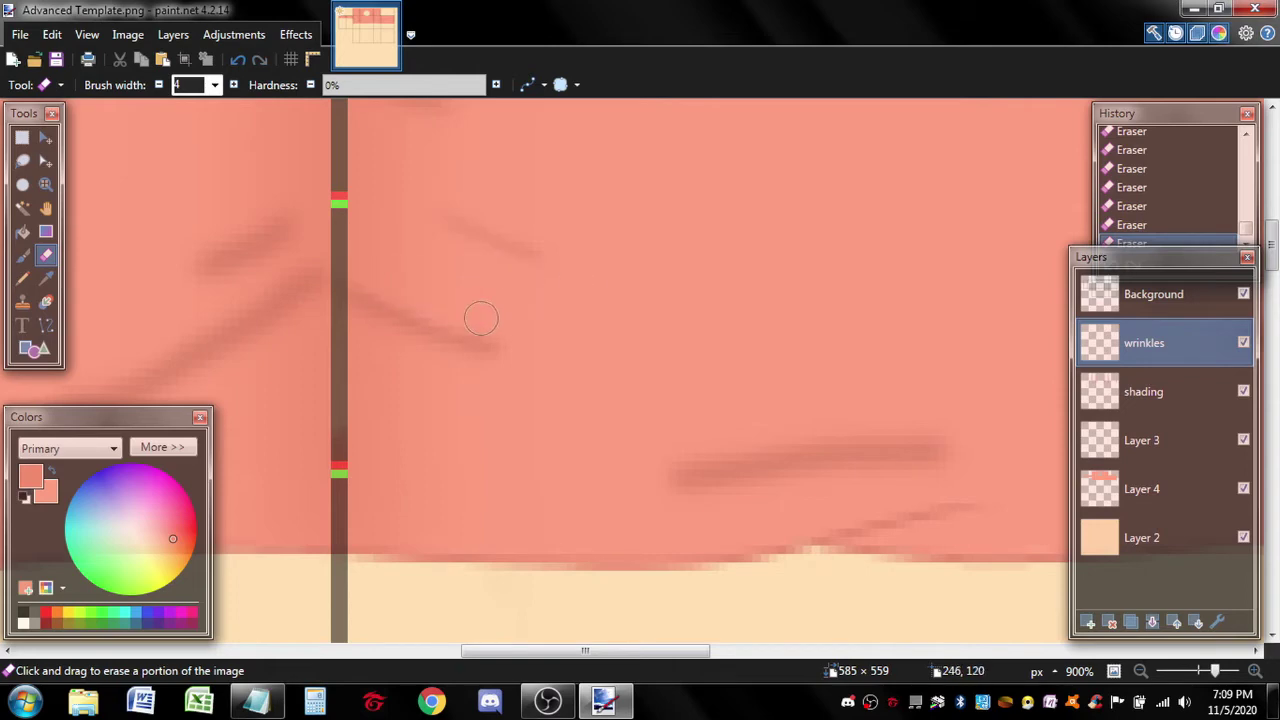
# - Erase along the long wrinkle above the front hem's overlap to make it thin with tapered ends
pyautogui.moveTo(911, 512); pyautogui.dragTo(686, 400)
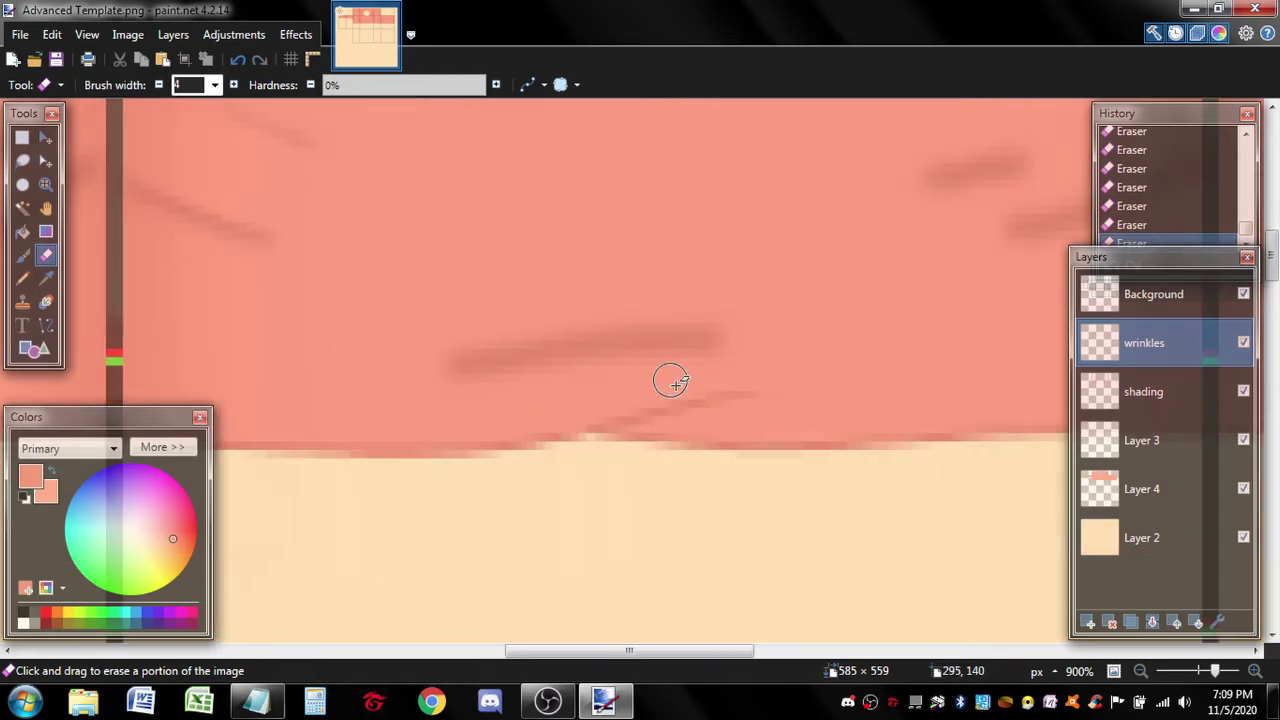
pyautogui.moveTo(443, 347); pyautogui.dragTo(750, 310)
pyautogui.hotkey('ctrl', 'z')
pyautogui.moveTo(725, 353)
pyautogui.mouseDown()
pyautogui.moveTo(497, 379)
pyautogui.moveTo(691, 350)
pyautogui.mouseUp()
pyautogui.moveTo(600, 358); pyautogui.dragTo(454, 397)
pyautogui.hotkey('ctrl', 'z')
pyautogui.moveTo(646, 354); pyautogui.dragTo(492, 380)
pyautogui.hotkey('ctrl', 'z')
pyautogui.moveTo(590, 362); pyautogui.dragTo(483, 382)
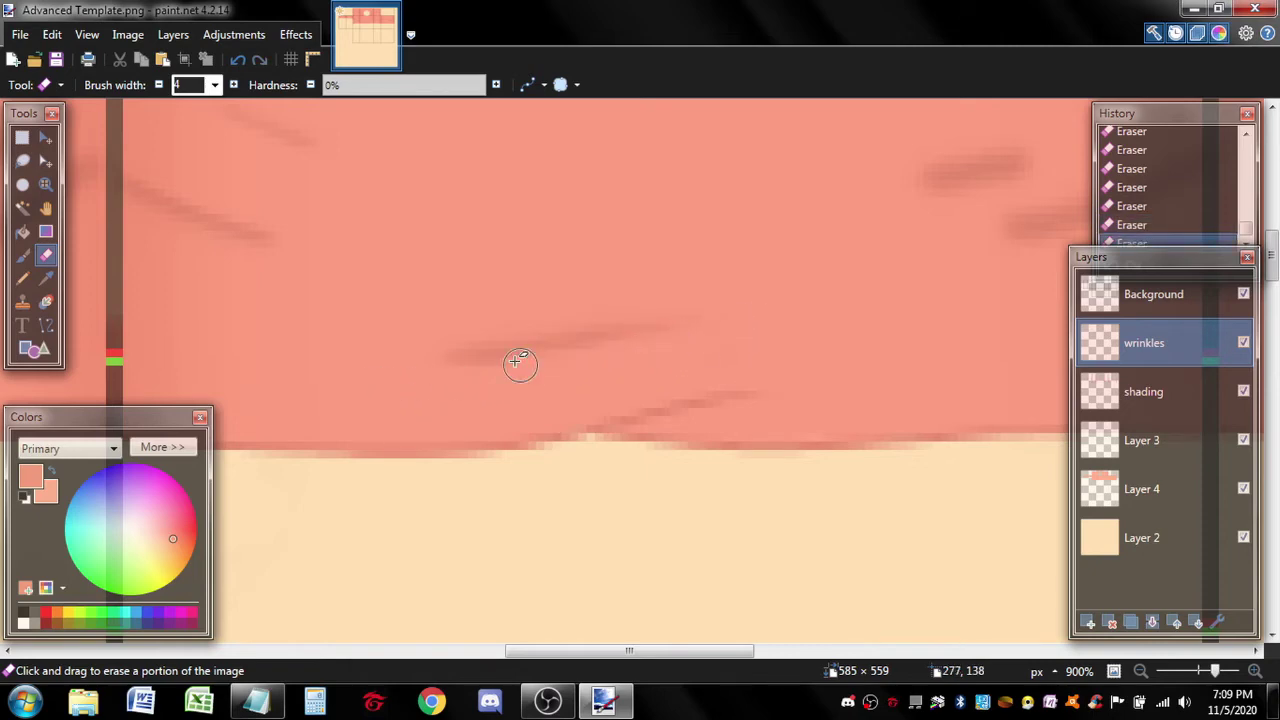
pyautogui.hotkey('ctrl', 'z')
pyautogui.moveTo(618, 355); pyautogui.dragTo(548, 373)
# - Thin and taper the two curved wrinkles right of the neck hole with the Eraser
pyautogui.scroll(1, 605, 331)
pyautogui.hscroll(3, 700, 275)
pyautogui.scroll(4, 762, 178)
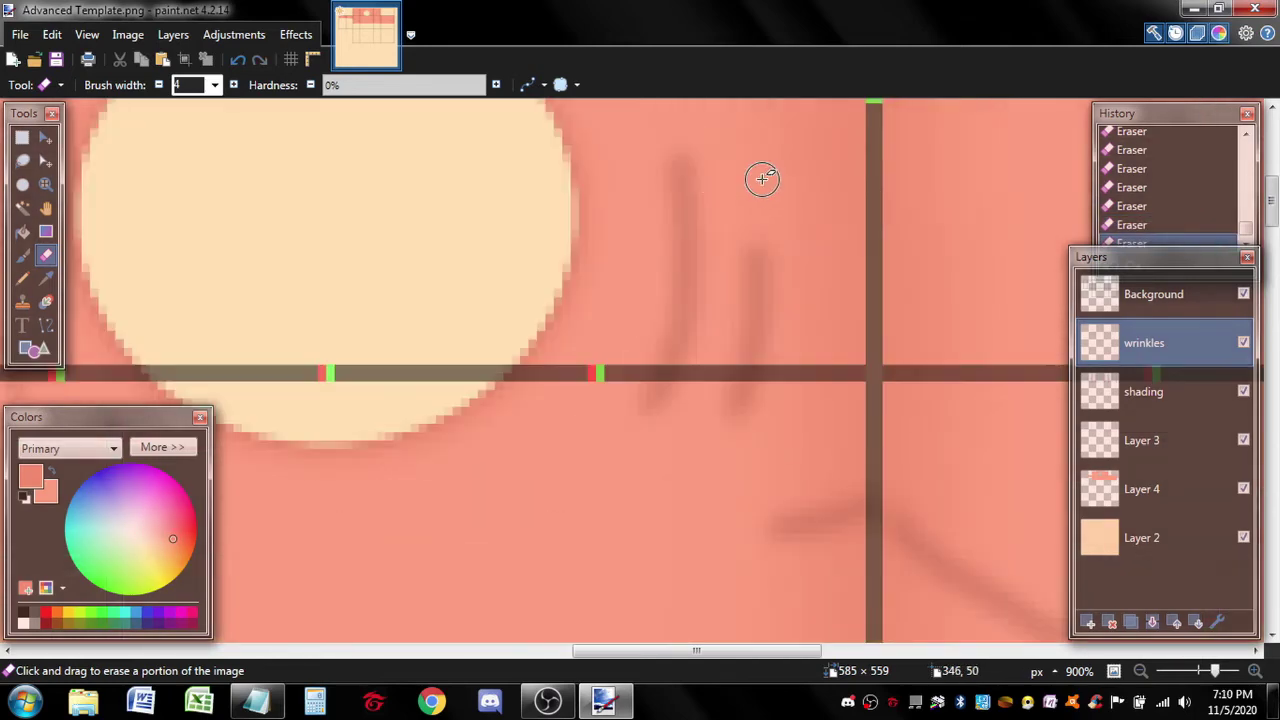
pyautogui.moveTo(687, 149)
pyautogui.mouseDown()
pyautogui.moveTo(701, 231)
pyautogui.moveTo(691, 289)
pyautogui.moveTo(701, 172)
pyautogui.moveTo(712, 274)
pyautogui.moveTo(685, 371)
pyautogui.moveTo(699, 201)
pyautogui.moveTo(703, 283)
pyautogui.moveTo(661, 397)
pyautogui.mouseUp()
pyautogui.hotkey('ctrl', 'z')
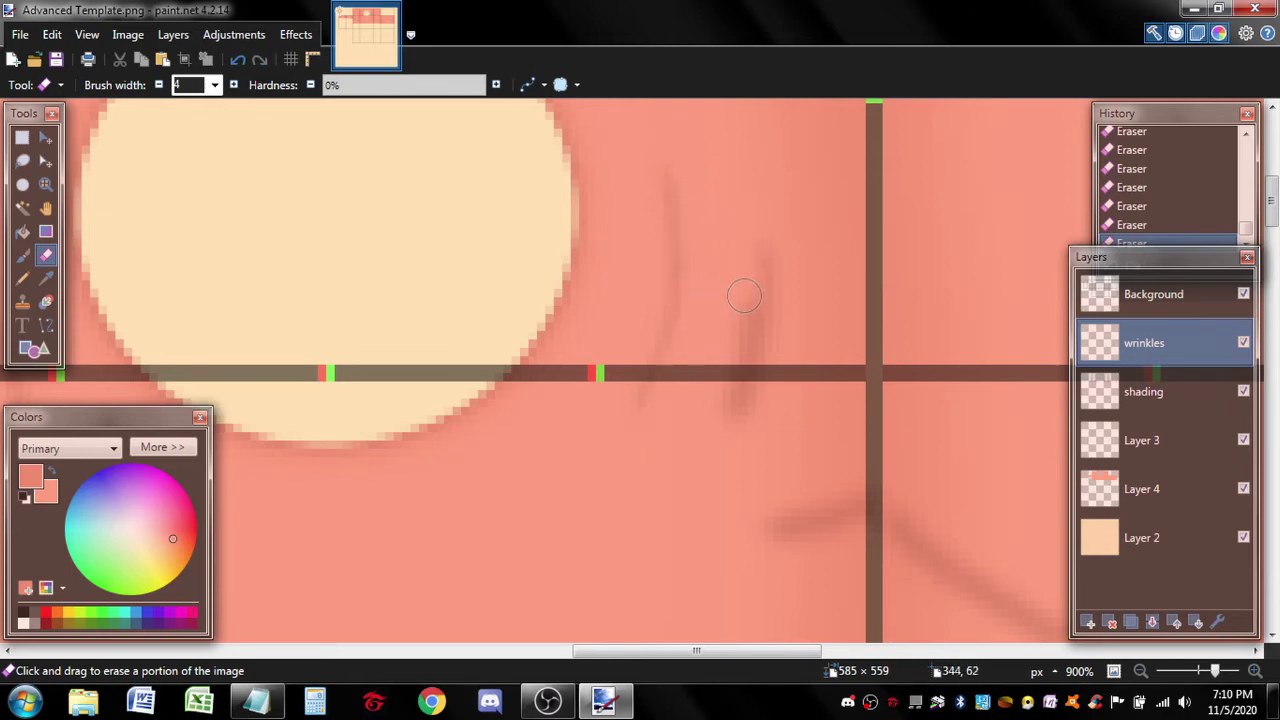
pyautogui.moveTo(749, 234)
pyautogui.mouseDown()
pyautogui.moveTo(755, 327)
pyautogui.moveTo(706, 443)
pyautogui.moveTo(790, 252)
pyautogui.moveTo(745, 230)
pyautogui.moveTo(757, 293)
pyautogui.moveTo(749, 256)
pyautogui.moveTo(744, 320)
pyautogui.moveTo(714, 392)
pyautogui.moveTo(742, 348)
pyautogui.mouseUp()
pyautogui.hotkey('ctrl', 'z')
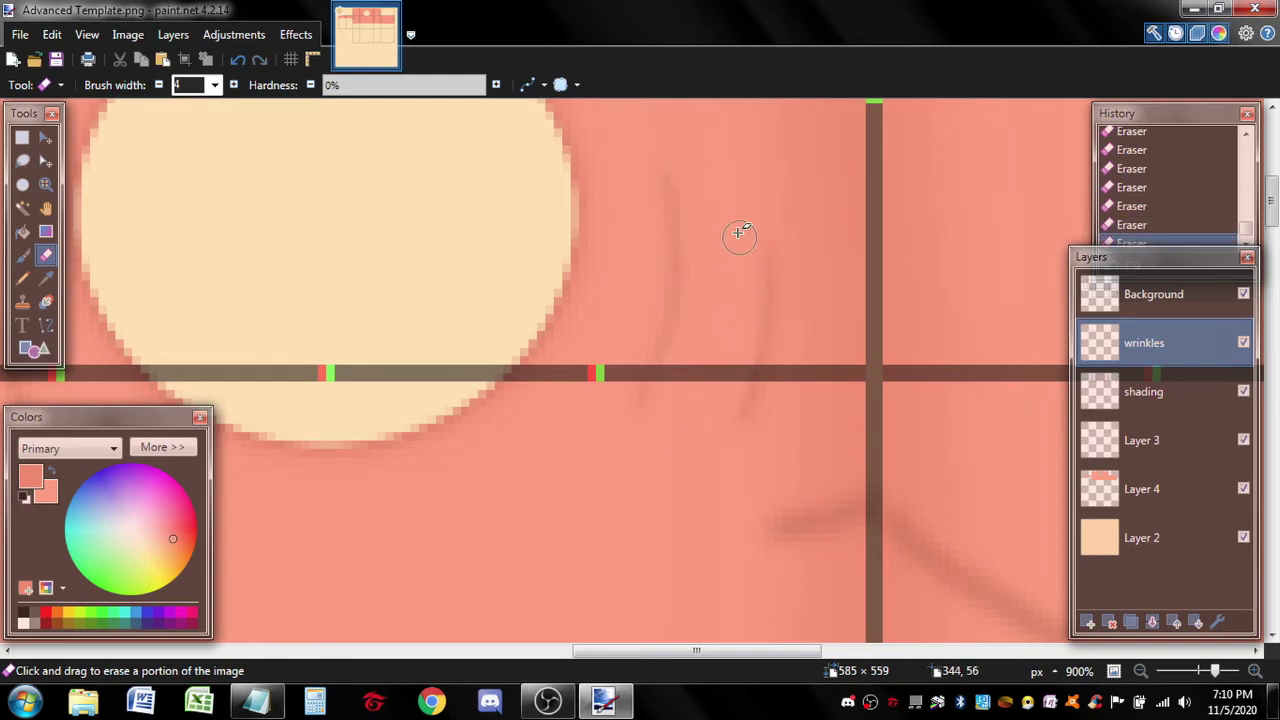
# - Thin the three slanted wrinkles beside the front panel's right seam with the Eraser
pyautogui.scroll(-3, 782, 345)
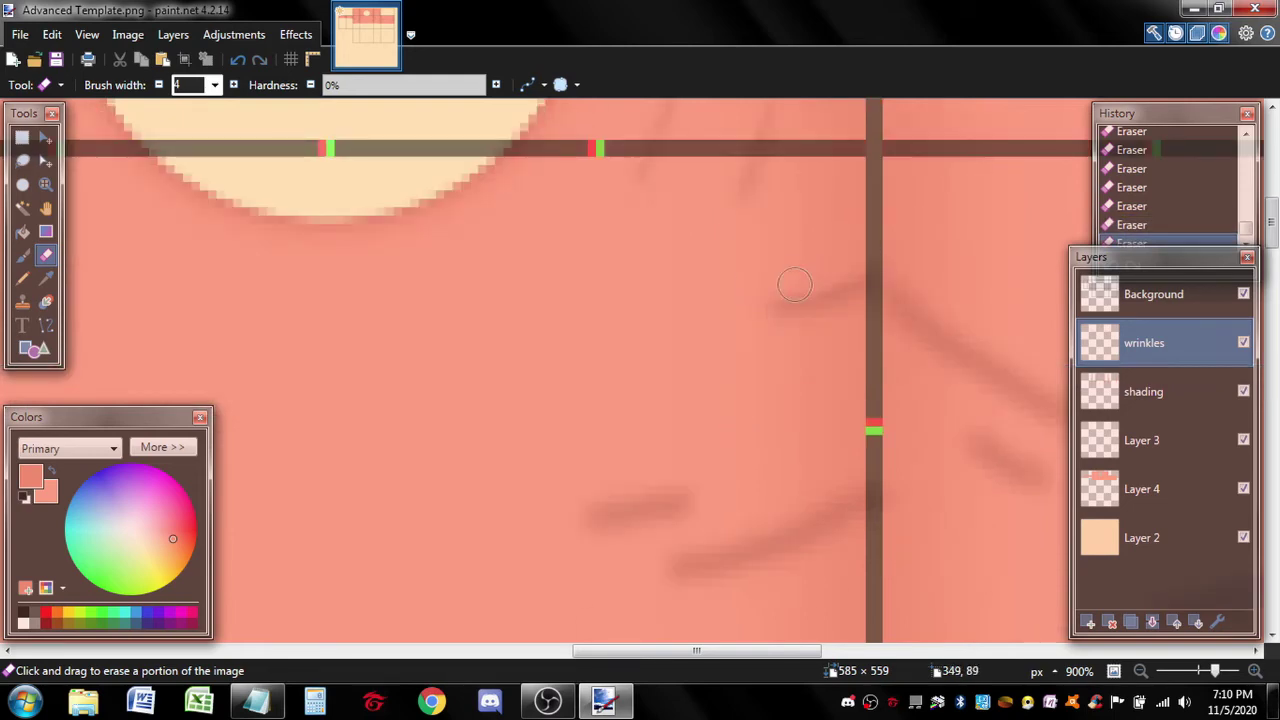
pyautogui.scroll(-3, 788, 290)
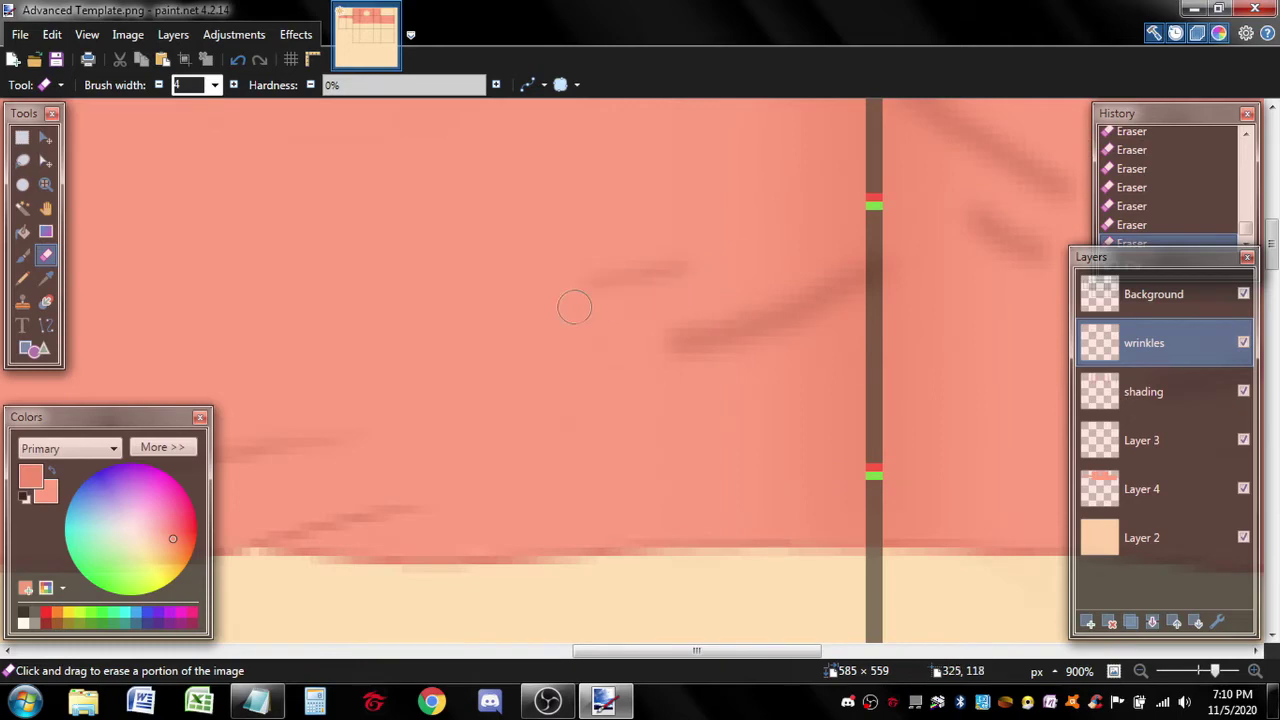
pyautogui.moveTo(839, 262); pyautogui.dragTo(668, 331)
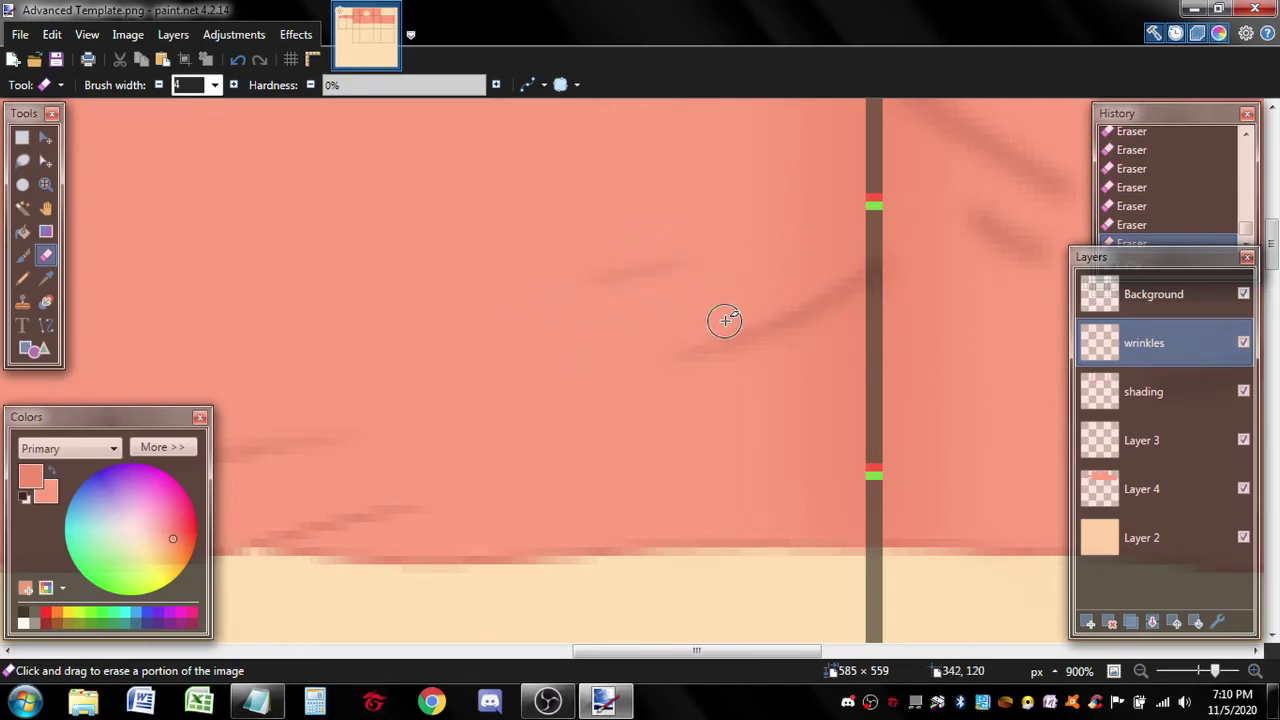
# - Thin and taper the two wrinkles beside the front seam of the torso's left side panel with the Eraser
pyautogui.keyDown('ctrl'); pyautogui.scroll(-4, 766, 300); pyautogui.keyUp('ctrl')
pyautogui.keyDown('ctrl'); pyautogui.scroll(4, 660, 289); pyautogui.keyUp('ctrl')
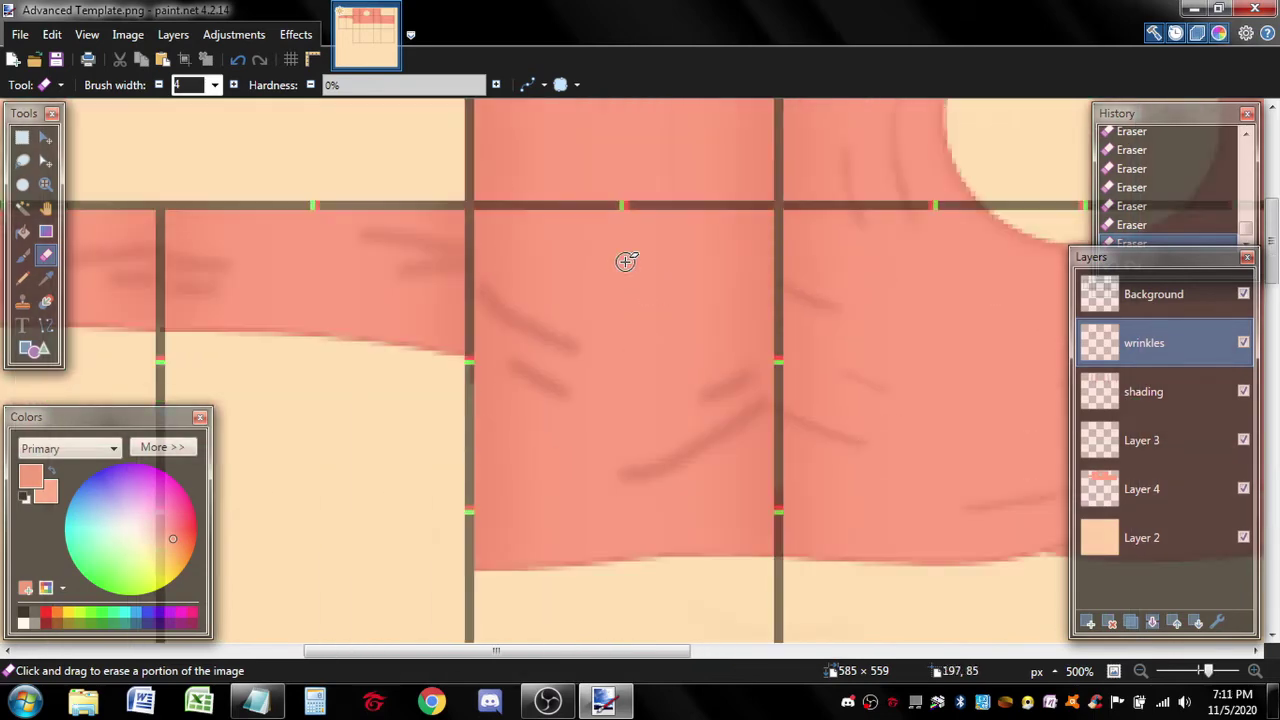
pyautogui.scroll(-1, 745, 380)
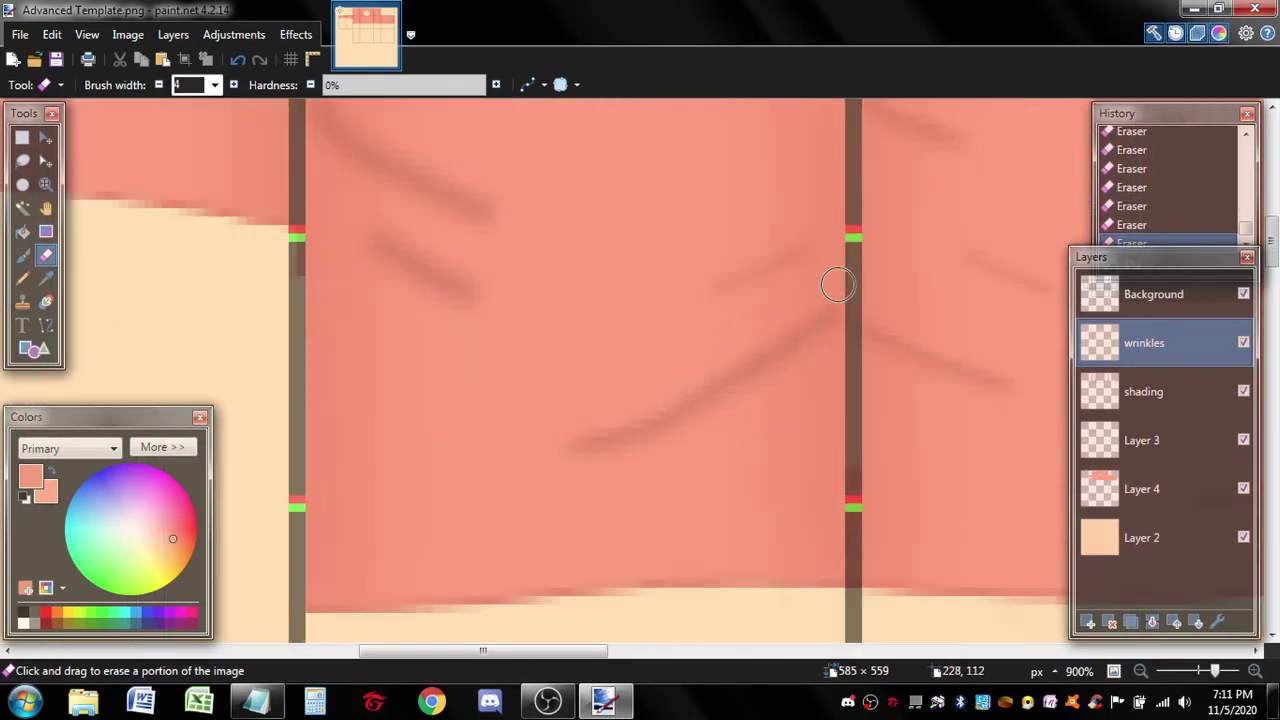
pyautogui.moveTo(714, 364); pyautogui.dragTo(509, 480)
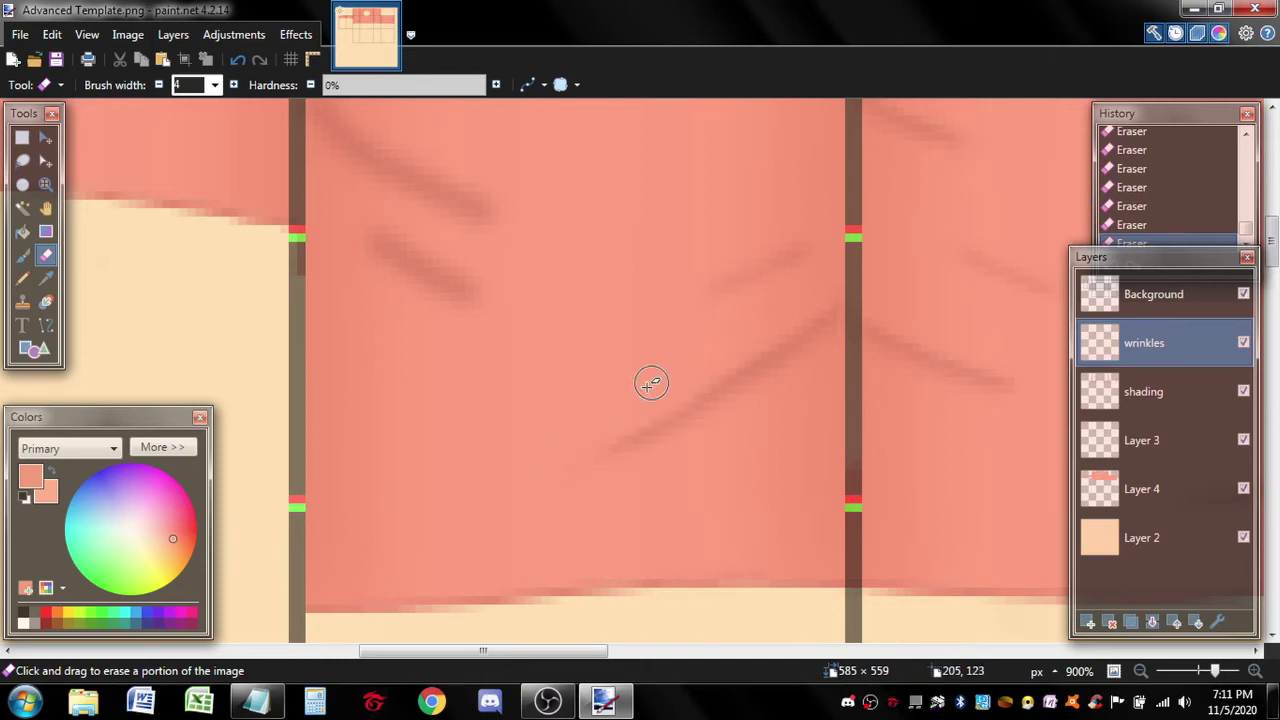
# - Thin and taper the two slanted wrinkles beside the outer left seam of the torso's left side panel with the Eraser
pyautogui.scroll(1, 642, 360)
pyautogui.hscroll(-2, 599, 406)
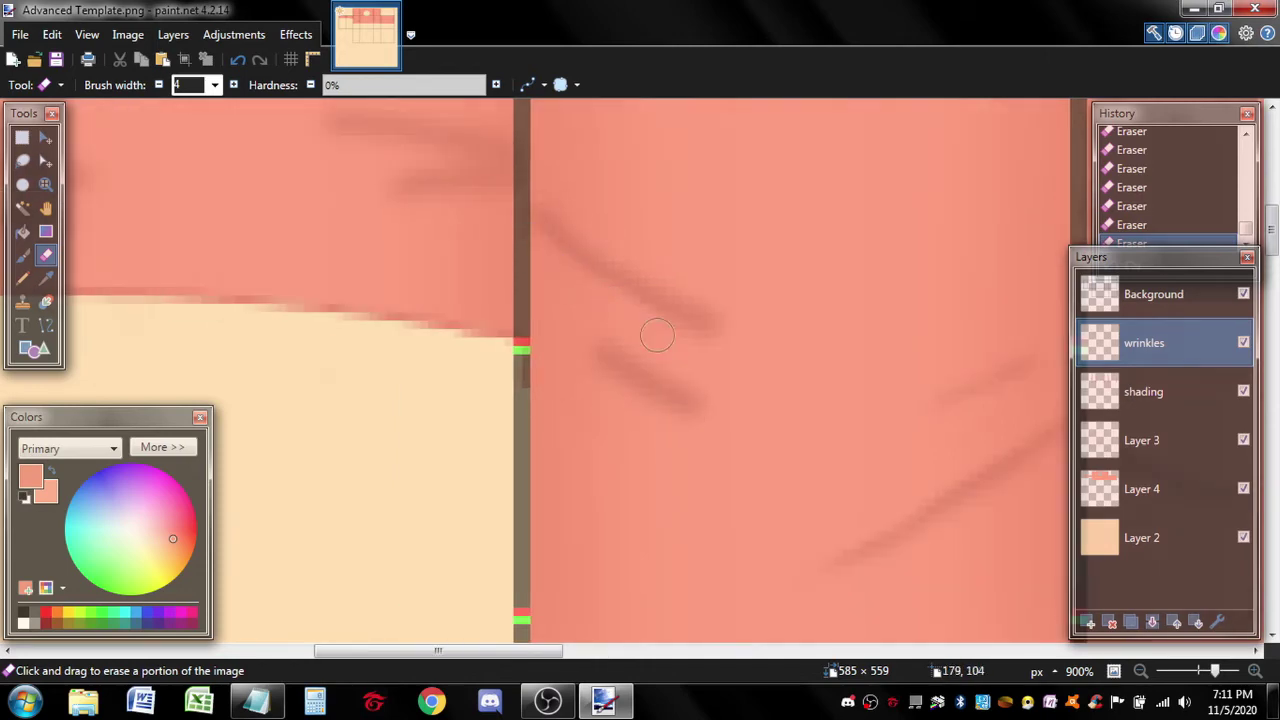
pyautogui.hotkey('ctrl', 'z')
pyautogui.hotkey('ctrl', 'y')
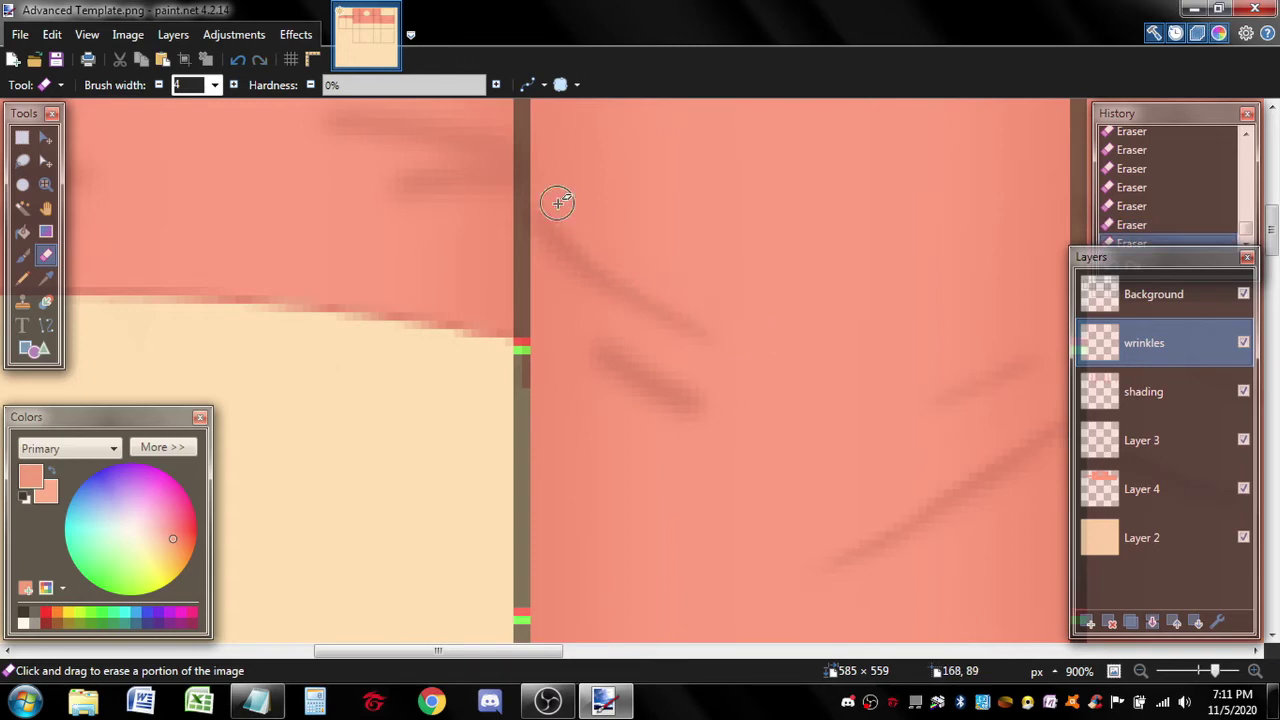
pyautogui.hotkey('ctrl', 'z')
pyautogui.hotkey('ctrl', 'y')
pyautogui.moveTo(614, 336)
pyautogui.mouseDown()
pyautogui.moveTo(697, 405)
pyautogui.moveTo(704, 377)
pyautogui.moveTo(614, 331)
pyautogui.moveTo(654, 366)
pyautogui.mouseUp()
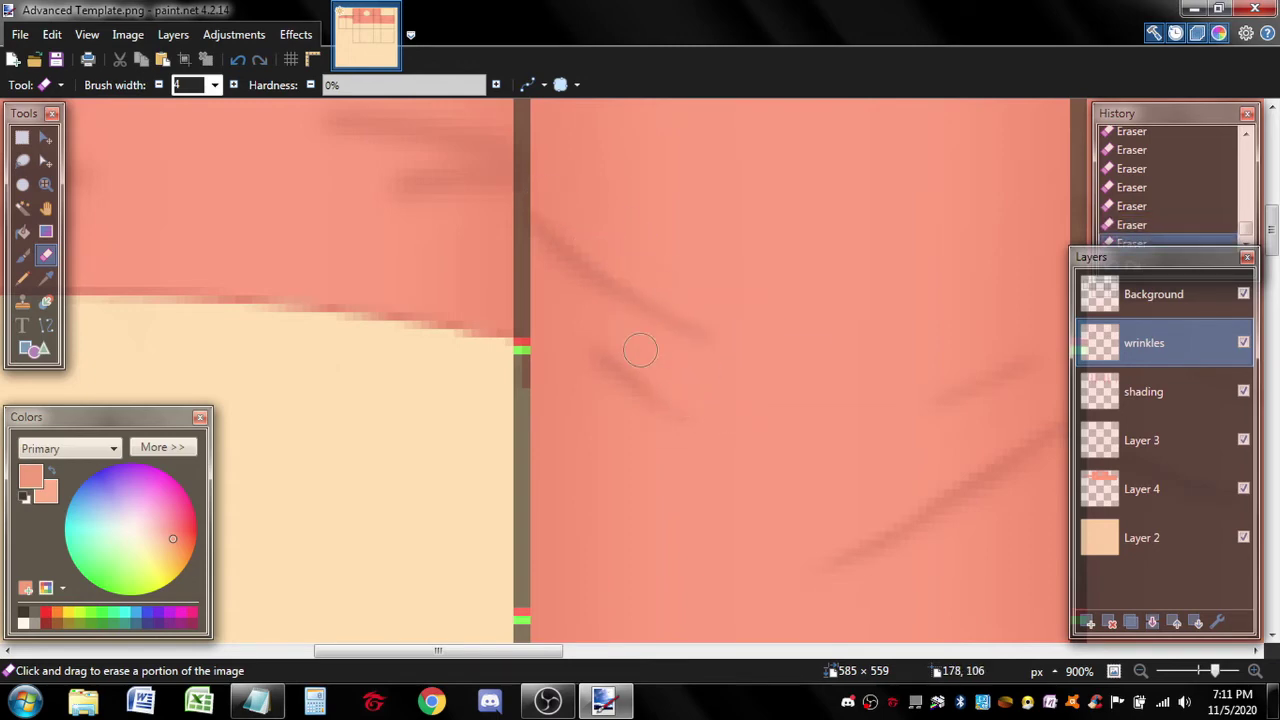
# - Thin and taper the three wrinkles on the torso's right side panel with the Eraser
pyautogui.scroll(-3, 731, 354)
pyautogui.hscroll(8, 731, 354)
pyautogui.scroll(4, 475, 260)
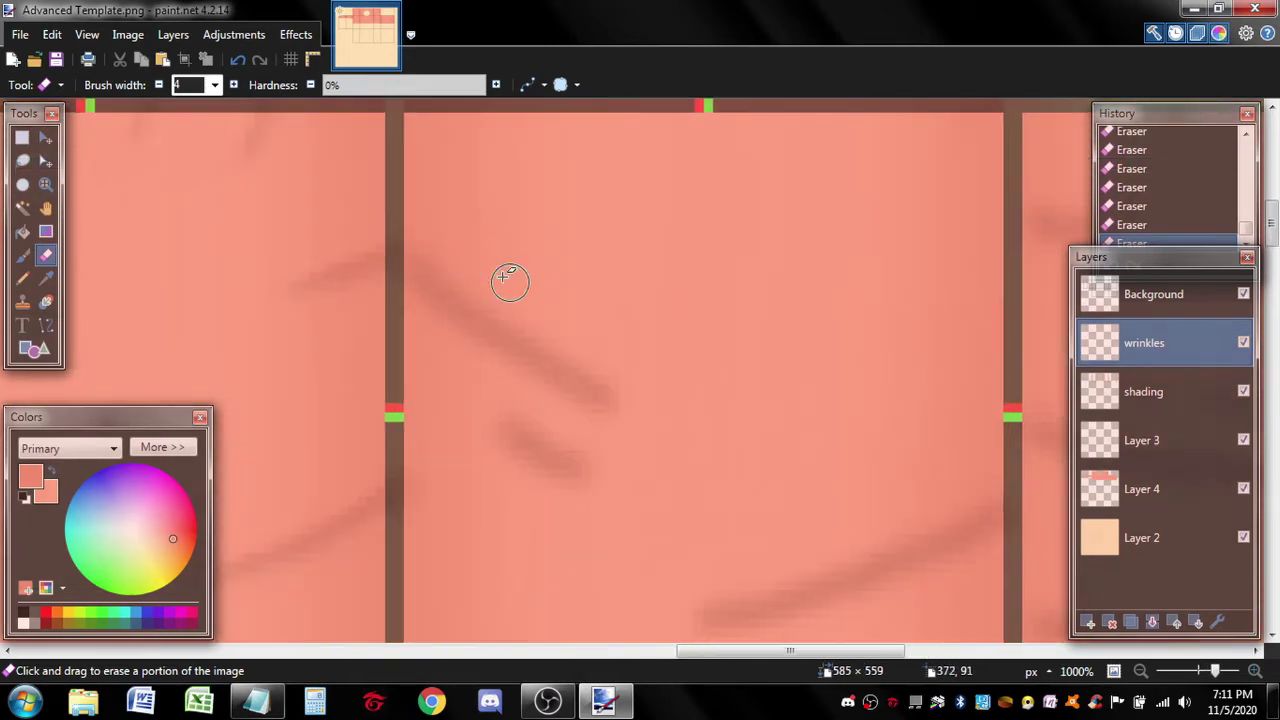
pyautogui.moveTo(430, 262); pyautogui.dragTo(610, 392)
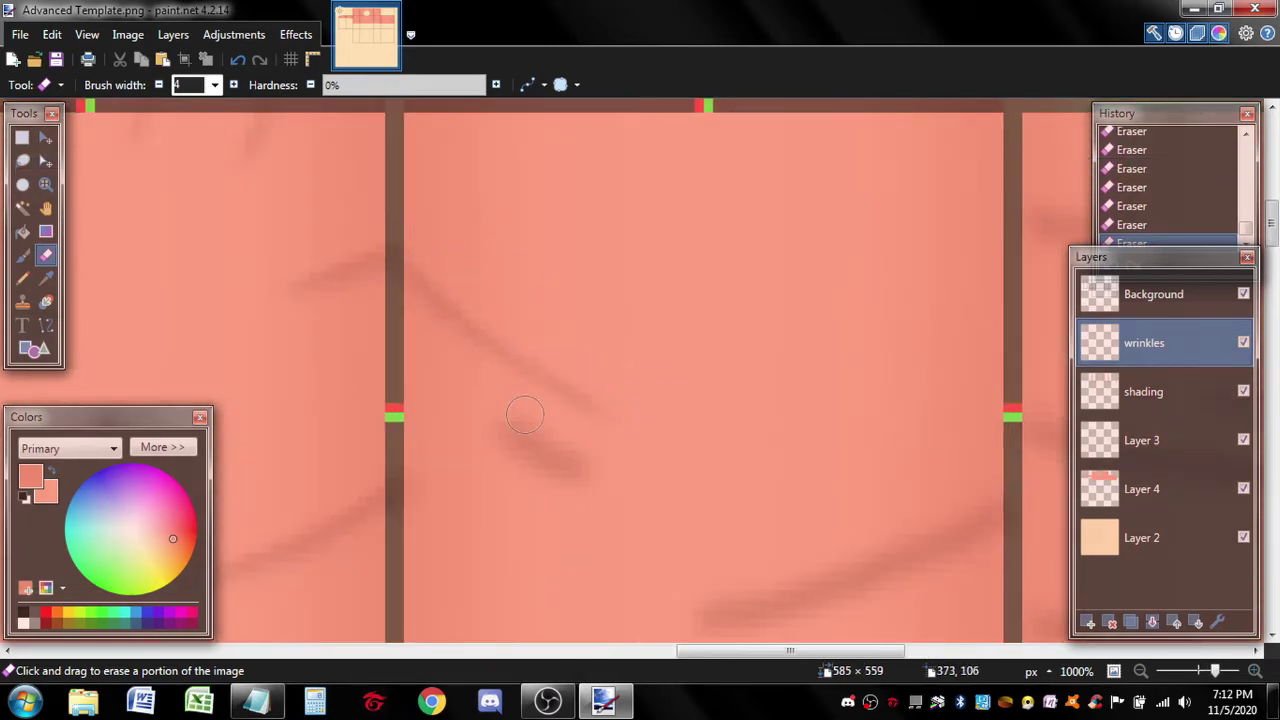
pyautogui.moveTo(525, 414); pyautogui.dragTo(624, 465)
pyautogui.scroll(-1, 591, 379)
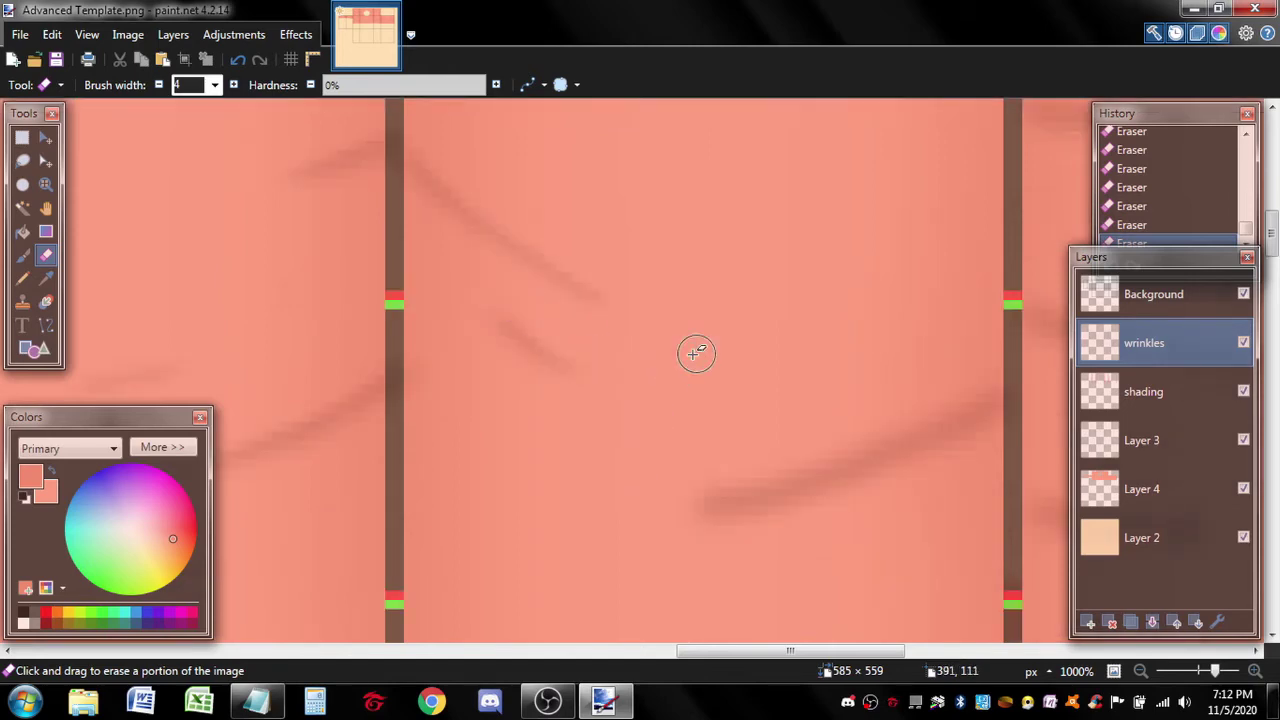
pyautogui.scroll(-1, 696, 353)
pyautogui.hscroll(1, 696, 353)
pyautogui.moveTo(858, 268)
pyautogui.mouseDown()
pyautogui.moveTo(746, 329)
pyautogui.moveTo(521, 395)
pyautogui.moveTo(864, 268)
pyautogui.moveTo(678, 371)
pyautogui.moveTo(700, 347)
pyautogui.moveTo(569, 393)
pyautogui.moveTo(648, 367)
pyautogui.moveTo(615, 401)
pyautogui.moveTo(772, 289)
pyautogui.moveTo(730, 350)
pyautogui.moveTo(877, 270)
pyautogui.moveTo(803, 302)
pyautogui.mouseUp()
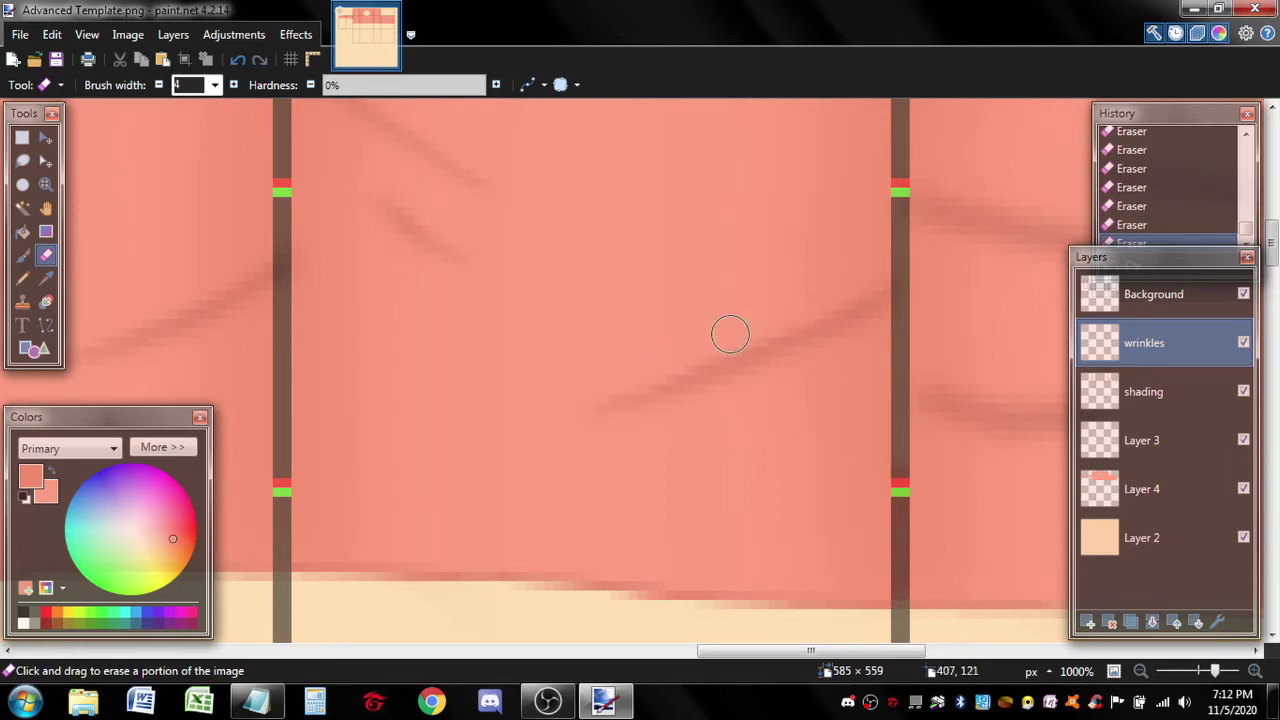
# - Thin the short uppermost wrinkle beside the left seam of the wide panel at the far right with the Eraser
pyautogui.keyDown('ctrl'); pyautogui.scroll(-2, 689, 457); pyautogui.keyUp('ctrl')
pyautogui.scroll(-3, 460, 320)
pyautogui.hscroll(2, 460, 320)
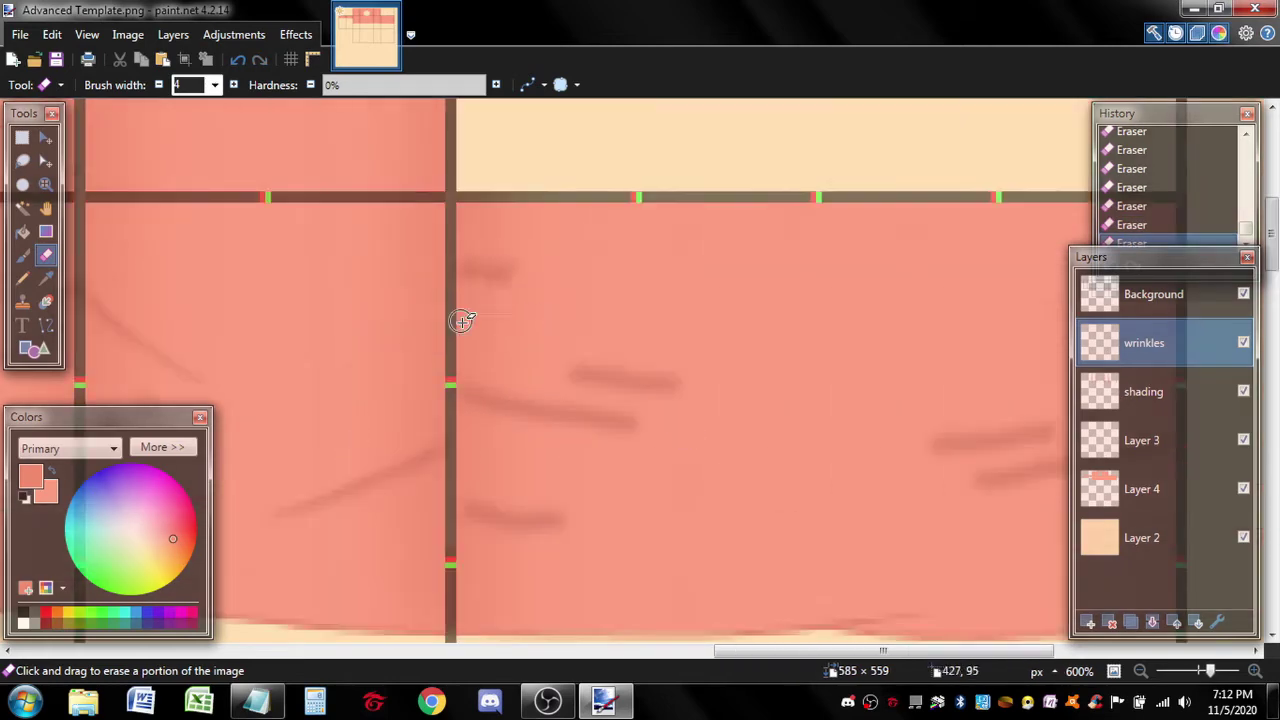
pyautogui.keyDown('ctrl'); pyautogui.scroll(2, 467, 233); pyautogui.keyUp('ctrl')
pyautogui.moveTo(467, 233); pyautogui.dragTo(534, 257)
# - Thin and taper the three wrinkles near the right edge of the far-right wide panel, undoing and redoing the middle one
pyautogui.hscroll(5, 714, 309)
pyautogui.moveTo(950, 260); pyautogui.dragTo(978, 267)
pyautogui.scroll(-2, 826, 383)
pyautogui.moveTo(826, 383); pyautogui.dragTo(729, 394)
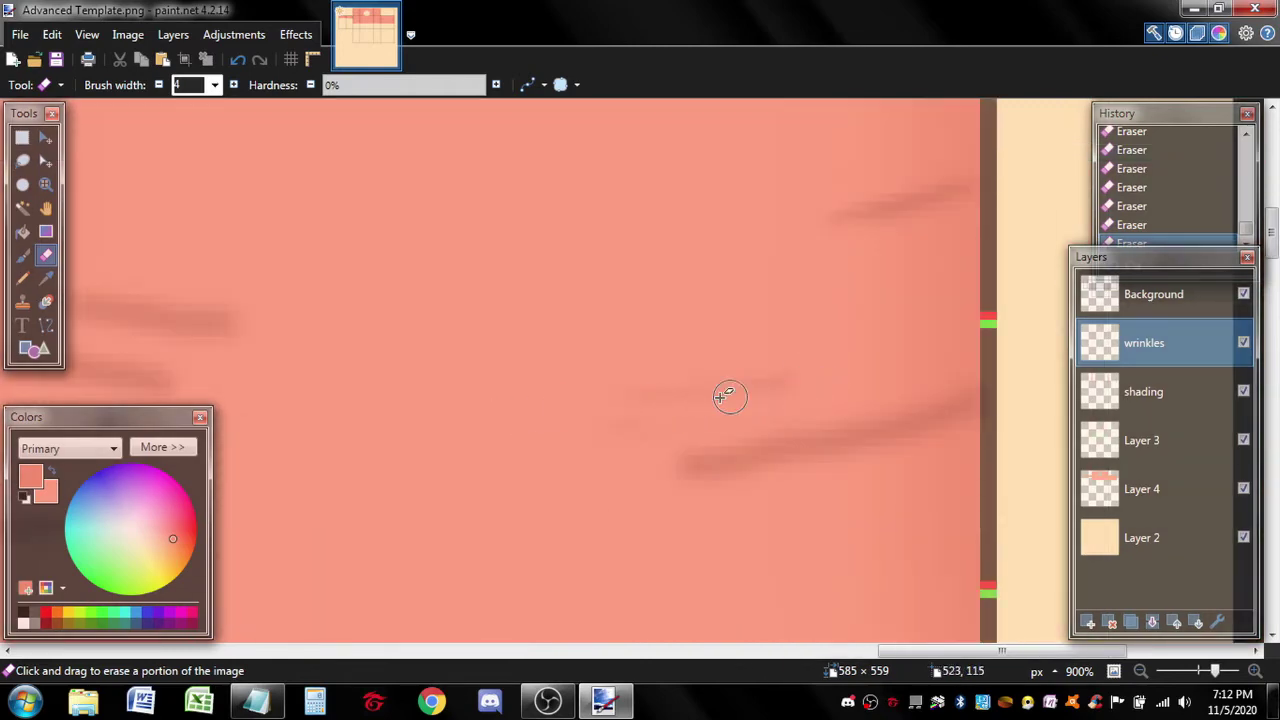
pyautogui.hotkey('ctrl', 'z')
pyautogui.scroll(-2, 821, 362)
pyautogui.moveTo(797, 293)
pyautogui.mouseDown()
pyautogui.moveTo(661, 313)
pyautogui.moveTo(725, 287)
pyautogui.mouseUp()
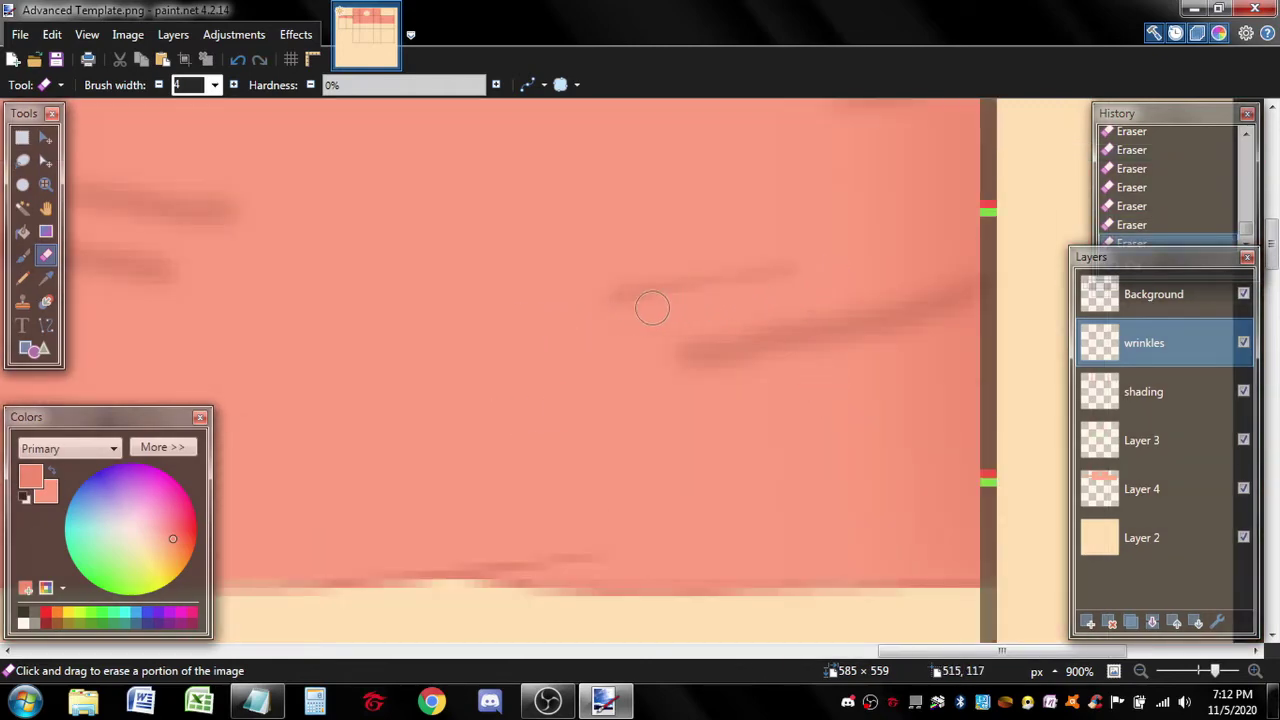
pyautogui.moveTo(745, 338); pyautogui.dragTo(685, 352)
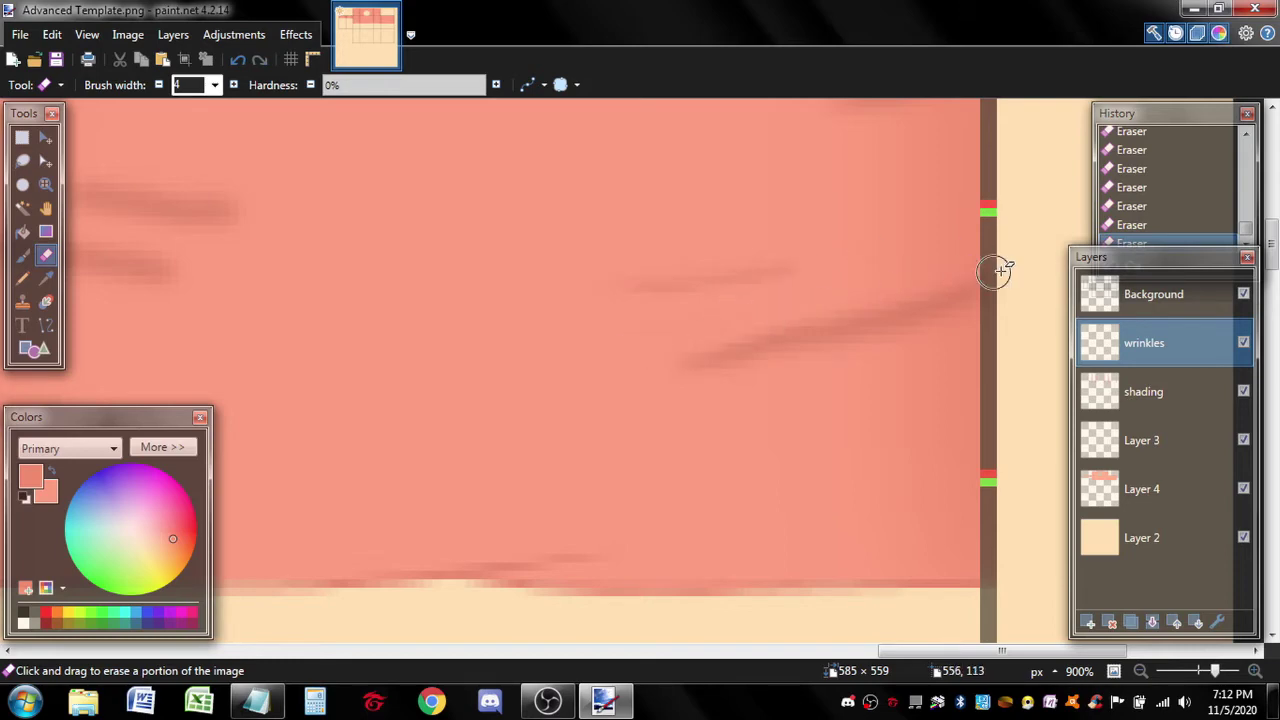
pyautogui.moveTo(844, 305); pyautogui.dragTo(725, 337)
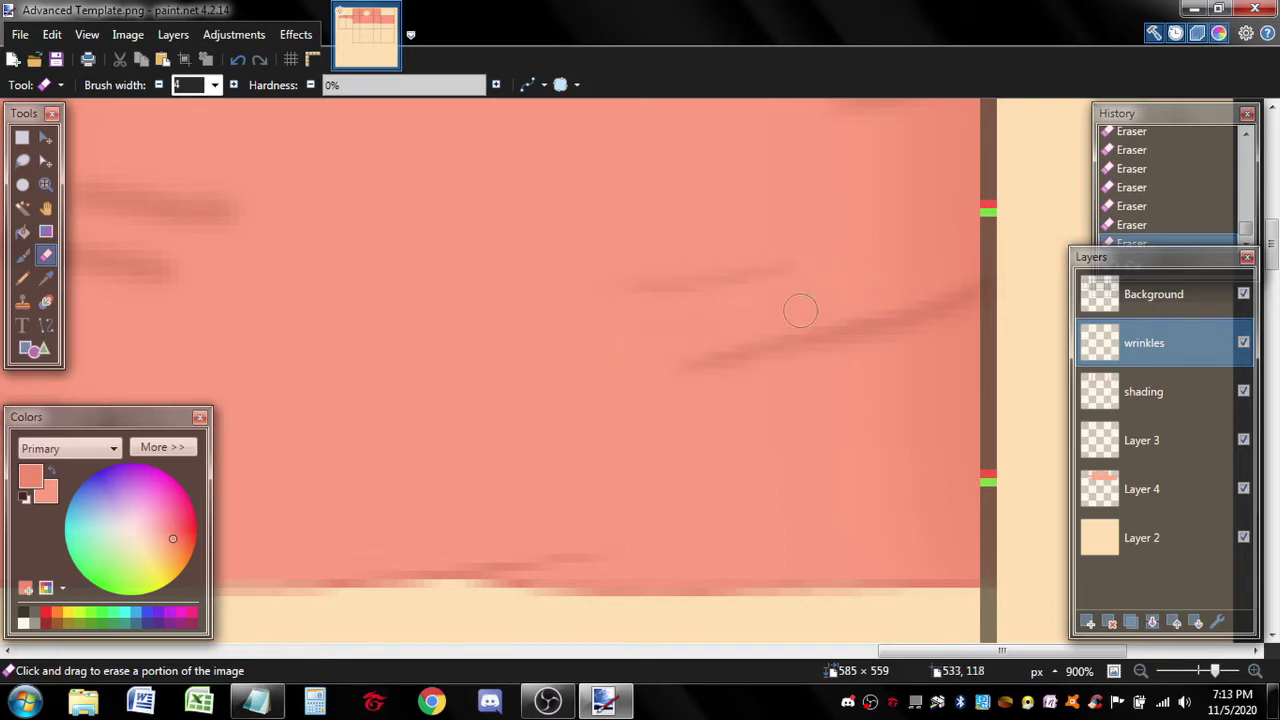
# - Thin and taper the three remaining wrinkles in the left half of the far-right wide panel with the Eraser
pyautogui.hscroll(-4, 780, 380)
pyautogui.scroll(2, 700, 410)
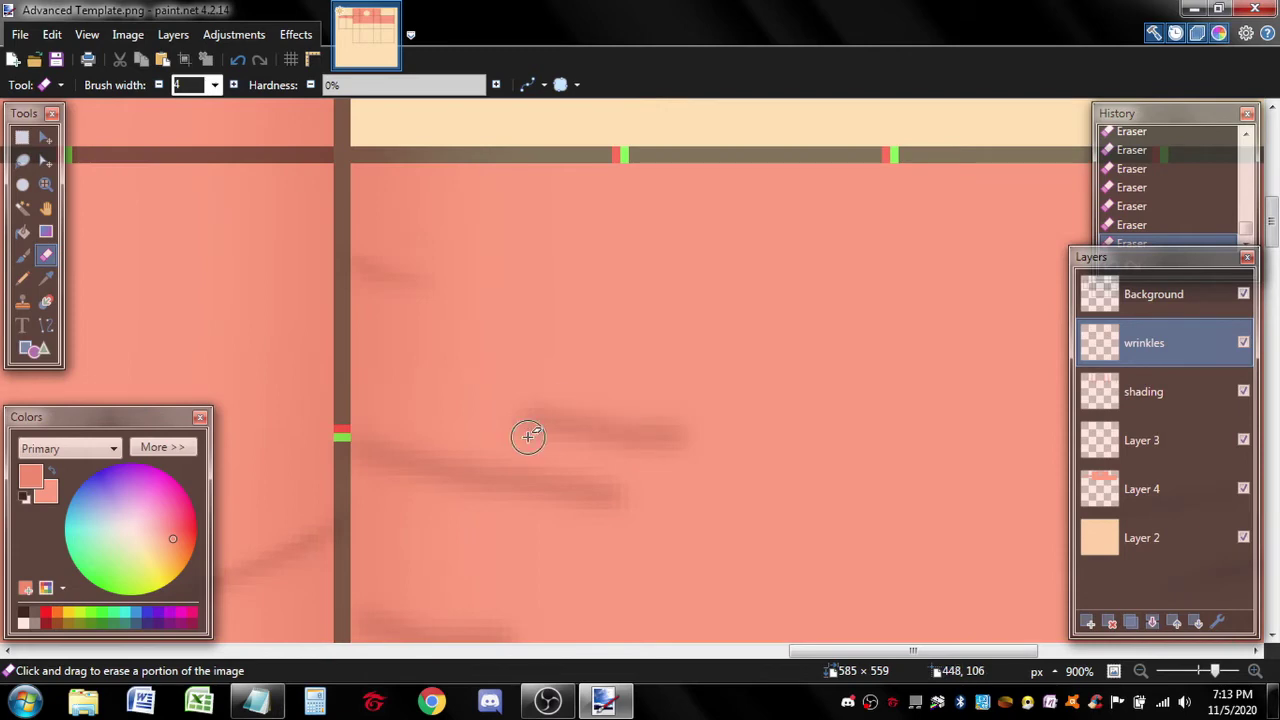
pyautogui.scroll(-1, 720, 458)
pyautogui.moveTo(531, 314); pyautogui.dragTo(551, 329)
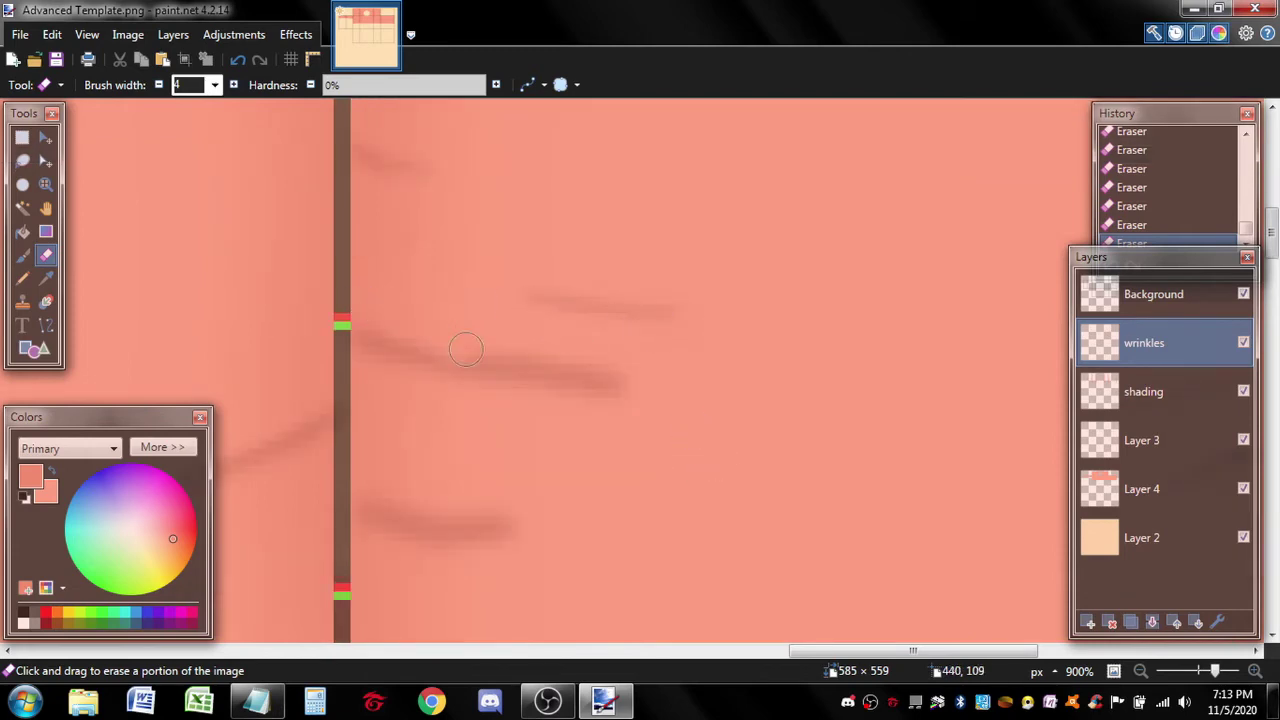
pyautogui.moveTo(443, 340); pyautogui.dragTo(403, 320)
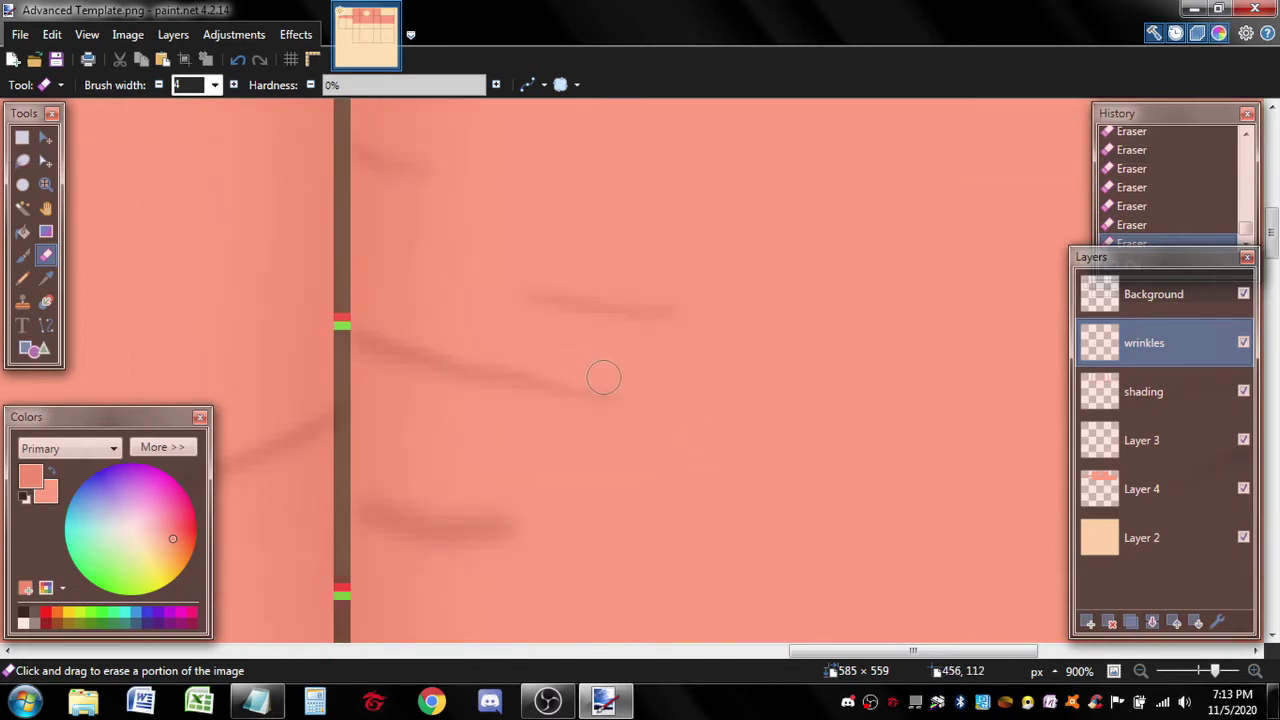
pyautogui.scroll(-1, 630, 373)
pyautogui.moveTo(375, 385); pyautogui.dragTo(488, 399)
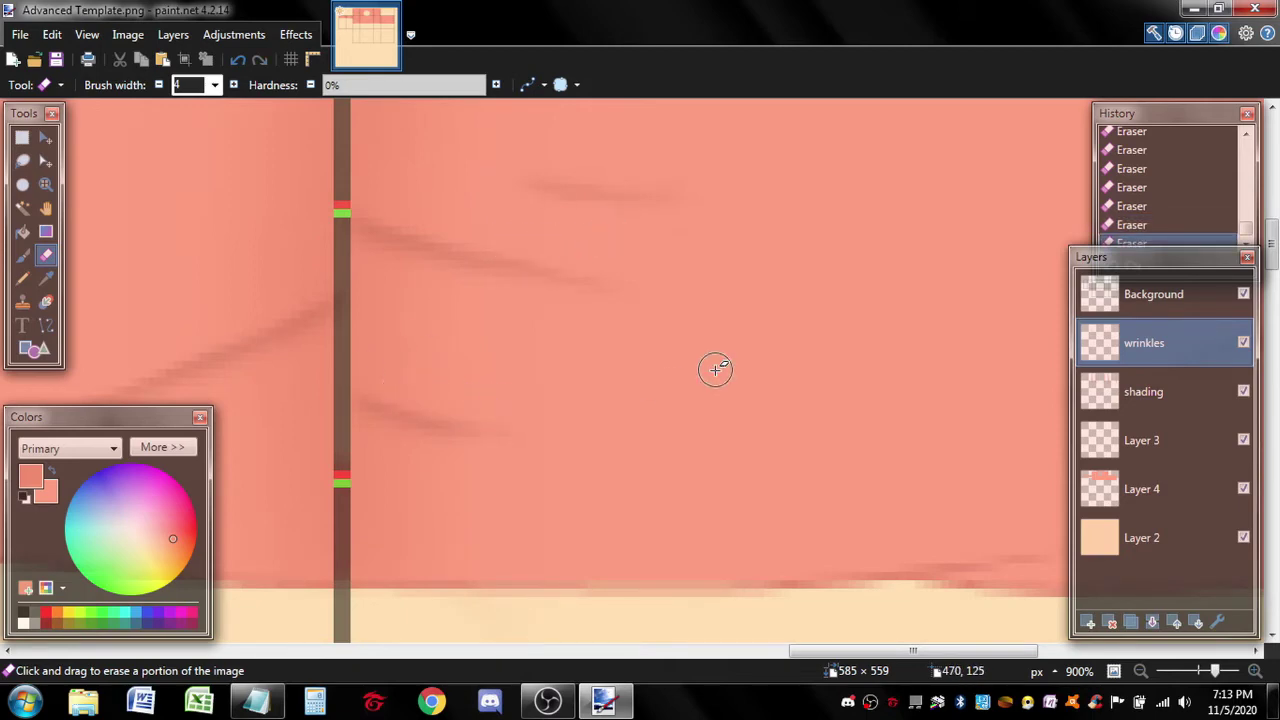
# - Thin and taper the two wrinkles at the right end of the short panel adjoining the torso's left side panel
pyautogui.keyDown('ctrl'); pyautogui.scroll(1, 714, 369); pyautogui.keyUp('ctrl')
pyautogui.keyDown('ctrl'); pyautogui.scroll(-3, 644, 262); pyautogui.keyUp('ctrl')
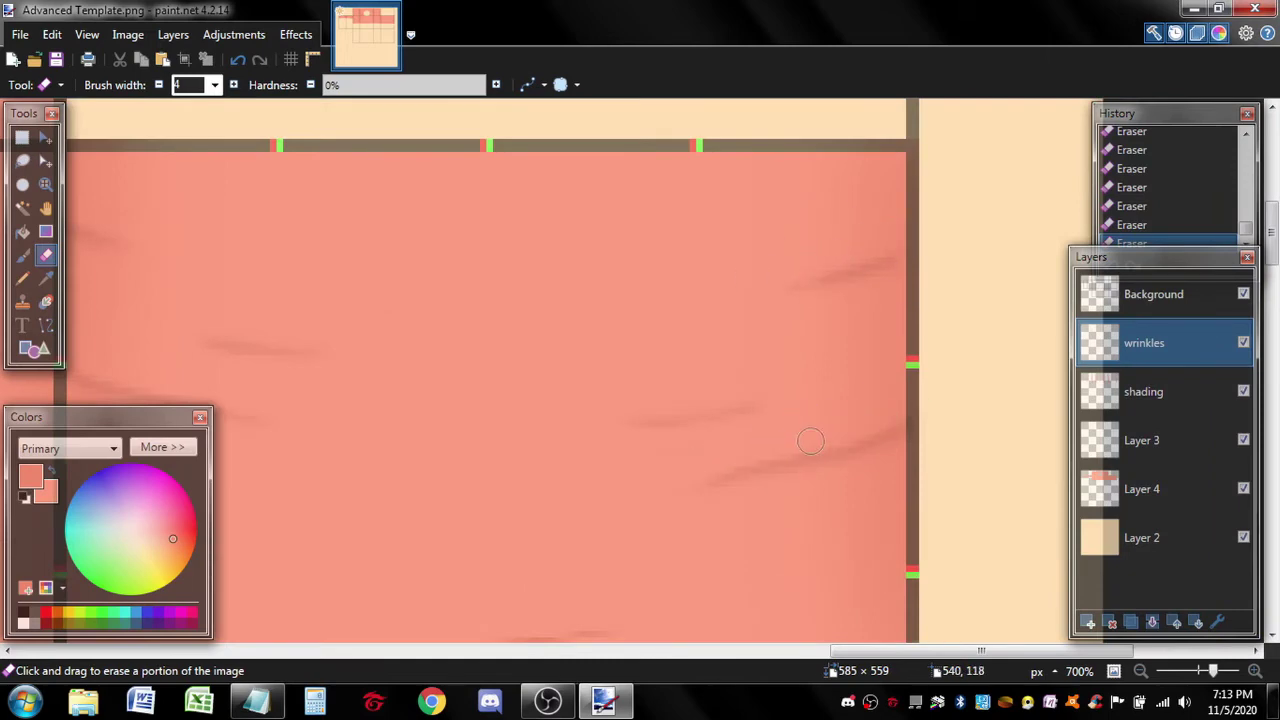
pyautogui.keyDown('ctrl'); pyautogui.scroll(-2, 707, 420); pyautogui.keyUp('ctrl')
pyautogui.hscroll(-10, 697, 430)
pyautogui.keyDown('ctrl'); pyautogui.scroll(5, 752, 236); pyautogui.keyUp('ctrl')
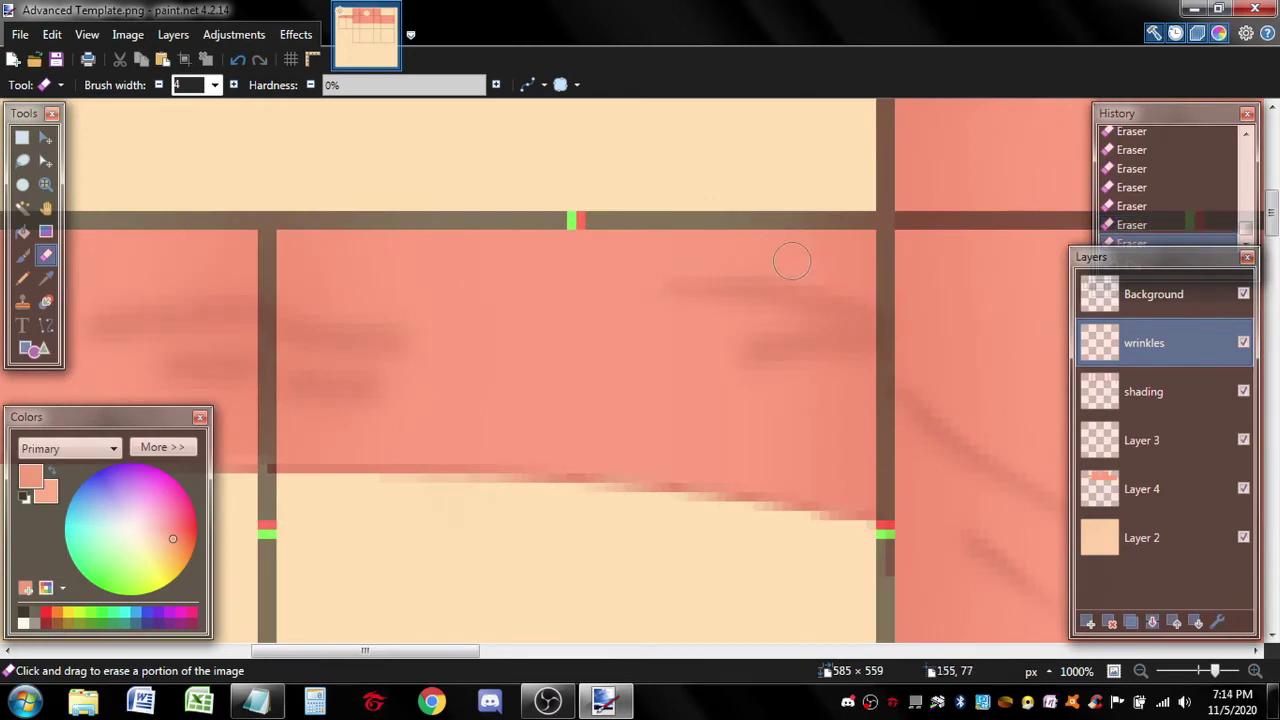
pyautogui.hotkey('ctrl', 'z')
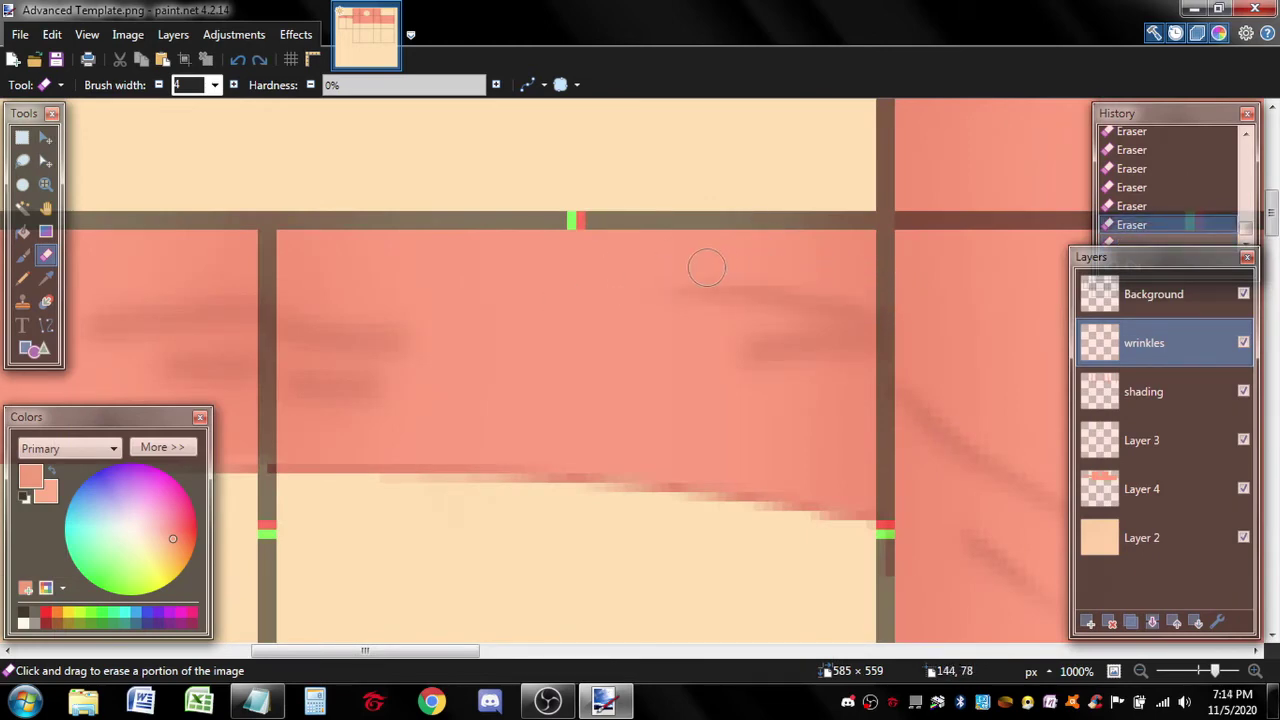
pyautogui.moveTo(707, 268); pyautogui.dragTo(763, 352)
# - Reduce the Eraser's brush width to 3 and thin the two wrinkles at the left end of the same short panel
pyautogui.press('[')
pyautogui.press('[')
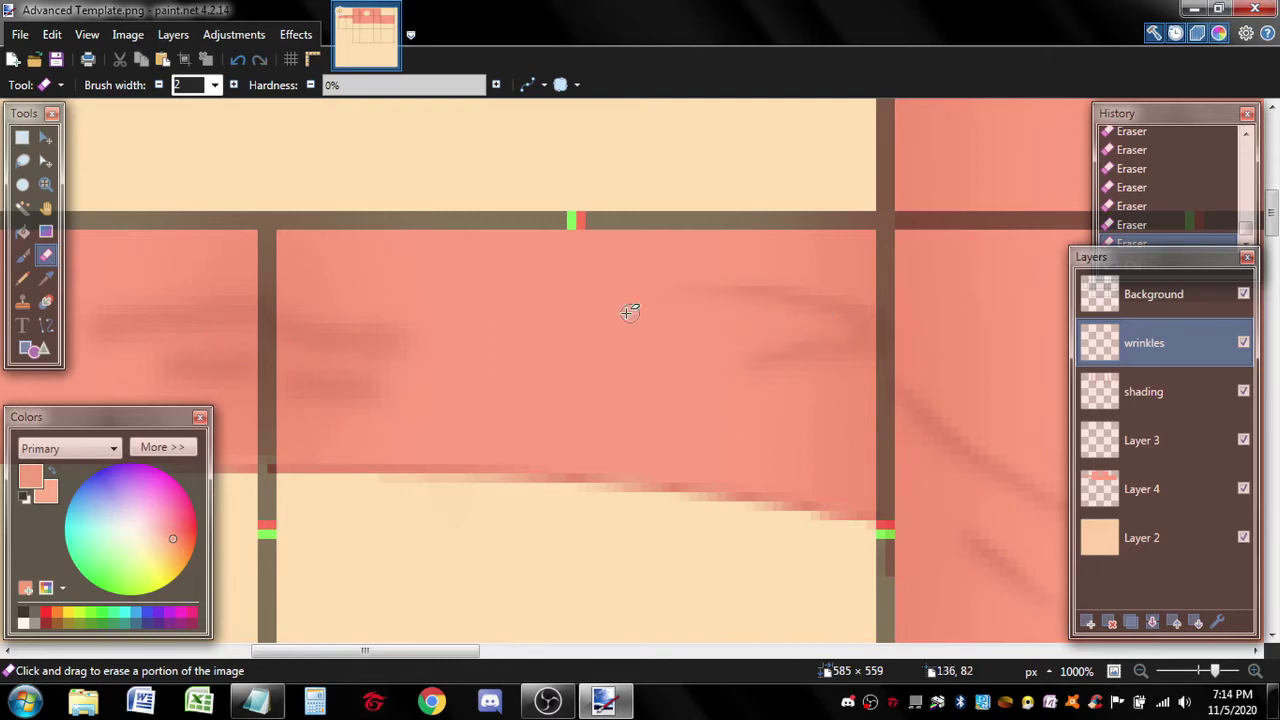
pyautogui.hscroll(-3, 655, 337)
pyautogui.moveTo(730, 310)
pyautogui.mouseDown()
pyautogui.moveTo(622, 301)
pyautogui.moveTo(711, 332)
pyautogui.moveTo(685, 310)
pyautogui.moveTo(623, 300)
pyautogui.mouseUp()
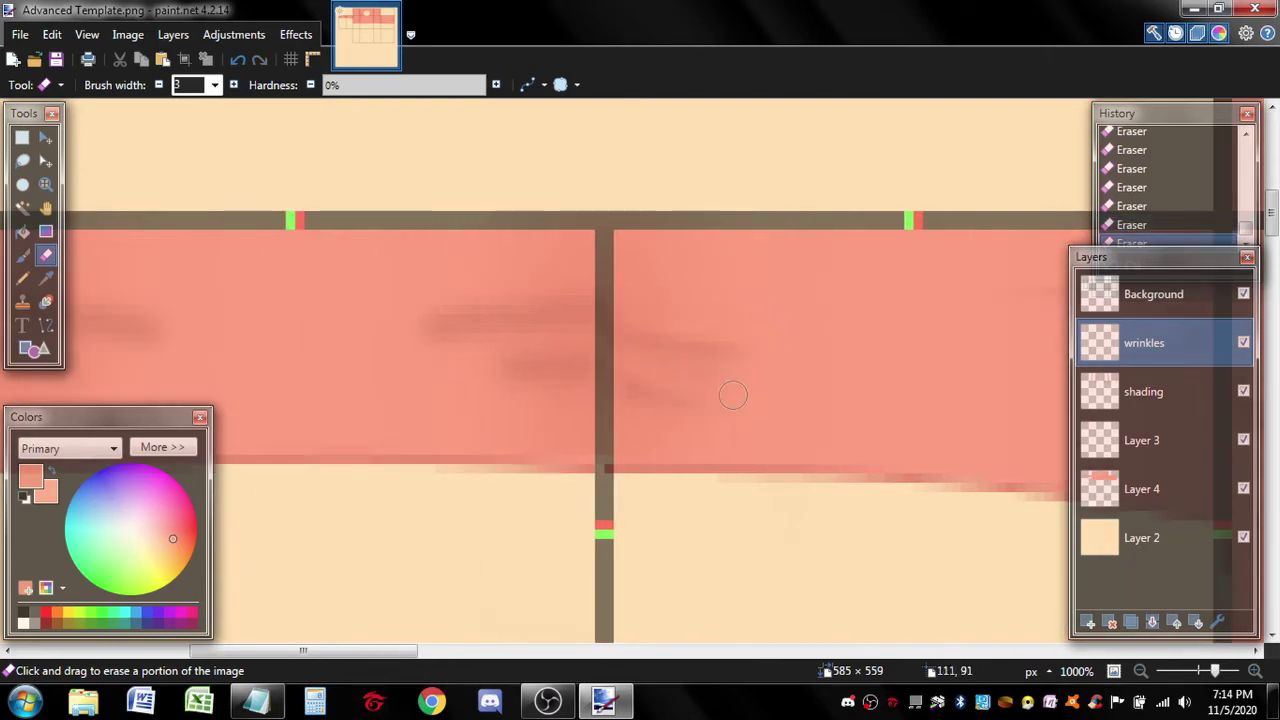
pyautogui.hotkey('ctrl', 'z')
pyautogui.hotkey('ctrl', 'z')
pyautogui.moveTo(710, 377)
pyautogui.mouseDown()
pyautogui.moveTo(702, 335)
pyautogui.moveTo(778, 355)
pyautogui.mouseUp()
# - Thin and taper the wrinkles at both ends of the leftmost short panel with the Eraser
pyautogui.hscroll(-3, 853, 355)
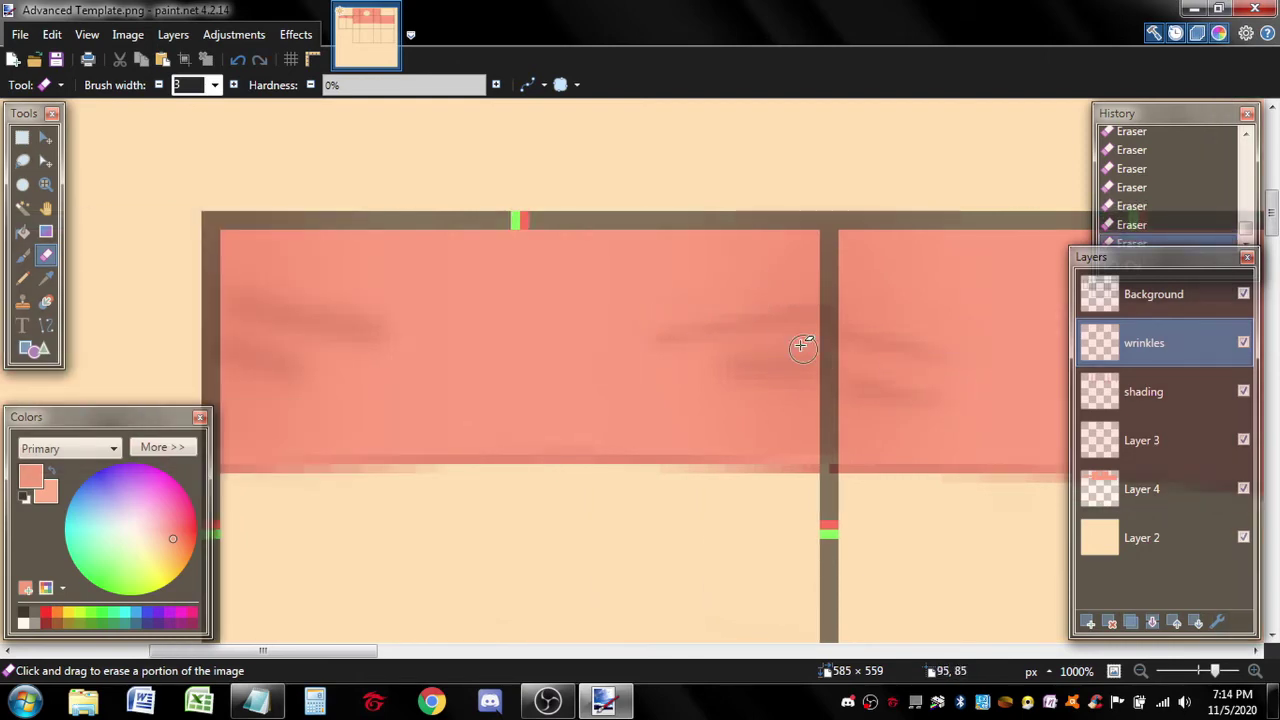
pyautogui.hscroll(-3, 538, 305)
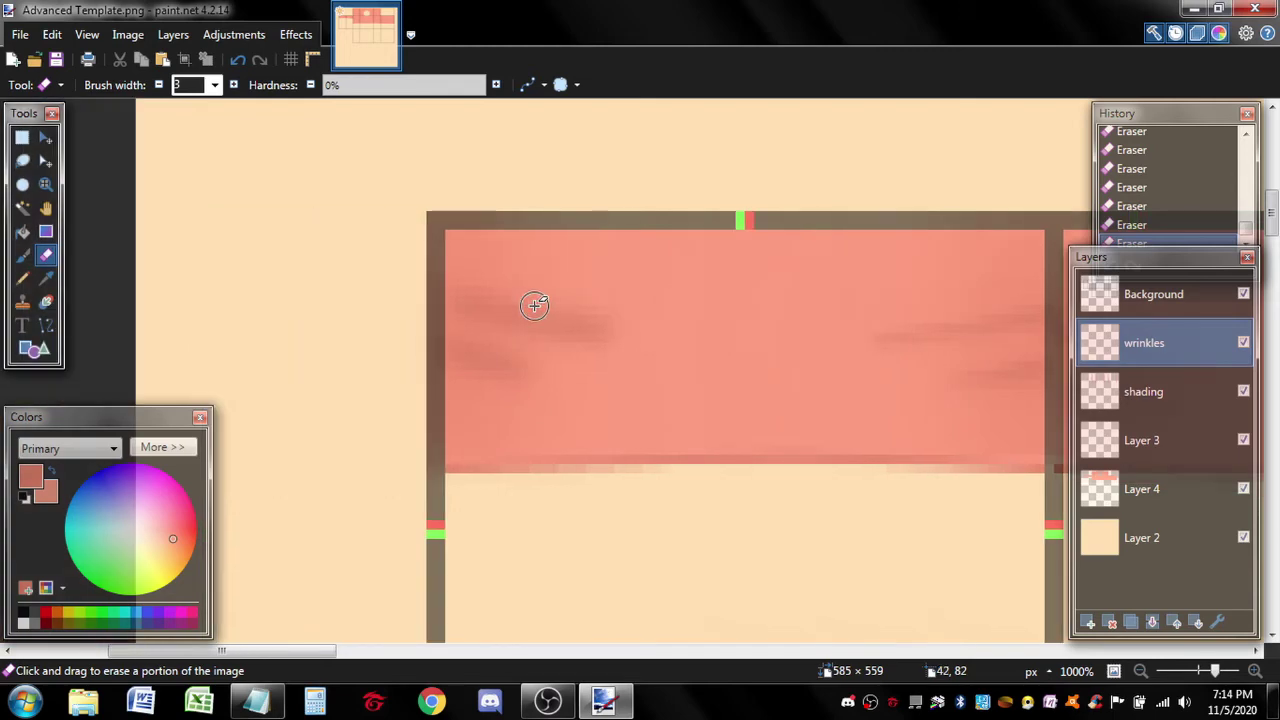
pyautogui.hotkey('ctrl', 'z')
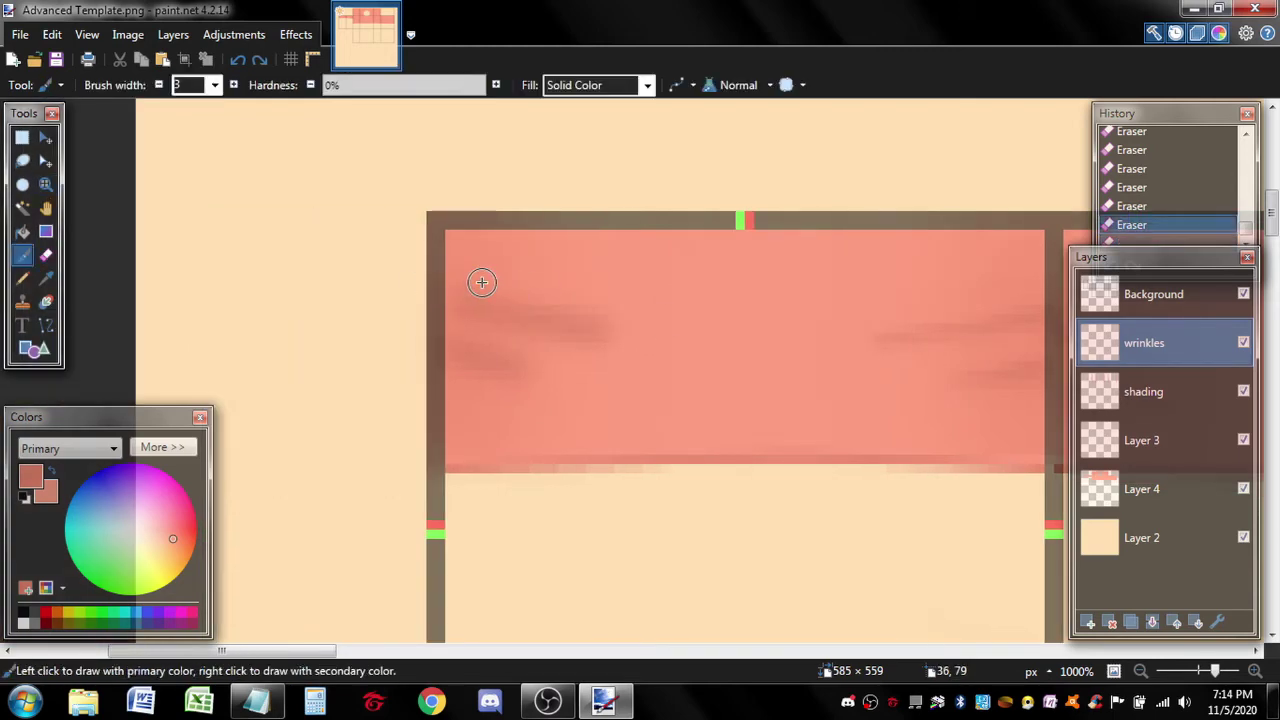
pyautogui.moveTo(494, 291); pyautogui.dragTo(466, 279)
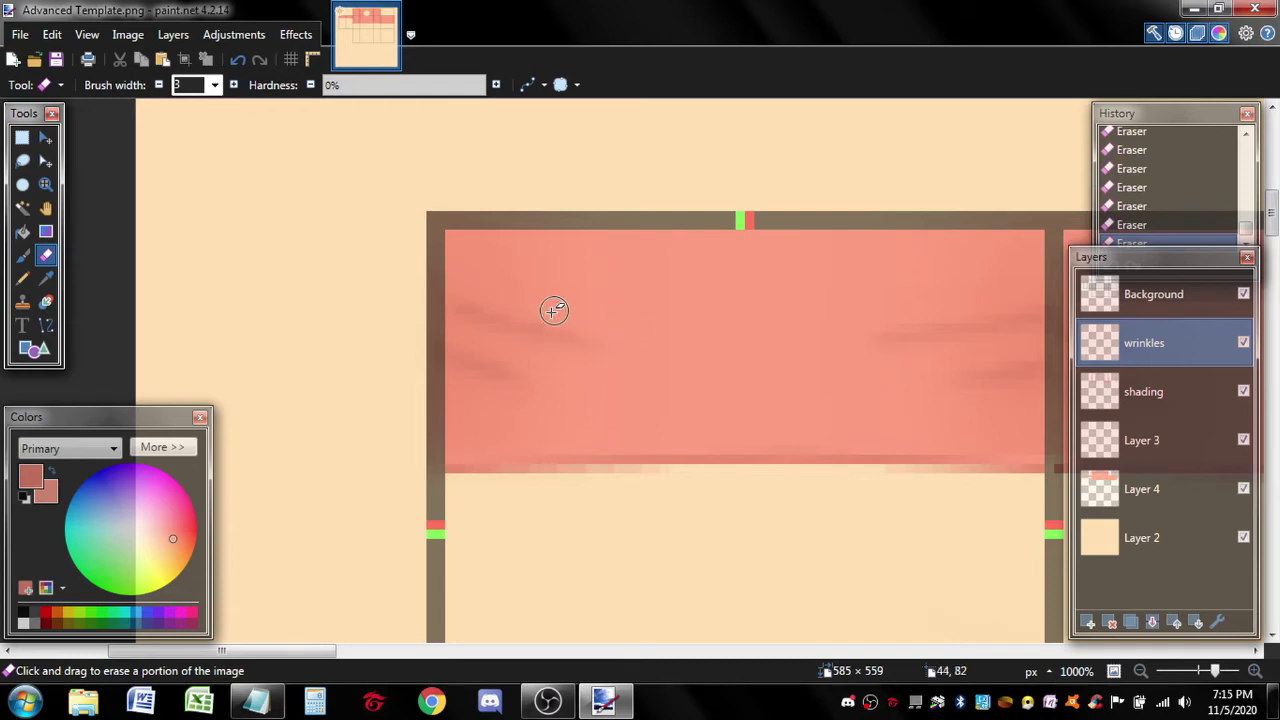
# - Lower the wrinkles layer's opacity to 167
pyautogui.scroll(-5, 757, 417)
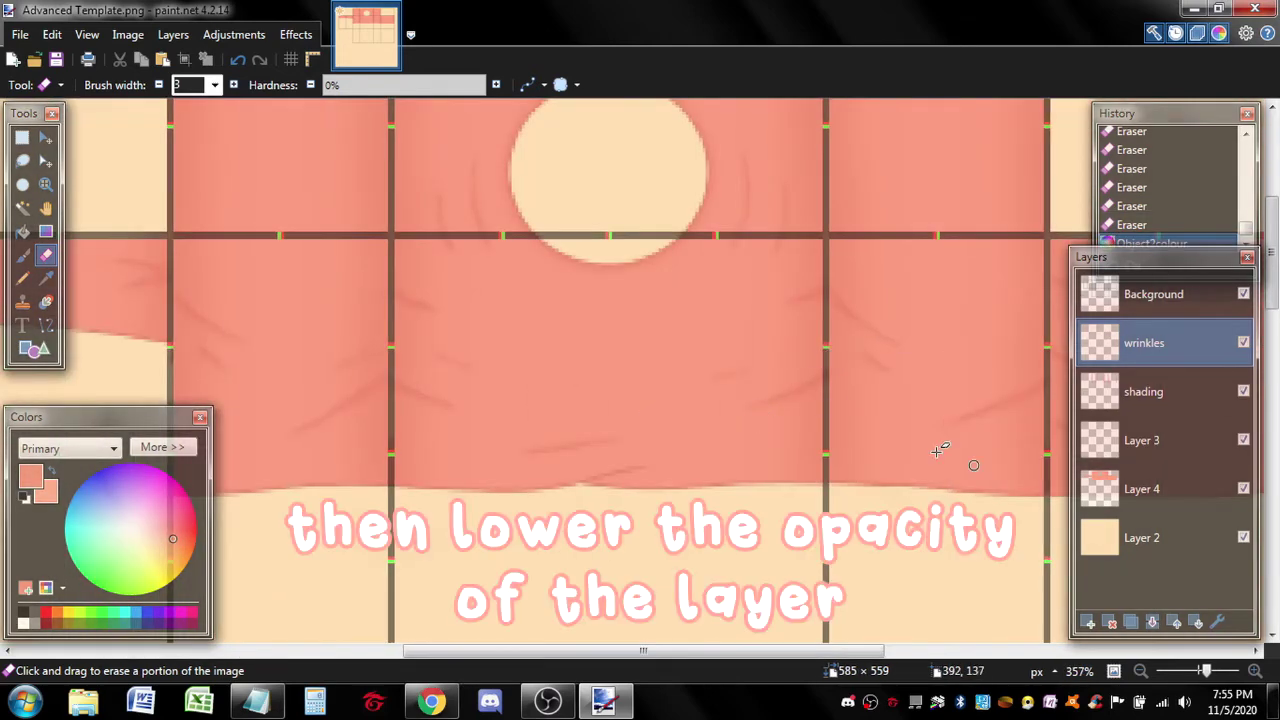
pyautogui.click(1217, 622)
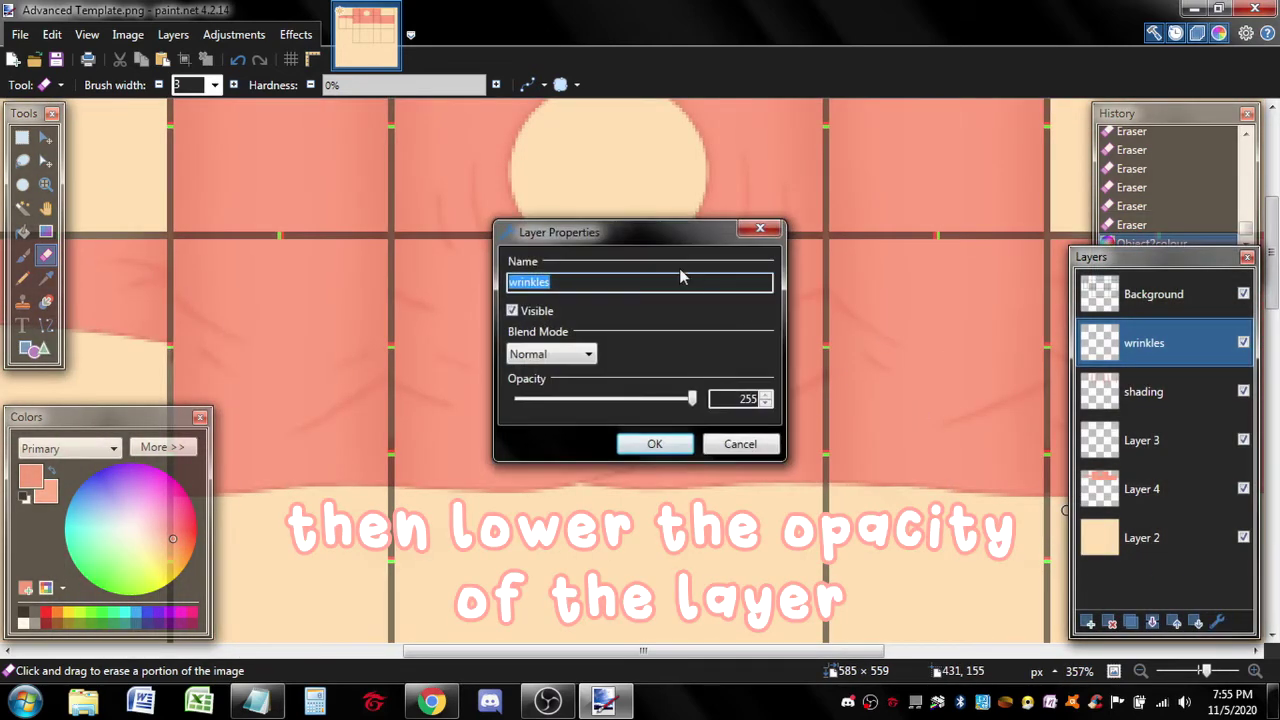
pyautogui.moveTo(650, 247); pyautogui.dragTo(903, 115)
pyautogui.moveTo(938, 263); pyautogui.dragTo(882, 261)
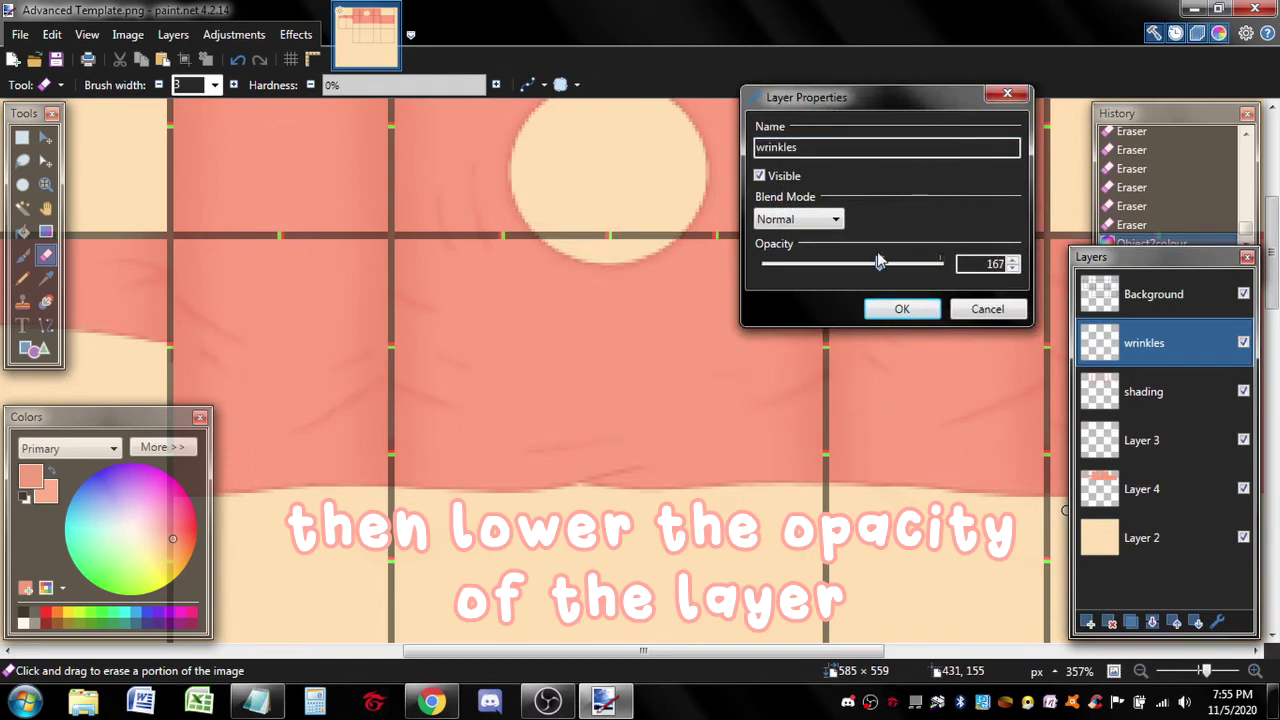
pyautogui.click(904, 309)
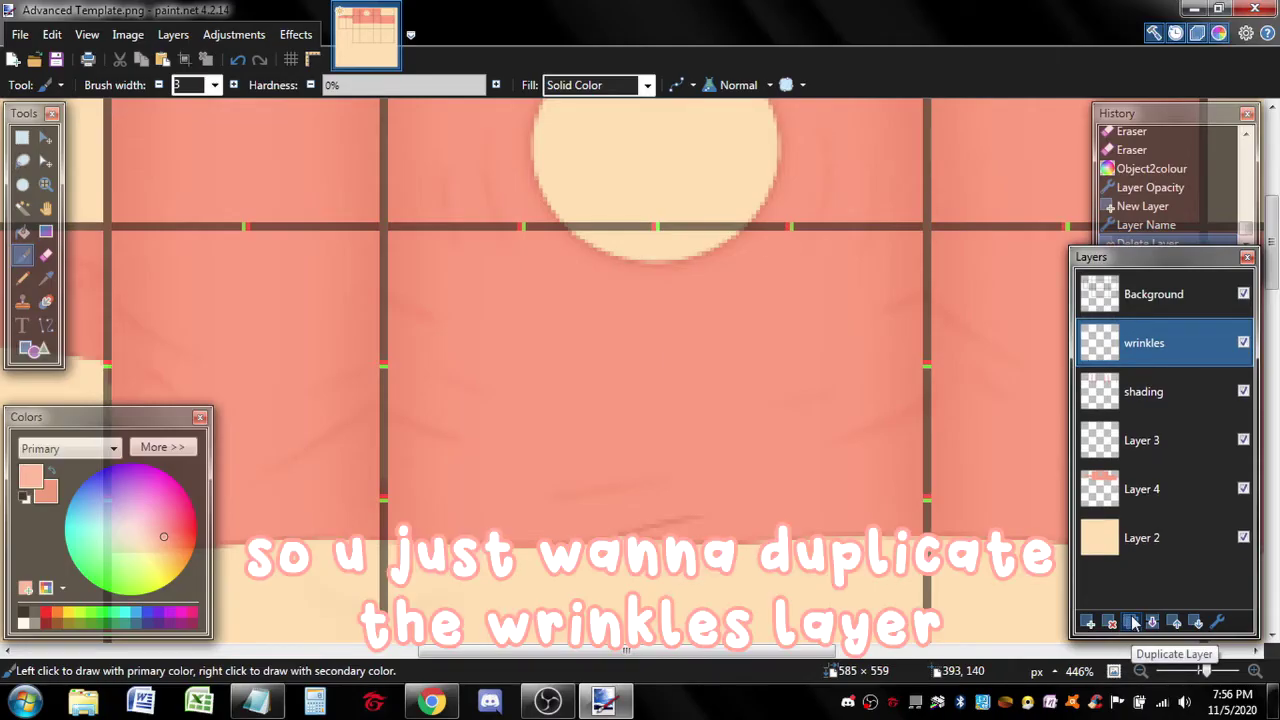
# - Duplicate the wrinkles layer and recolour the copy with Object to colour in a very light pink, about R 255, G 226, B 219
pyautogui.click(1133, 622)
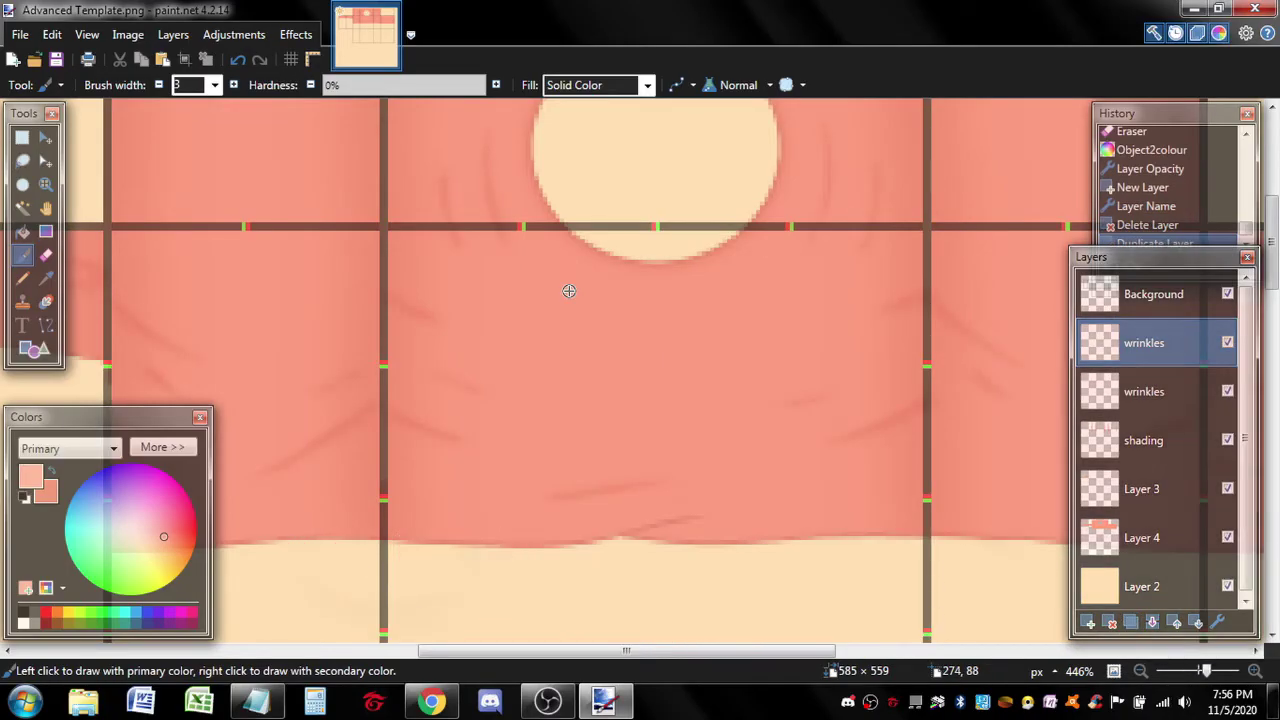
pyautogui.click(296, 34)
pyautogui.moveTo(320, 177)
pyautogui.click(543, 177)
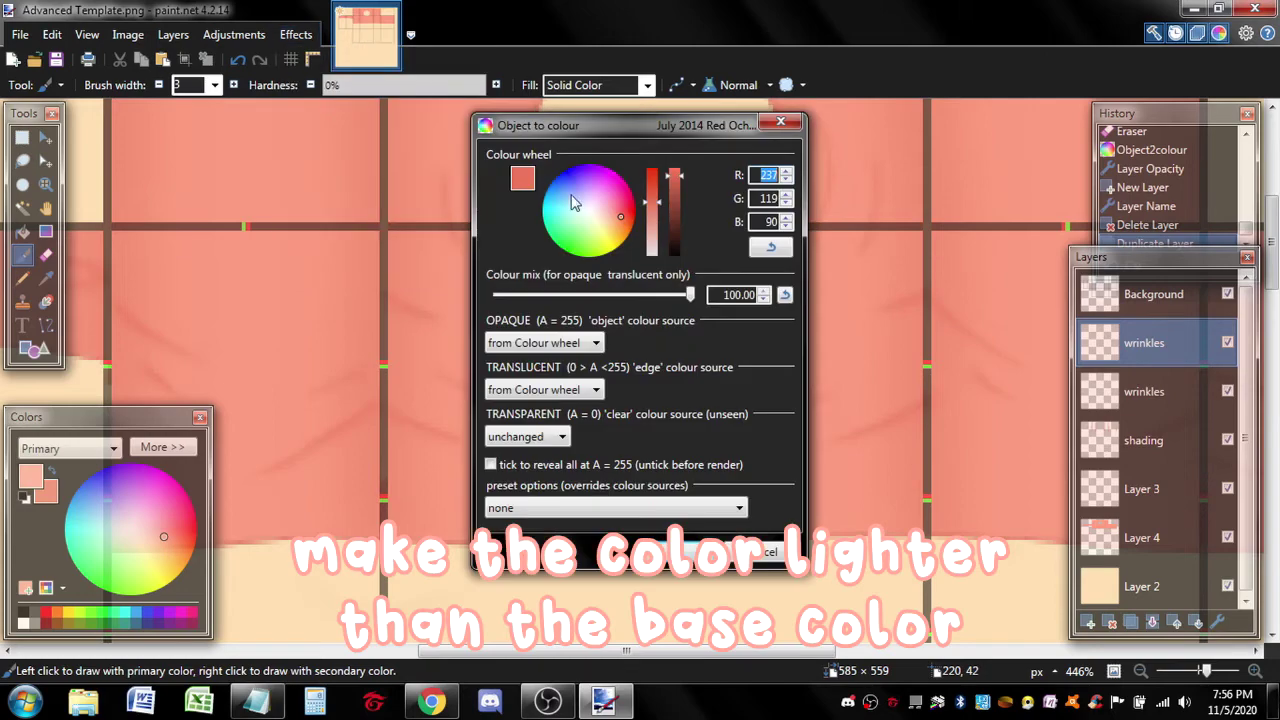
pyautogui.click(764, 250)
pyautogui.moveTo(657, 128); pyautogui.dragTo(982, 119)
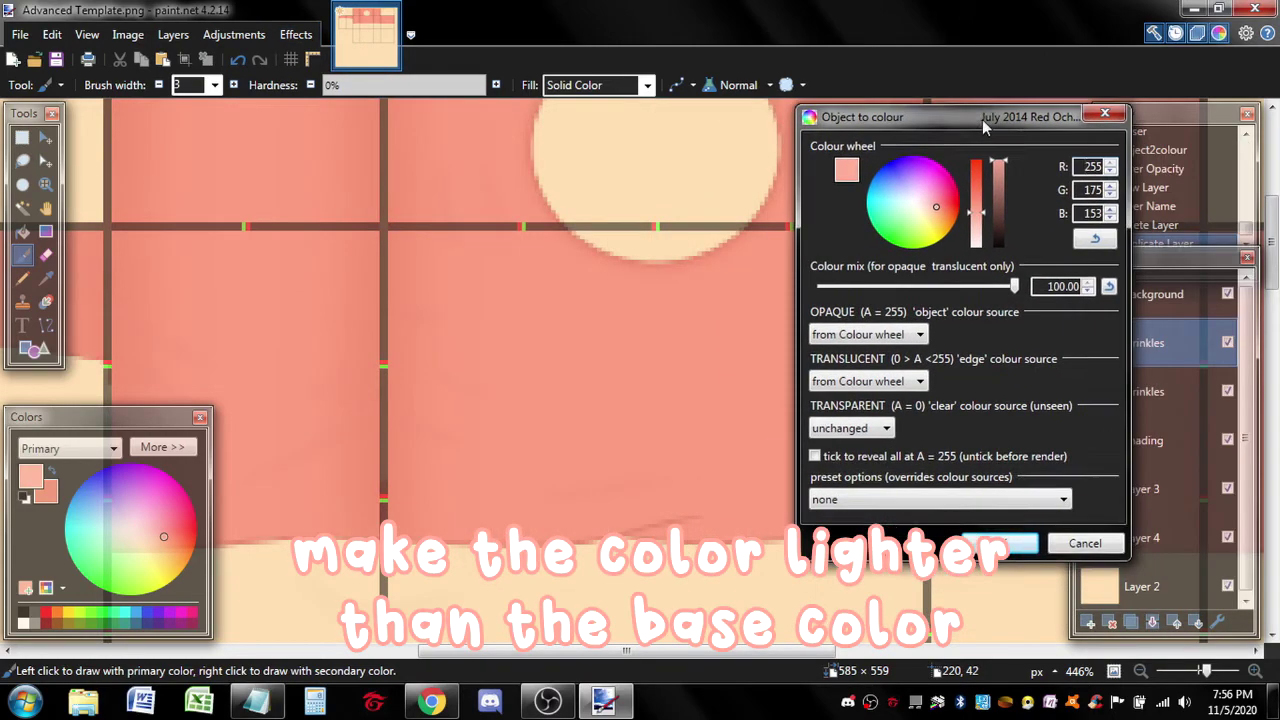
pyautogui.moveTo(983, 220); pyautogui.dragTo(991, 240)
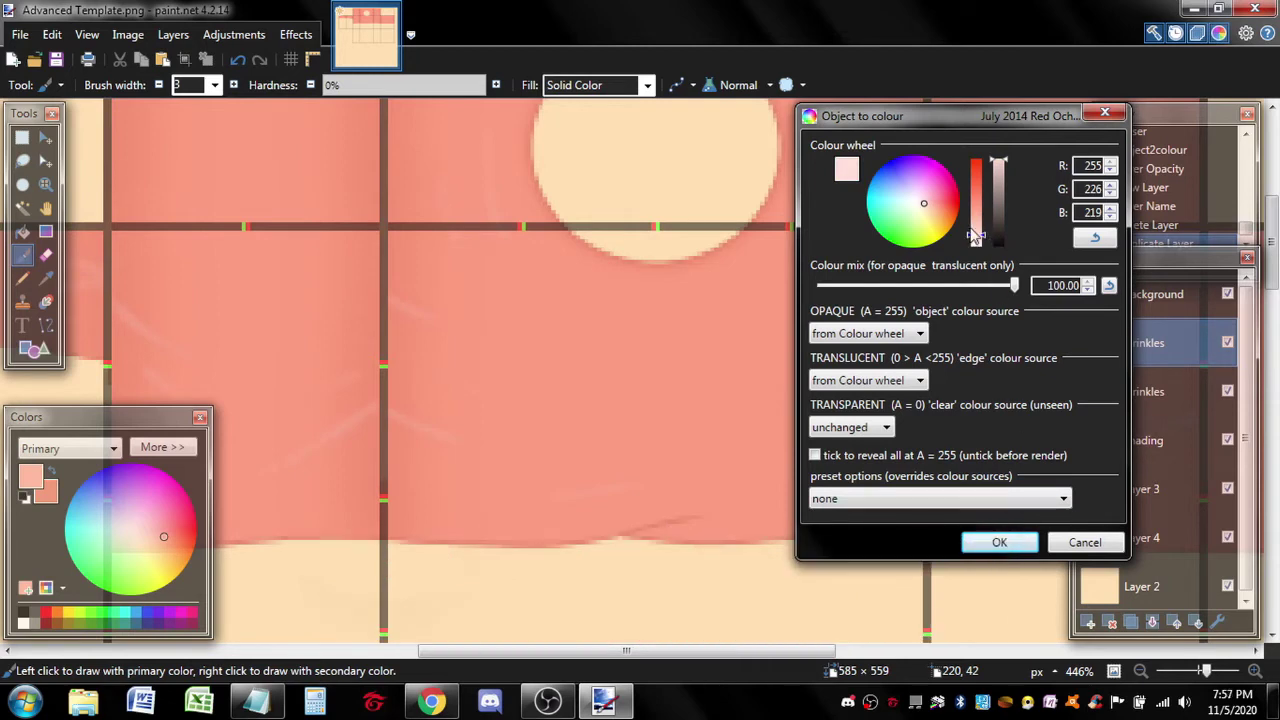
pyautogui.moveTo(974, 235); pyautogui.dragTo(987, 233)
pyautogui.click(999, 542)
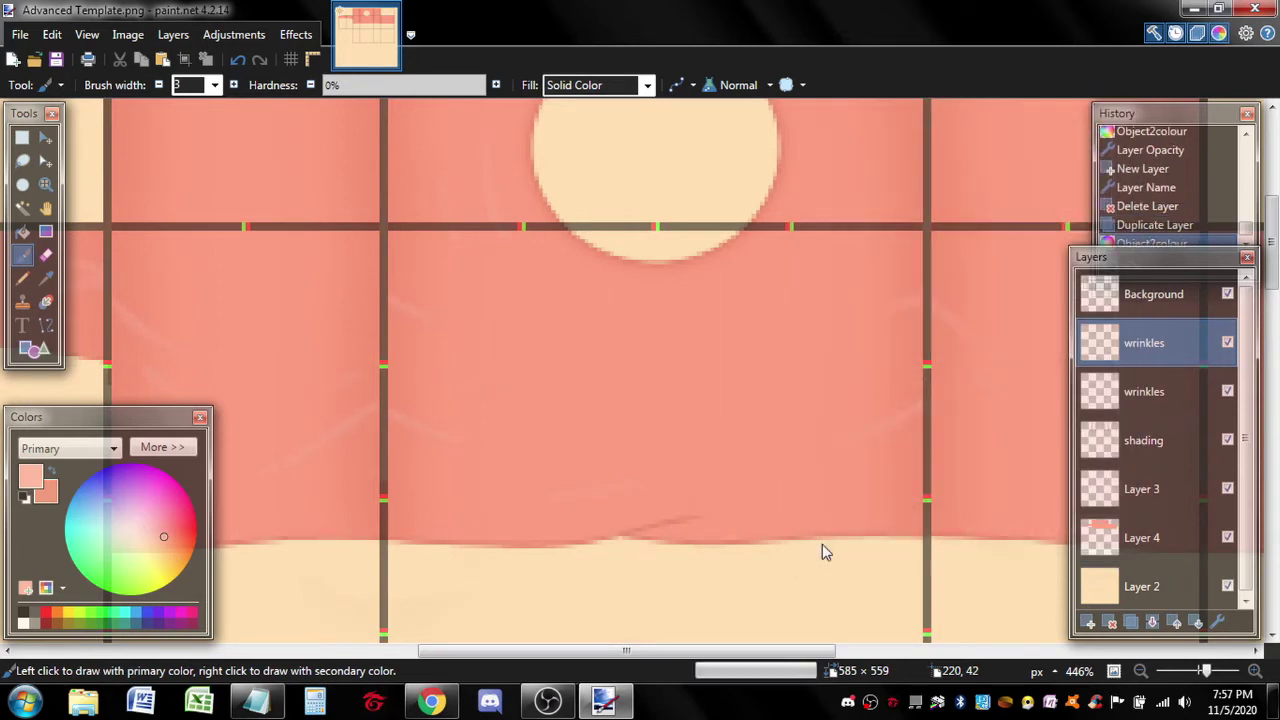
# - Select the whole light wrinkles copy and move it up 2 pixels
pyautogui.press('m')
pyautogui.hotkey('ctrl', 'a')
pyautogui.press('Up')
pyautogui.press('Up')
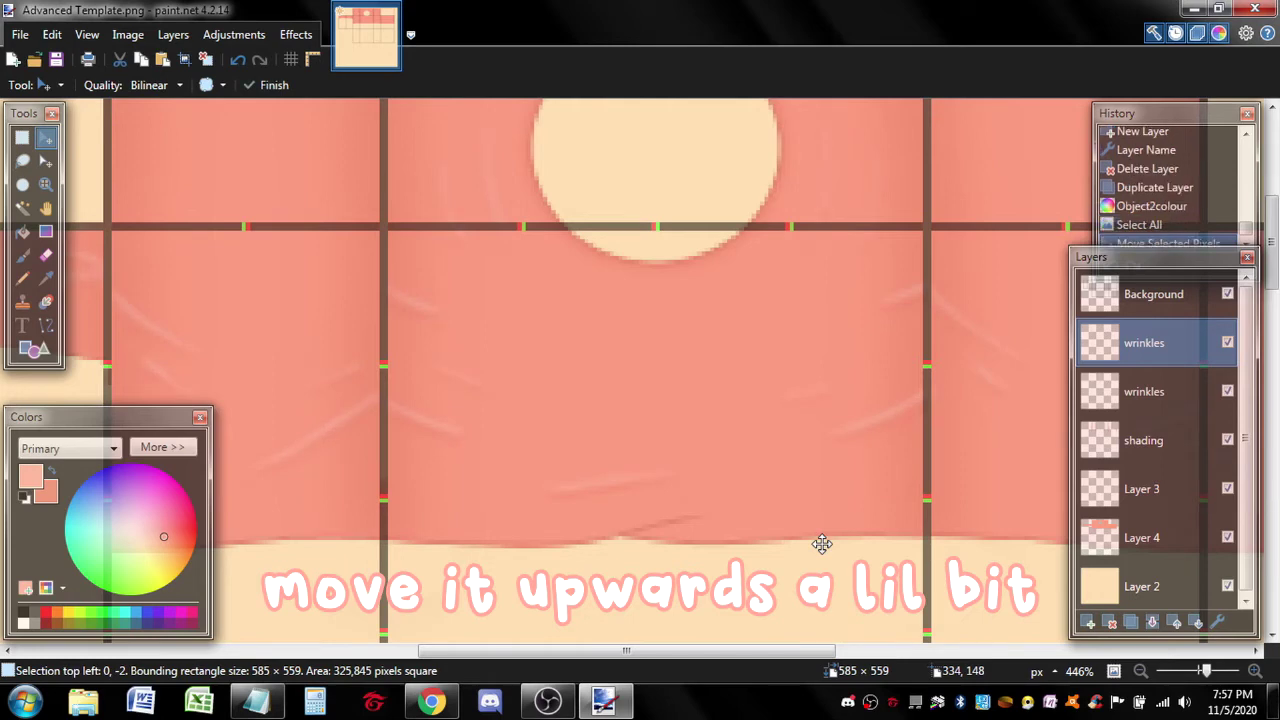
# - Deselect the light wrinkles copy, isolate the inner light wrinkle left of the neck hole and nudge it slightly
pyautogui.hotkey('ctrl', 'd')
pyautogui.scroll(3, 469, 283)
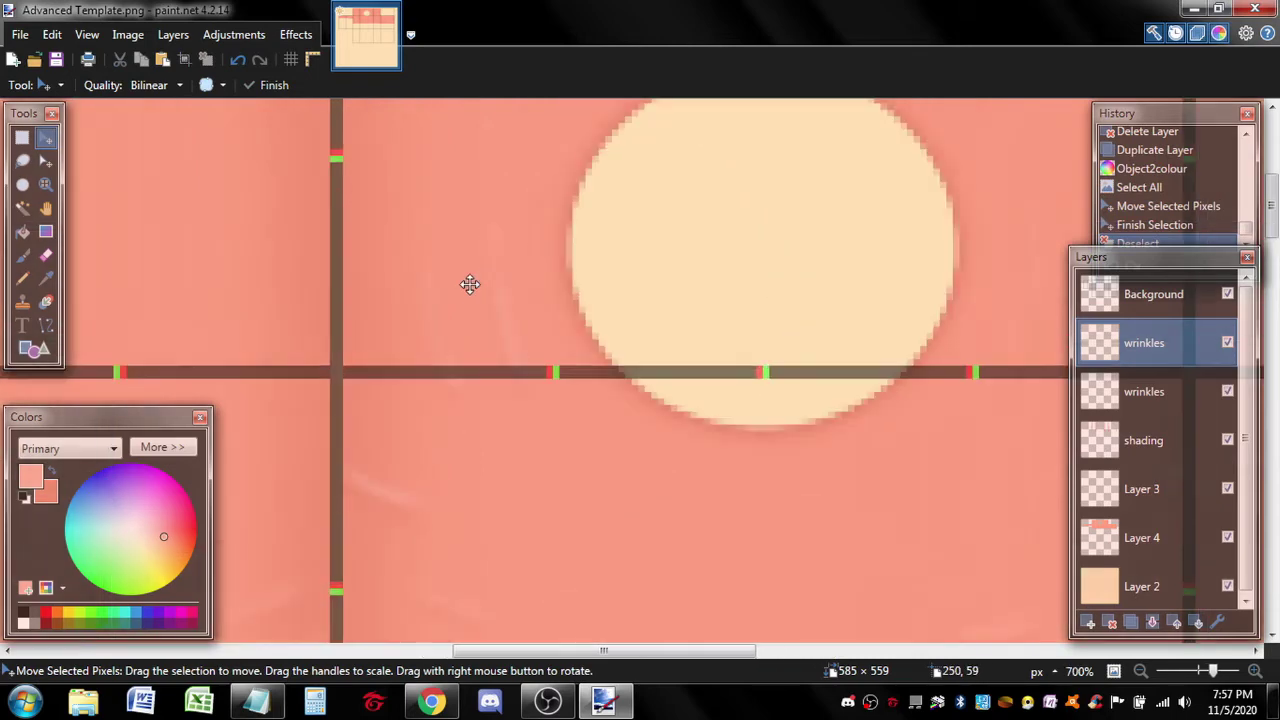
pyautogui.scroll(2, 476, 388)
pyautogui.press('s')
pyautogui.moveTo(460, 271); pyautogui.dragTo(589, 491)
pyautogui.moveTo(481, 295); pyautogui.dragTo(618, 522)
pyautogui.hotkey('ctrl', 'd')
pyautogui.press('s')
pyautogui.moveTo(506, 283)
pyautogui.mouseDown()
pyautogui.moveTo(495, 467)
pyautogui.moveTo(602, 347)
pyautogui.mouseUp()
pyautogui.press('m')
pyautogui.hotkey('ctrl', 'd')
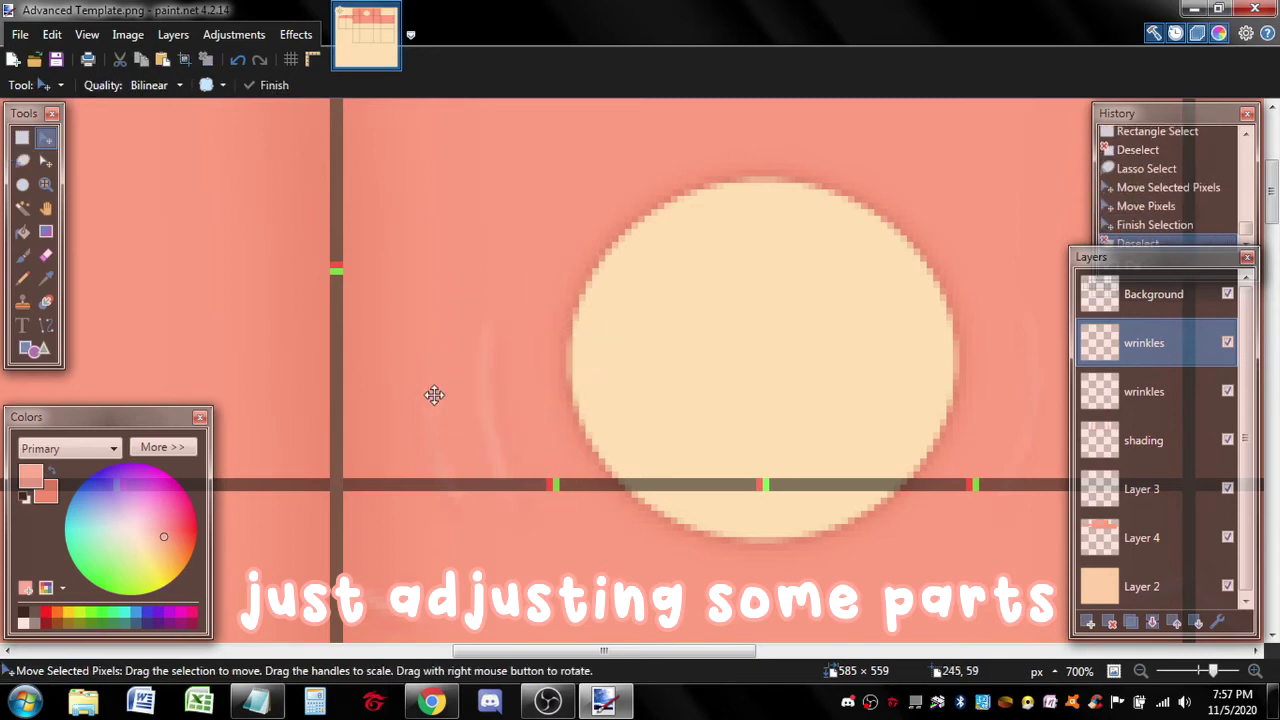
# - Isolate the outer light wrinkle left of the neck hole with the Lasso and nudge it slightly
pyautogui.press('s')
pyautogui.press('s')
pyautogui.moveTo(449, 383); pyautogui.dragTo(494, 539)
pyautogui.press('m')
pyautogui.hotkey('ctrl', 'd')
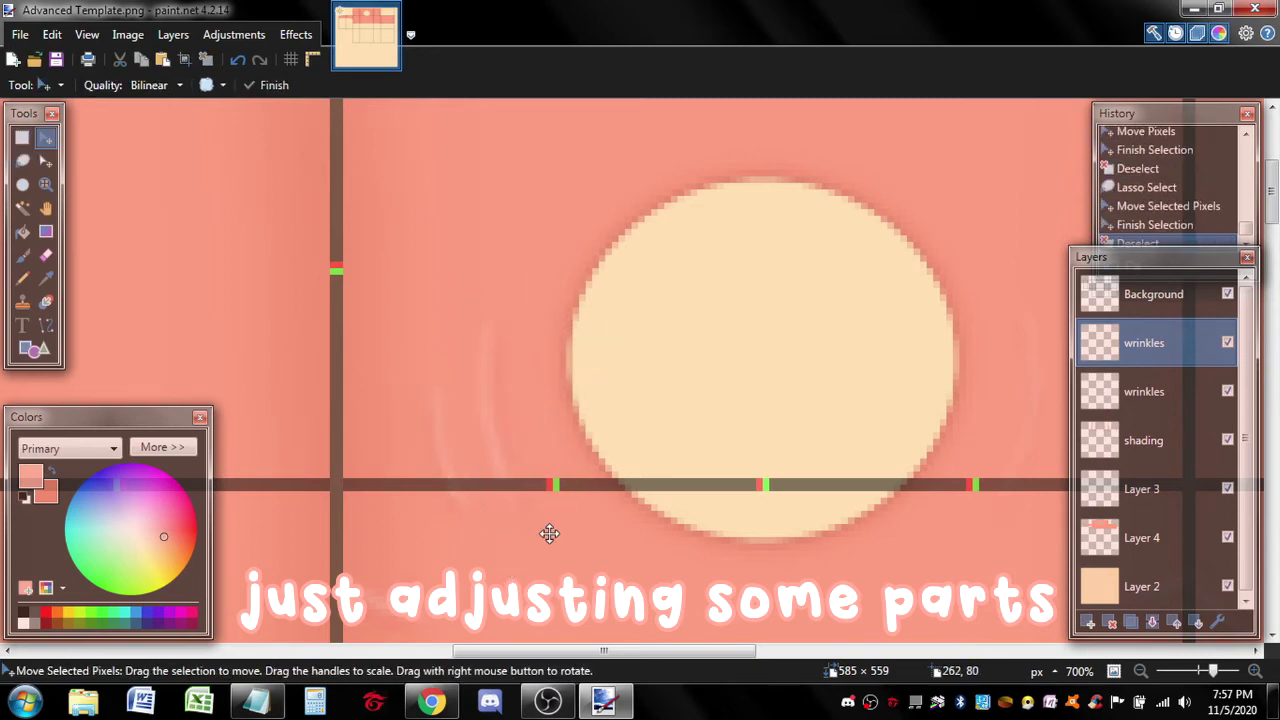
# - Isolate the light wrinkles right of the neck hole with the Lasso and nudge each one slightly
pyautogui.hscroll(4, 589, 177)
pyautogui.scroll(-1, 589, 177)
pyautogui.press('s')
pyautogui.moveTo(566, 200)
pyautogui.mouseDown()
pyautogui.moveTo(610, 300)
pyautogui.moveTo(590, 185)
pyautogui.moveTo(690, 345)
pyautogui.mouseUp()
pyautogui.press('m')
pyautogui.hotkey('ctrl', 'd')
pyautogui.press('s')
pyautogui.moveTo(655, 235)
pyautogui.mouseDown()
pyautogui.moveTo(617, 400)
pyautogui.moveTo(686, 371)
pyautogui.mouseUp()
pyautogui.press('m')
pyautogui.hotkey('ctrl', 'd')
# - Try to nudge the short faint light wrinkle near the right side of the front panel downward
pyautogui.scroll(-3, 670, 320)
pyautogui.hscroll(-1, 654, 266)
pyautogui.press('s')
pyautogui.moveTo(650, 272)
pyautogui.mouseDown()
pyautogui.moveTo(713, 302)
pyautogui.moveTo(602, 338)
pyautogui.moveTo(752, 268)
pyautogui.mouseUp()
pyautogui.press('s')
pyautogui.press('s')
pyautogui.press('s')
pyautogui.press('s')
pyautogui.press('s')
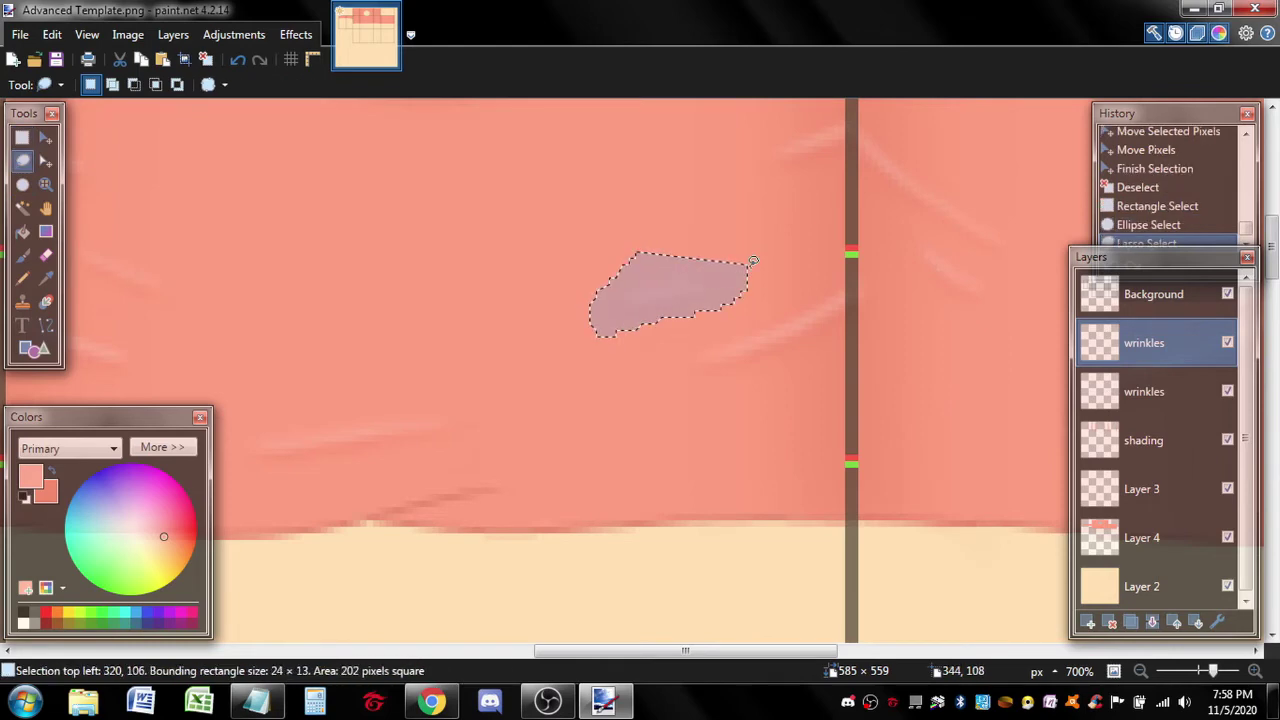
pyautogui.press('m')
pyautogui.press('Down')
pyautogui.hotkey('ctrl', 'd')
pyautogui.hotkey('ctrl', 'z')
pyautogui.hotkey('ctrl', 'z')
pyautogui.hotkey('ctrl', 'z')
pyautogui.hotkey('ctrl', 'z')
pyautogui.hotkey('ctrl', 'd')
# - Select the short faint light wrinkle near the left side of the front panel and move it down 3 pixels
pyautogui.hscroll(-4, 749, 266)
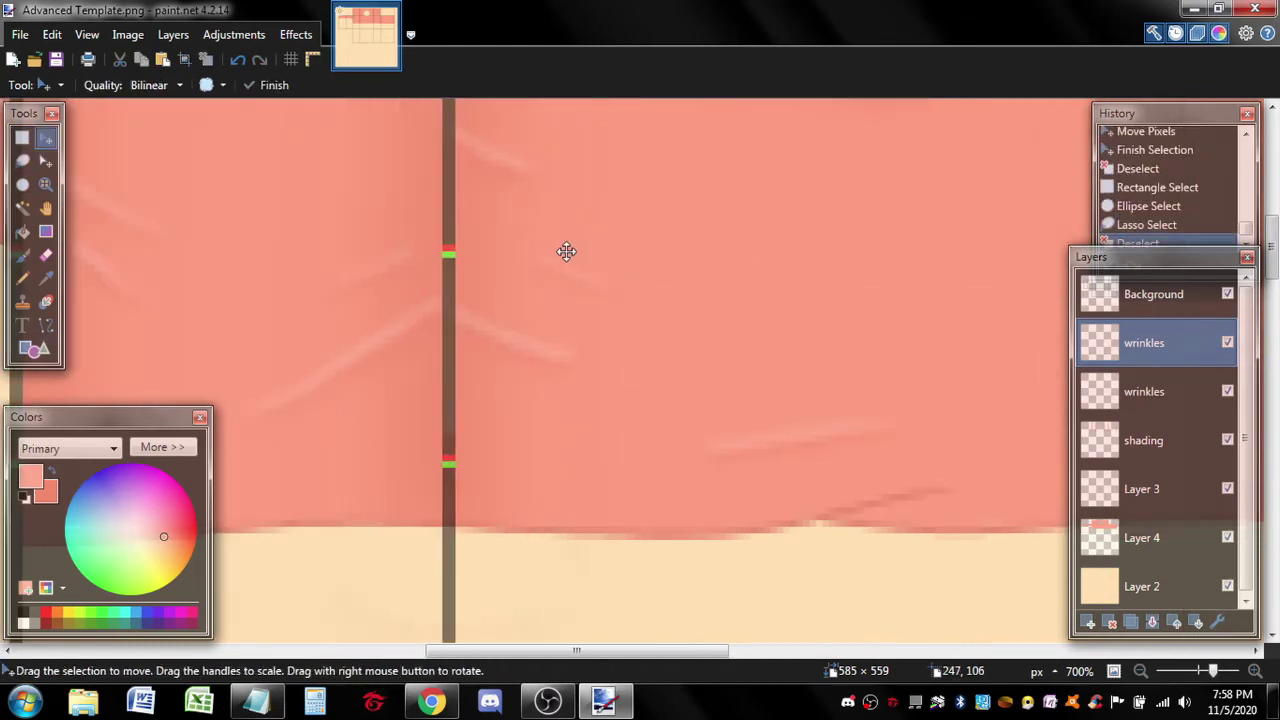
pyautogui.press('s')
pyautogui.moveTo(528, 229); pyautogui.dragTo(638, 306)
pyautogui.press('m')
pyautogui.press('Down')
pyautogui.press('Down')
pyautogui.press('Down')
pyautogui.hotkey('ctrl', 'd')
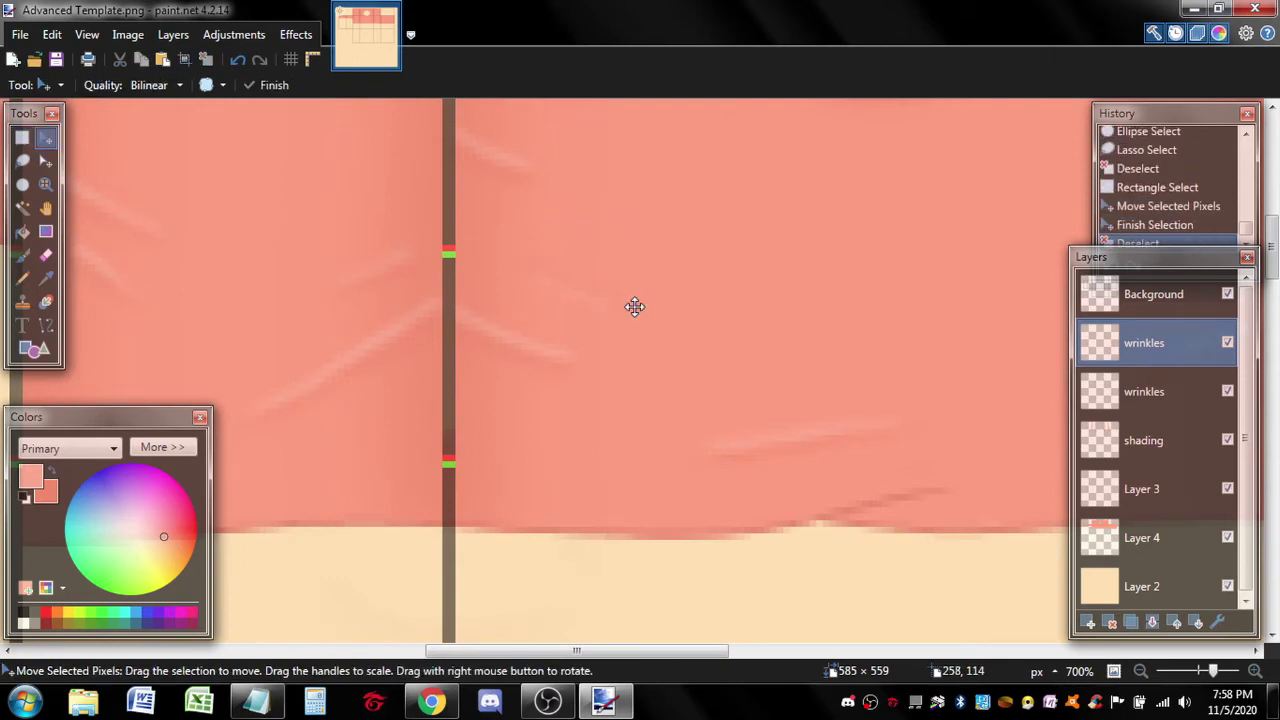
# - Try to nudge the longer light wrinkle that starts at the front panel's left edge
pyautogui.scroll(-2, 635, 307)
pyautogui.scroll(3, 596, 367)
pyautogui.press('s')
pyautogui.press('s')
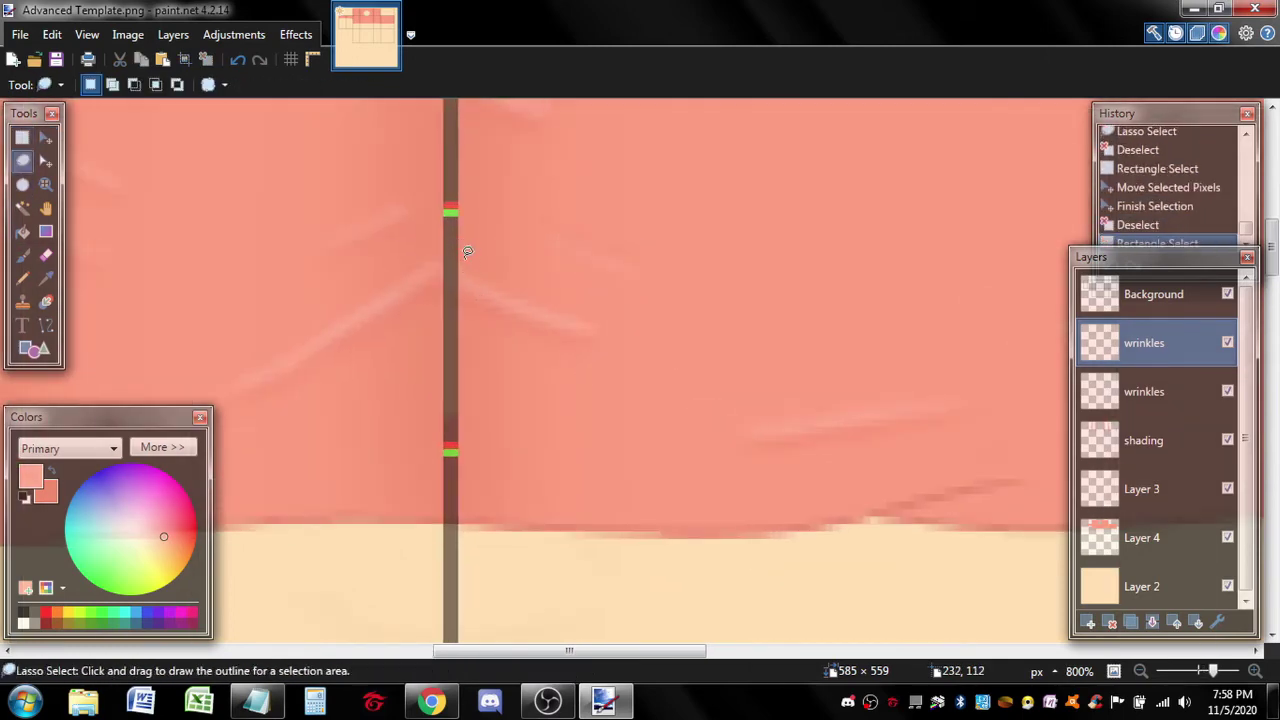
pyautogui.moveTo(455, 255)
pyautogui.mouseDown()
pyautogui.moveTo(526, 385)
pyautogui.moveTo(634, 326)
pyautogui.mouseUp()
pyautogui.press('m')
pyautogui.hotkey('ctrl', 'z')
pyautogui.hotkey('ctrl', 'y')
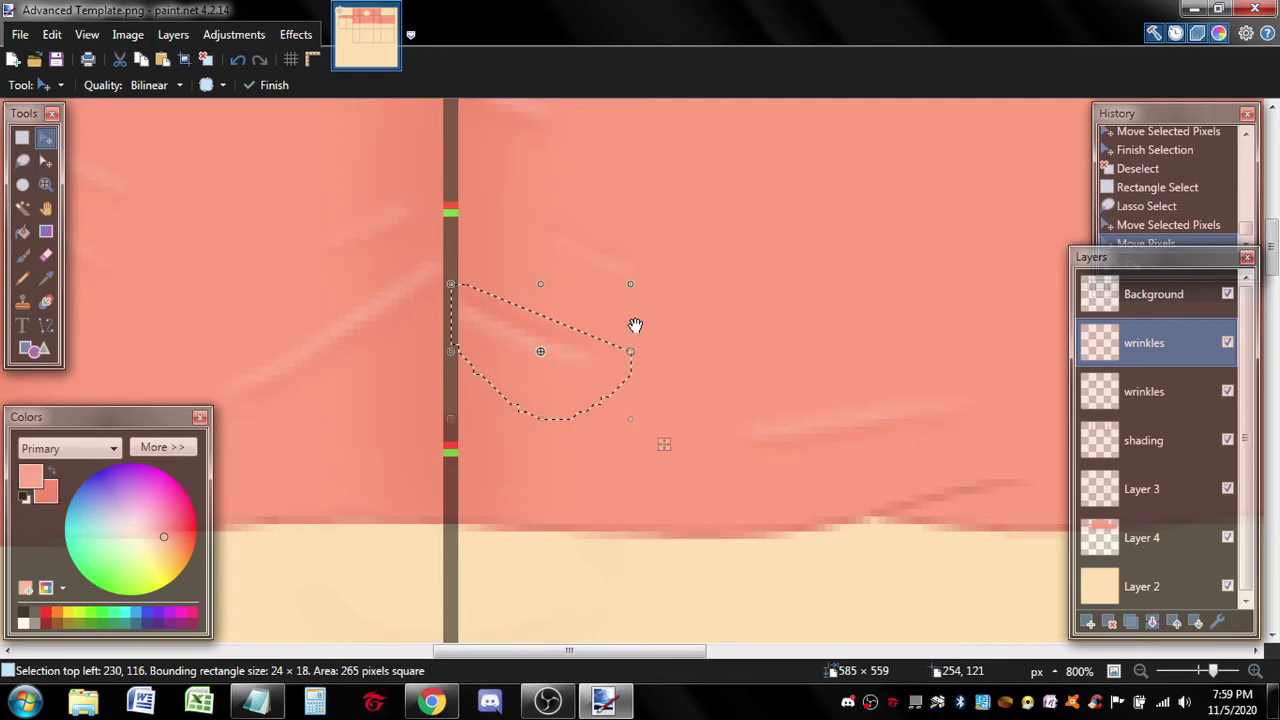
pyautogui.hotkey('ctrl', 'z')
# - Lower the opacity of the light wrinkles copy
pyautogui.scroll(-4, 635, 325)
pyautogui.hscroll(-2, 430, 222)
pyautogui.hscroll(8, 445, 218)
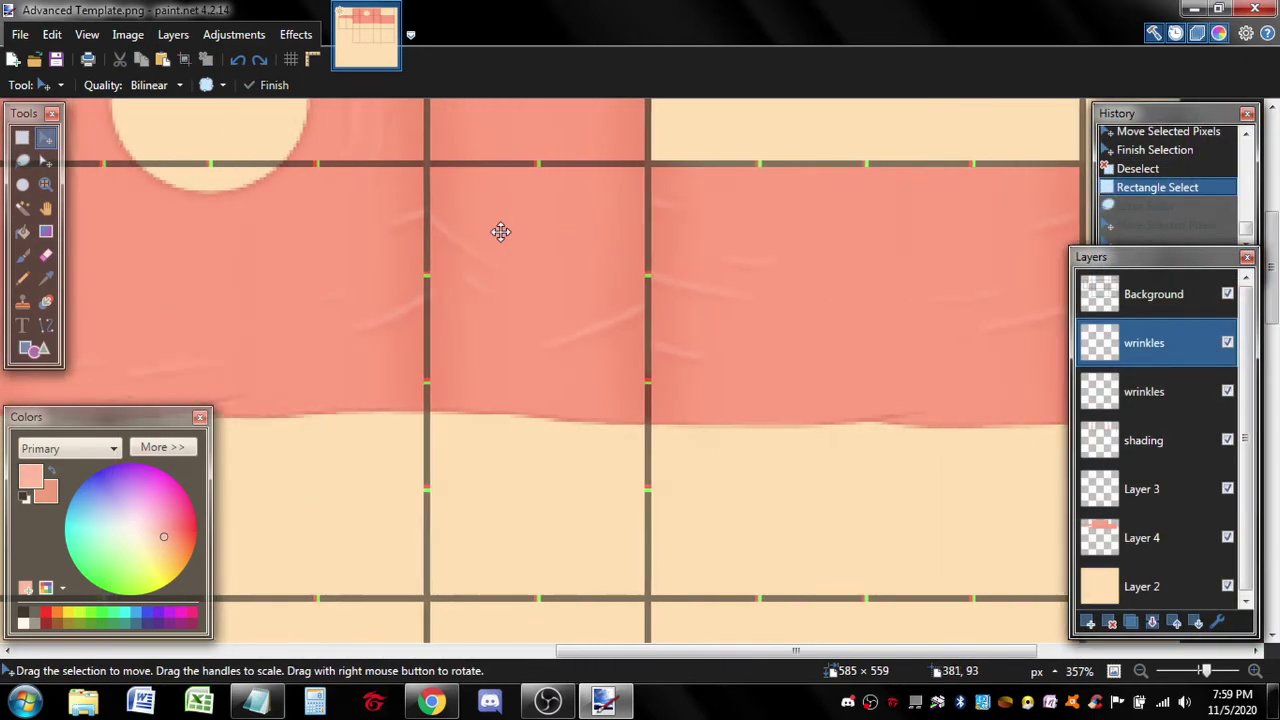
pyautogui.hscroll(-5, 480, 227)
pyautogui.scroll(1, 480, 227)
pyautogui.click(1217, 622)
pyautogui.moveTo(621, 232); pyautogui.dragTo(855, 85)
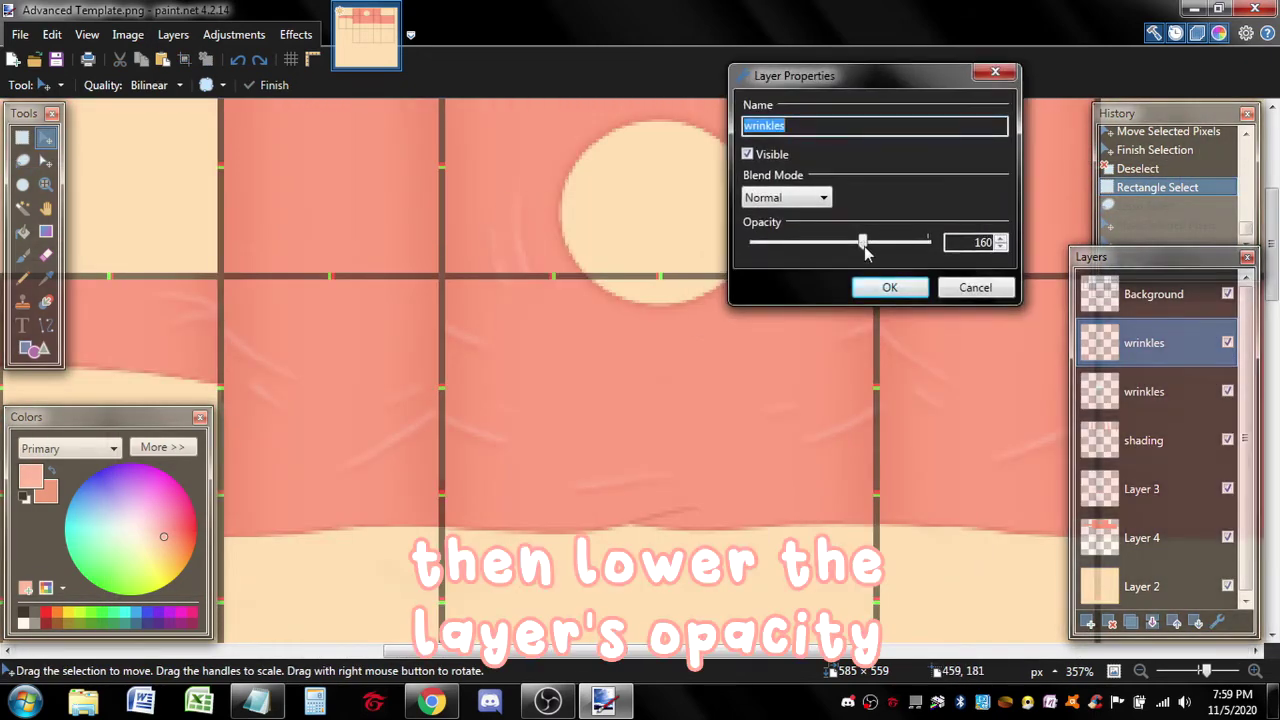
pyautogui.moveTo(864, 246); pyautogui.dragTo(829, 242)
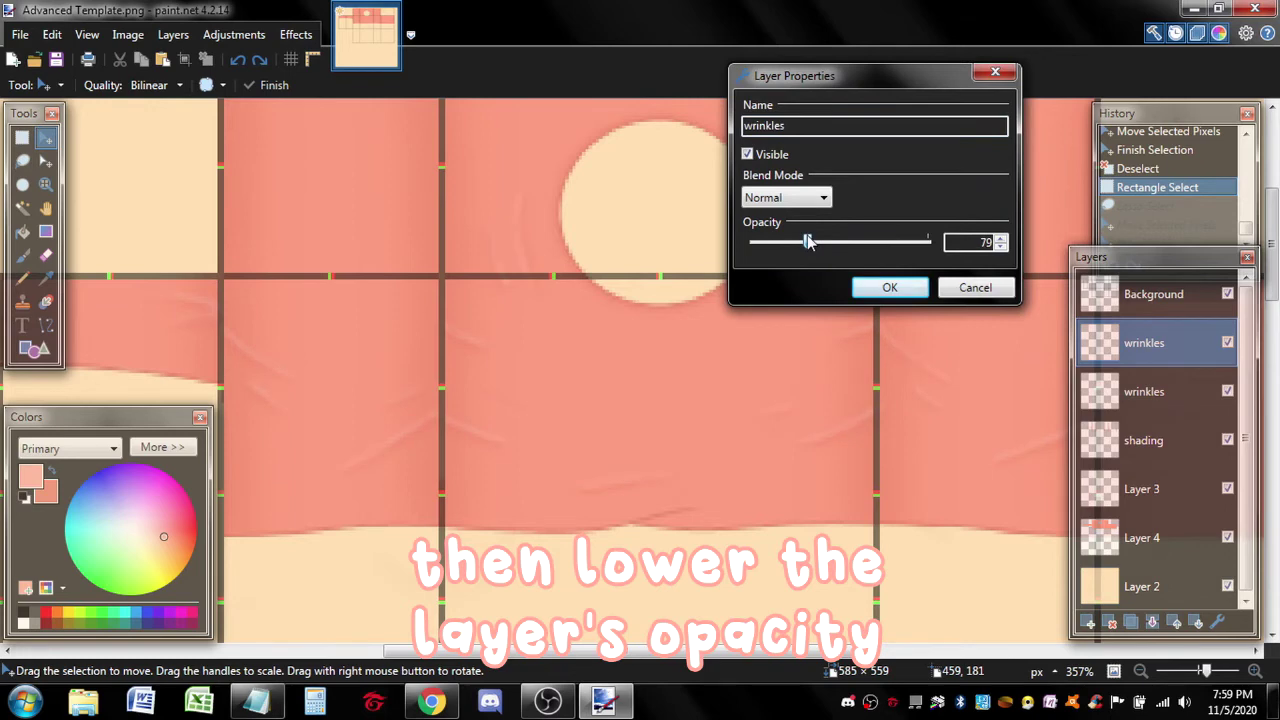
pyautogui.click(890, 287)
# - Lower the opacity of the original dark wrinkles layer slightly below 160
pyautogui.click(1144, 391)
pyautogui.click(1217, 622)
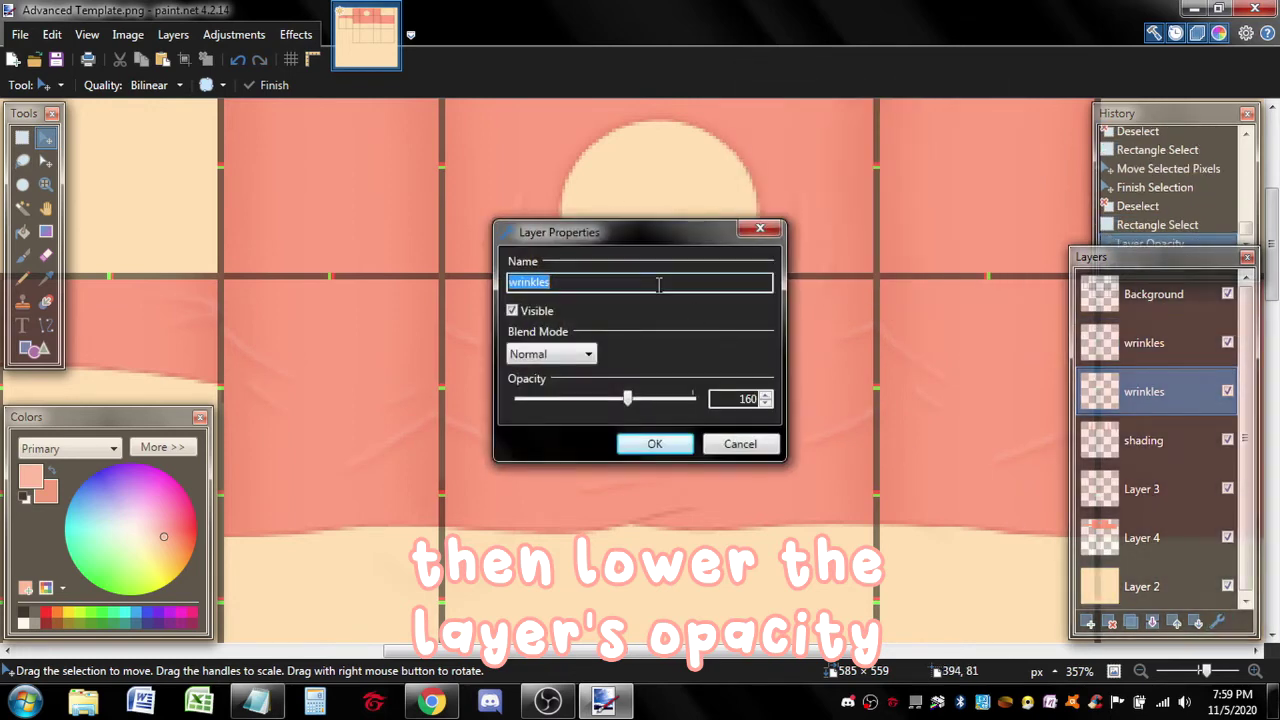
pyautogui.moveTo(656, 232); pyautogui.dragTo(735, 108)
pyautogui.moveTo(706, 275); pyautogui.dragTo(680, 275)
pyautogui.click(733, 320)
# - Set the opacity of the light wrinkles copy to 57
pyautogui.click(1144, 343)
pyautogui.click(1217, 622)
pyautogui.moveTo(660, 222); pyautogui.dragTo(622, 235)
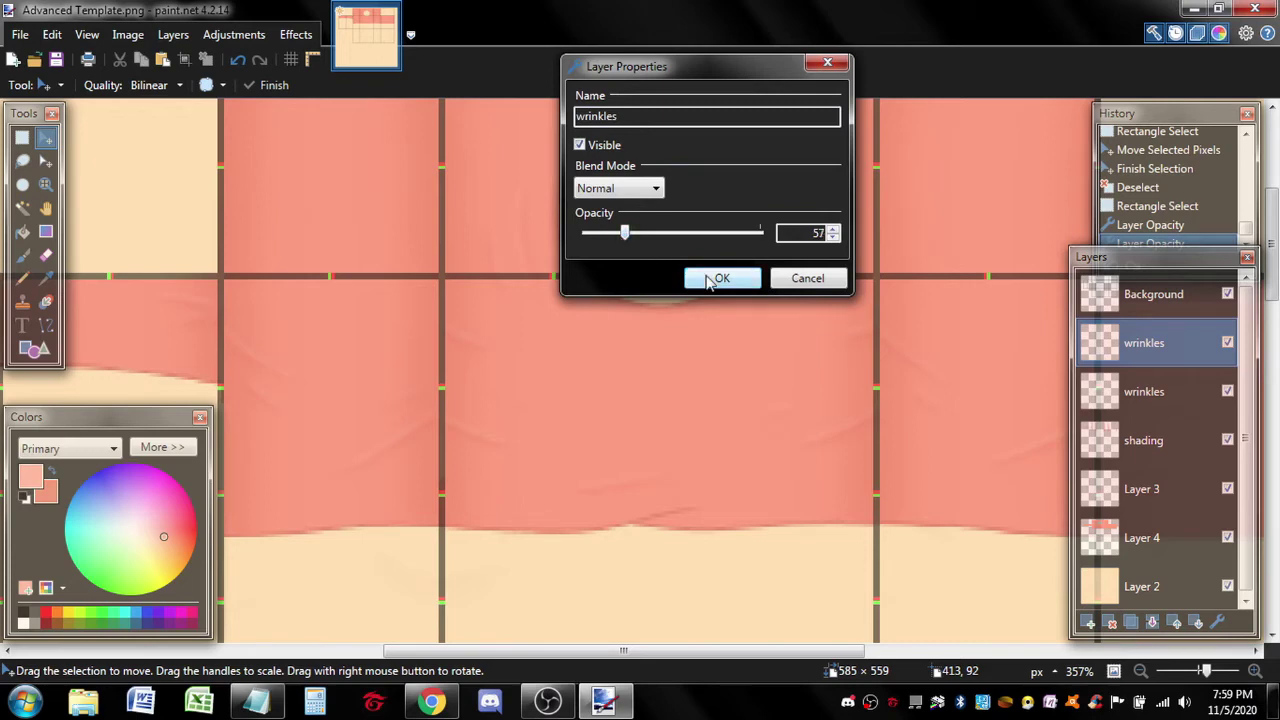
pyautogui.click(737, 283)
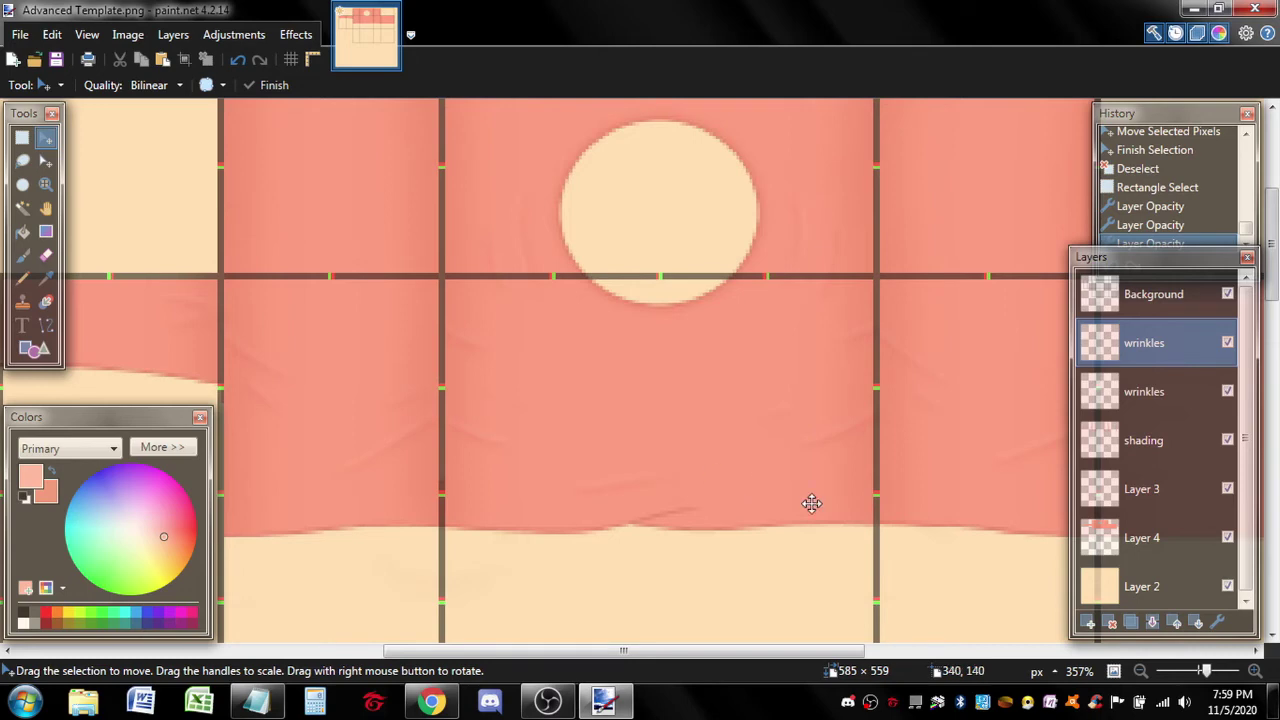
# - Raise the shading layer's opacity to 236
pyautogui.click(1150, 440)
pyautogui.press('F4')
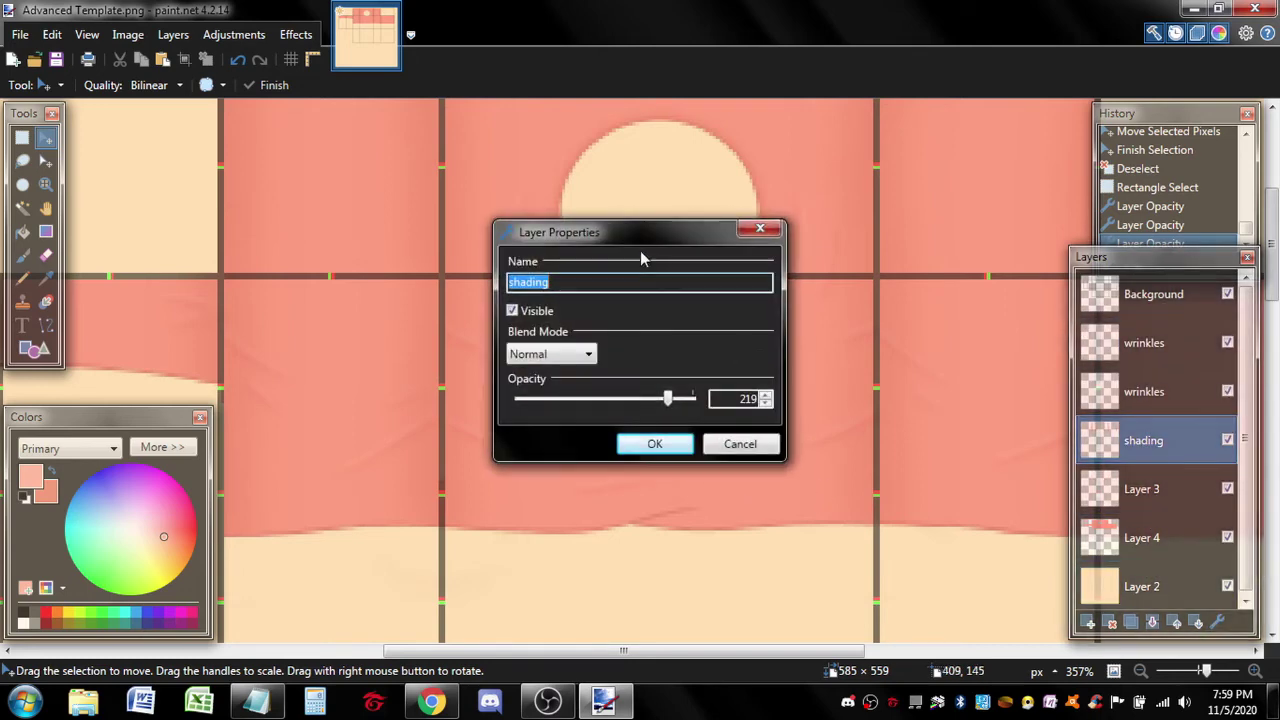
pyautogui.moveTo(640, 216); pyautogui.dragTo(602, 82)
pyautogui.moveTo(630, 248); pyautogui.dragTo(637, 250)
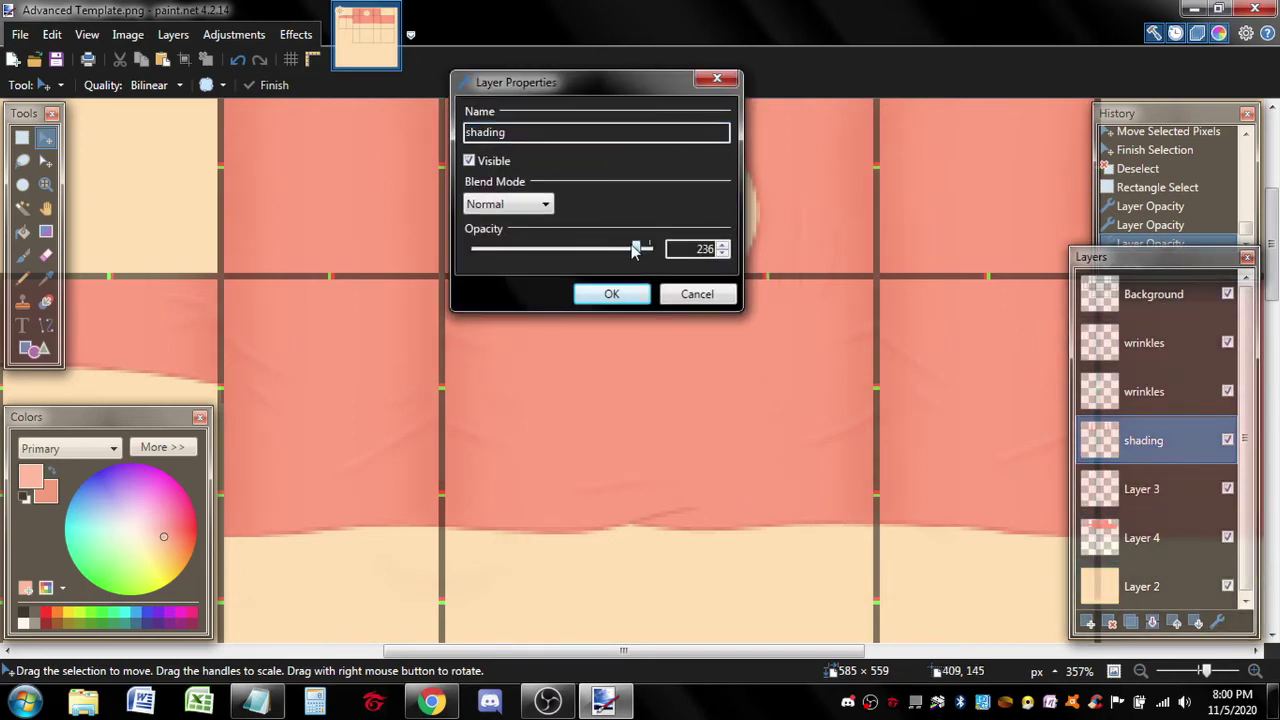
pyautogui.click(622, 294)
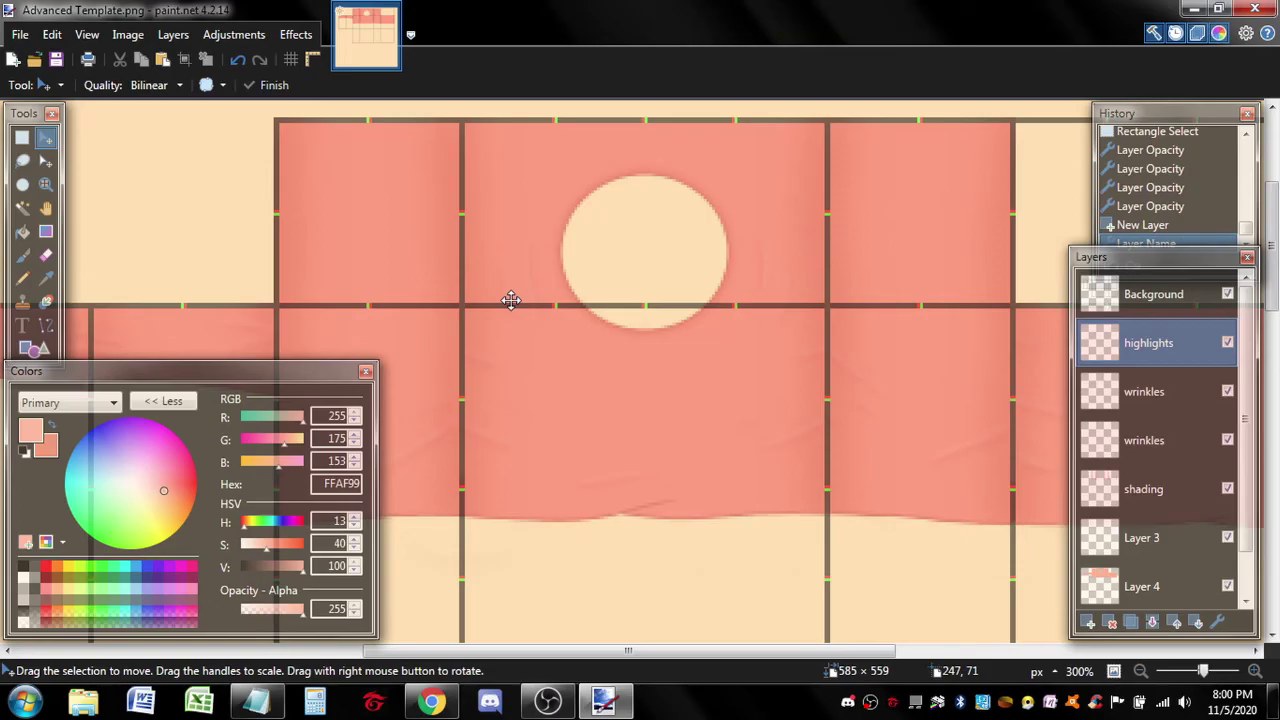
# - Set up the Paintbrush for the highlights layer with the light pink FFBFAD at alpha 93, removing the test stroke
pyautogui.press('b')
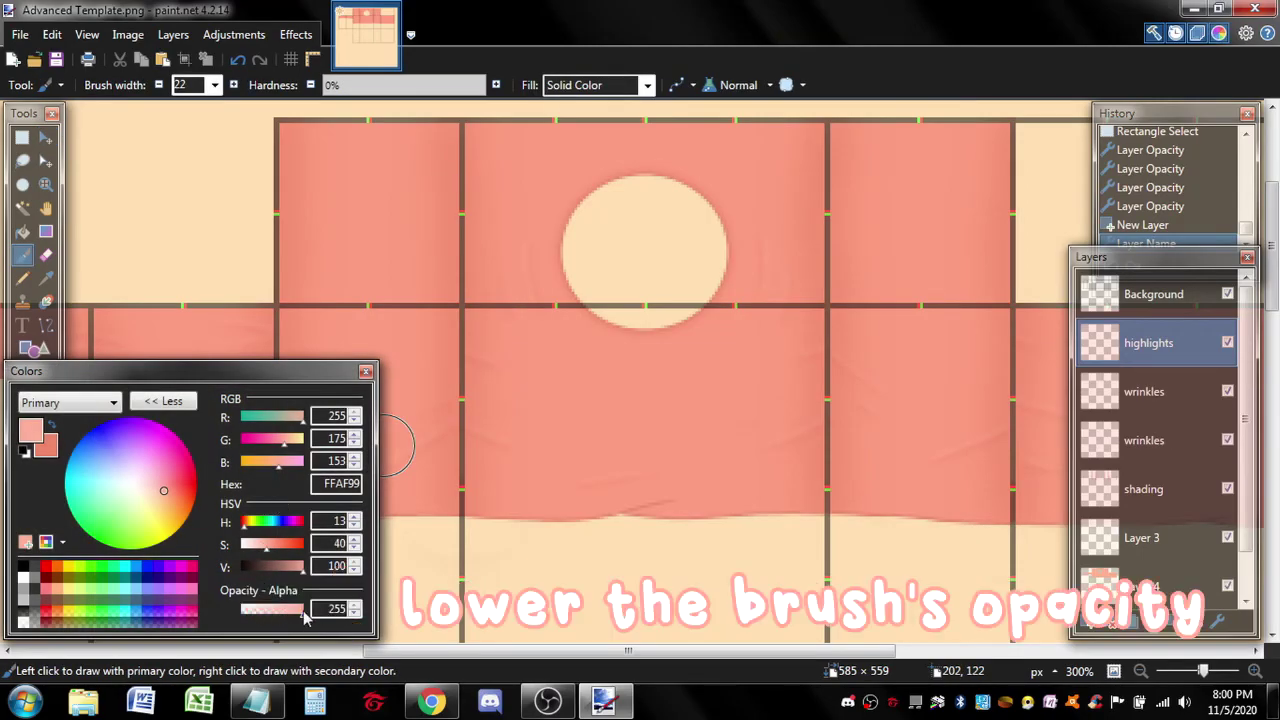
pyautogui.click(261, 546)
pyautogui.moveTo(280, 617); pyautogui.dragTo(277, 617)
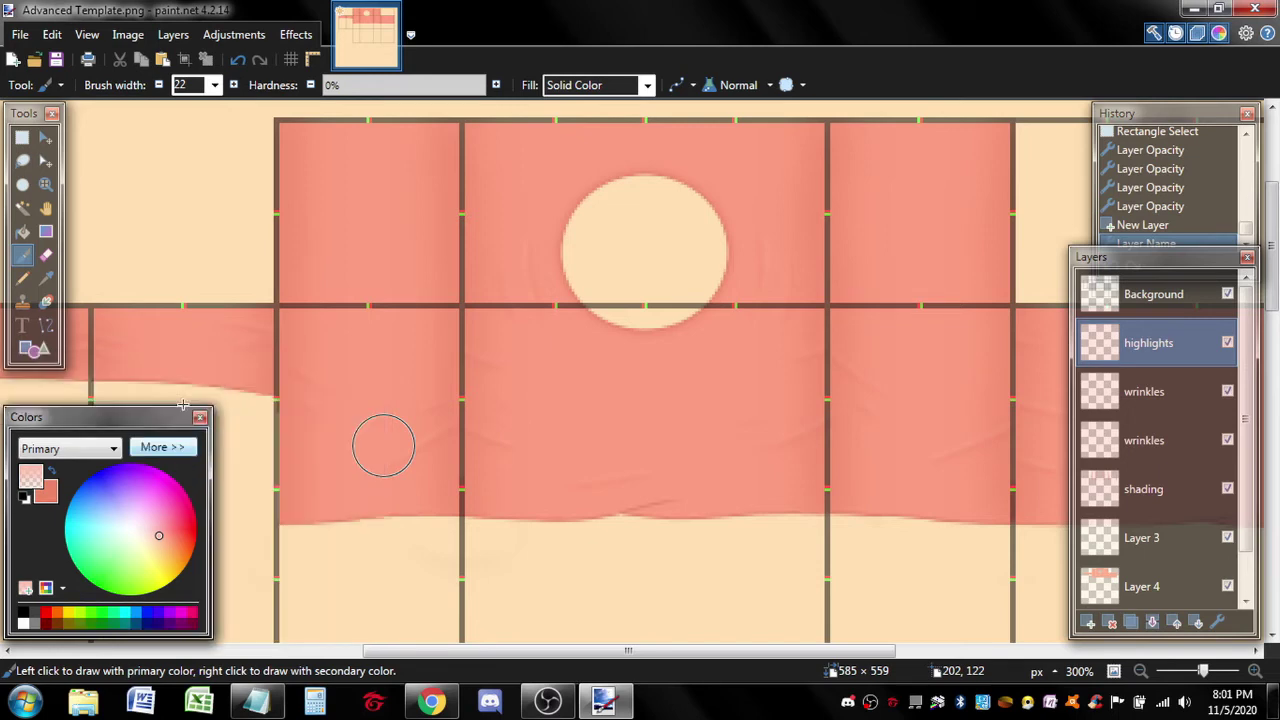
pyautogui.moveTo(731, 187); pyautogui.dragTo(735, 200)
pyautogui.hotkey('ctrl', 'z')
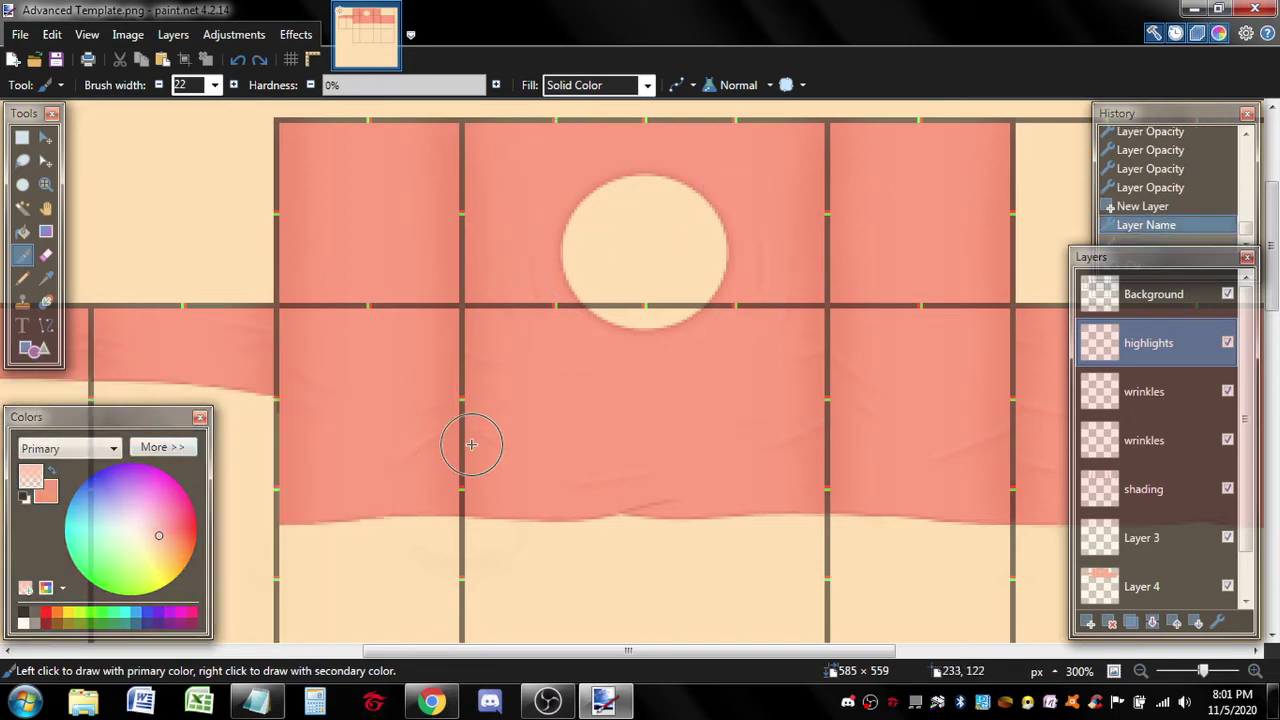
pyautogui.click(179, 449)
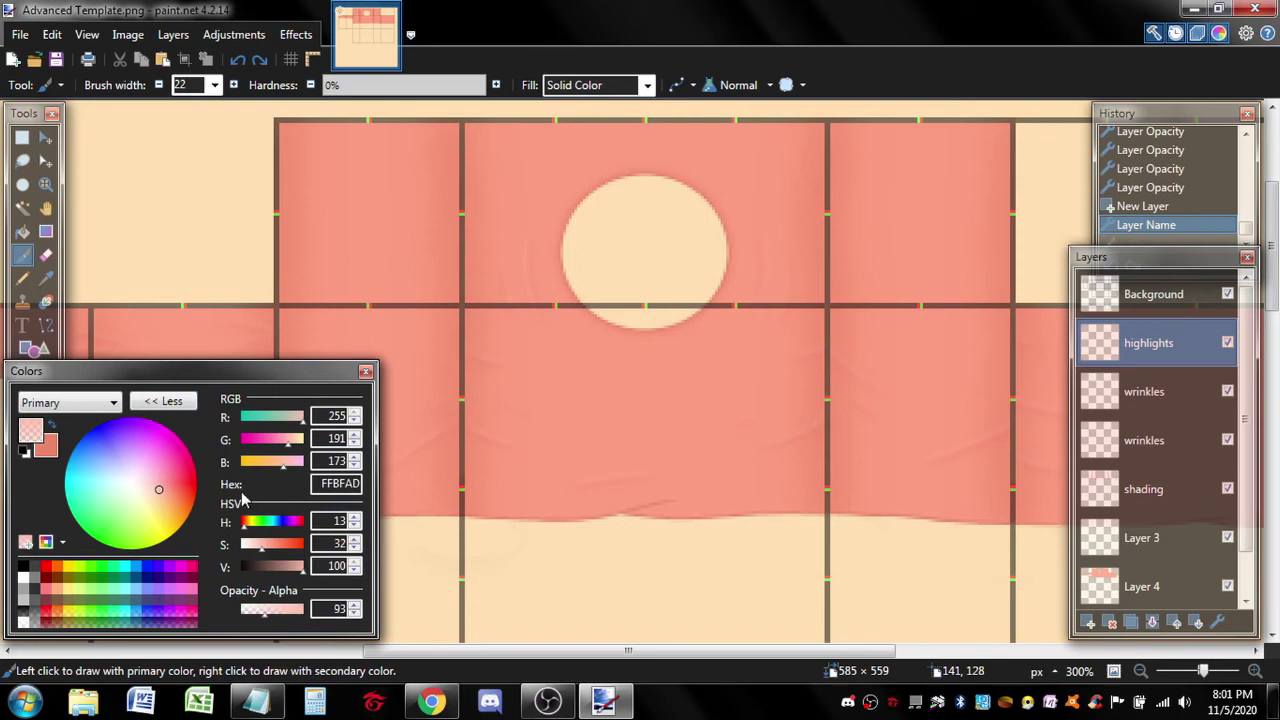
# - Paint soft light highlights around the neck hole and over the middle of the front panel, redoing the uneven strokes
pyautogui.moveTo(587, 151)
pyautogui.mouseDown()
pyautogui.moveTo(536, 196)
pyautogui.moveTo(547, 306)
pyautogui.moveTo(619, 354)
pyautogui.moveTo(715, 348)
pyautogui.moveTo(776, 290)
pyautogui.moveTo(724, 151)
pyautogui.mouseUp()
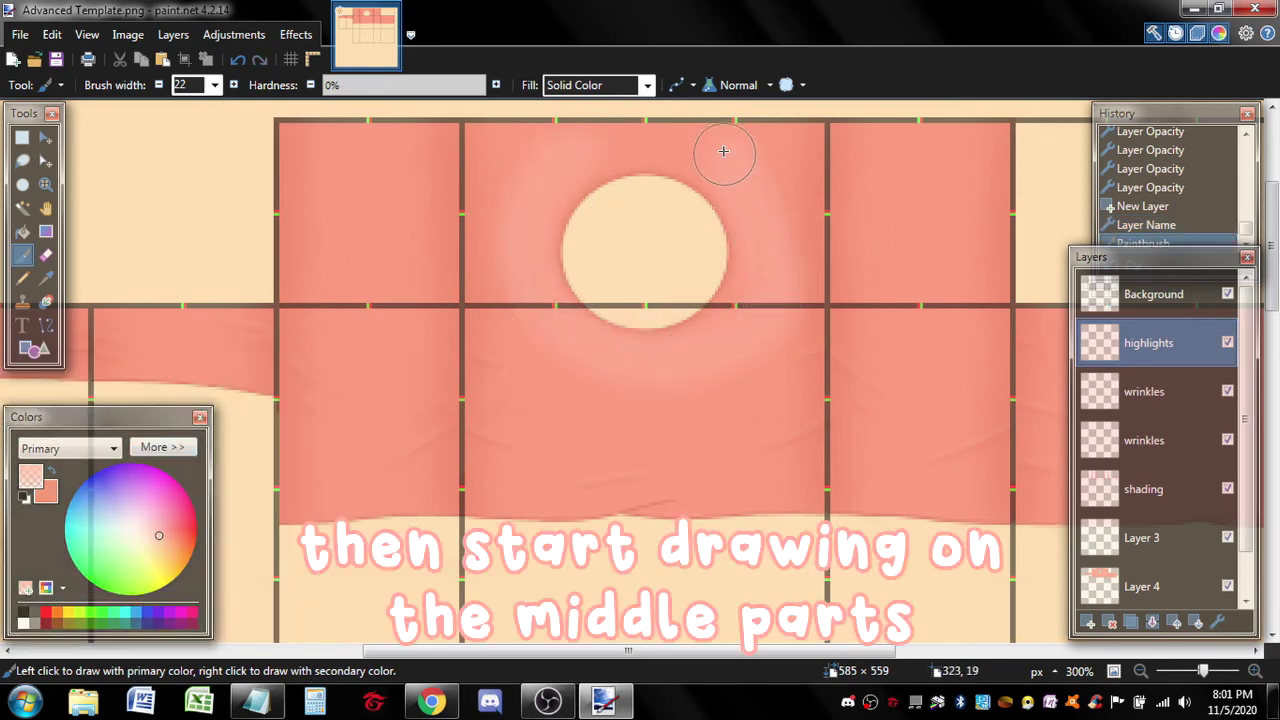
pyautogui.moveTo(537, 329)
pyautogui.mouseDown()
pyautogui.moveTo(567, 374)
pyautogui.moveTo(646, 405)
pyautogui.moveTo(736, 378)
pyautogui.mouseUp()
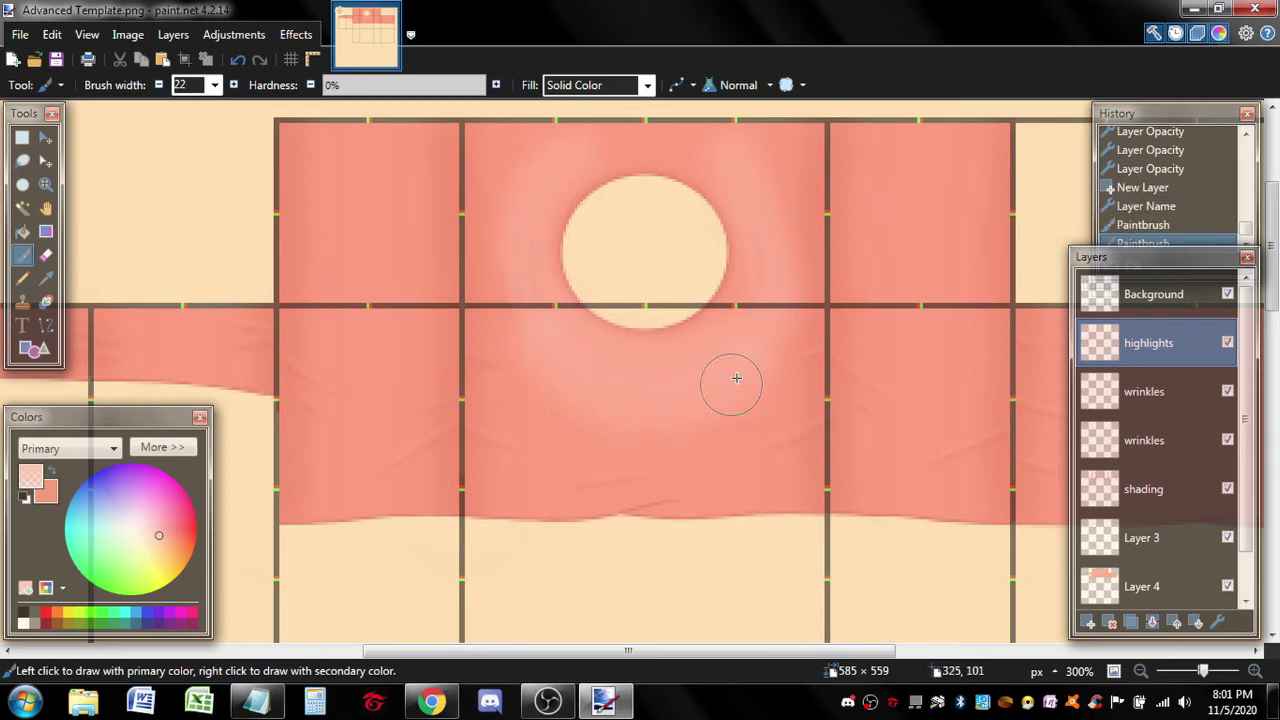
pyautogui.moveTo(581, 418)
pyautogui.mouseDown()
pyautogui.moveTo(667, 443)
pyautogui.moveTo(726, 409)
pyautogui.mouseUp()
pyautogui.moveTo(693, 460); pyautogui.dragTo(700, 459)
pyautogui.hotkey('ctrl', 'z')
pyautogui.hotkey('ctrl', 'z')
pyautogui.hotkey('ctrl', 'z')
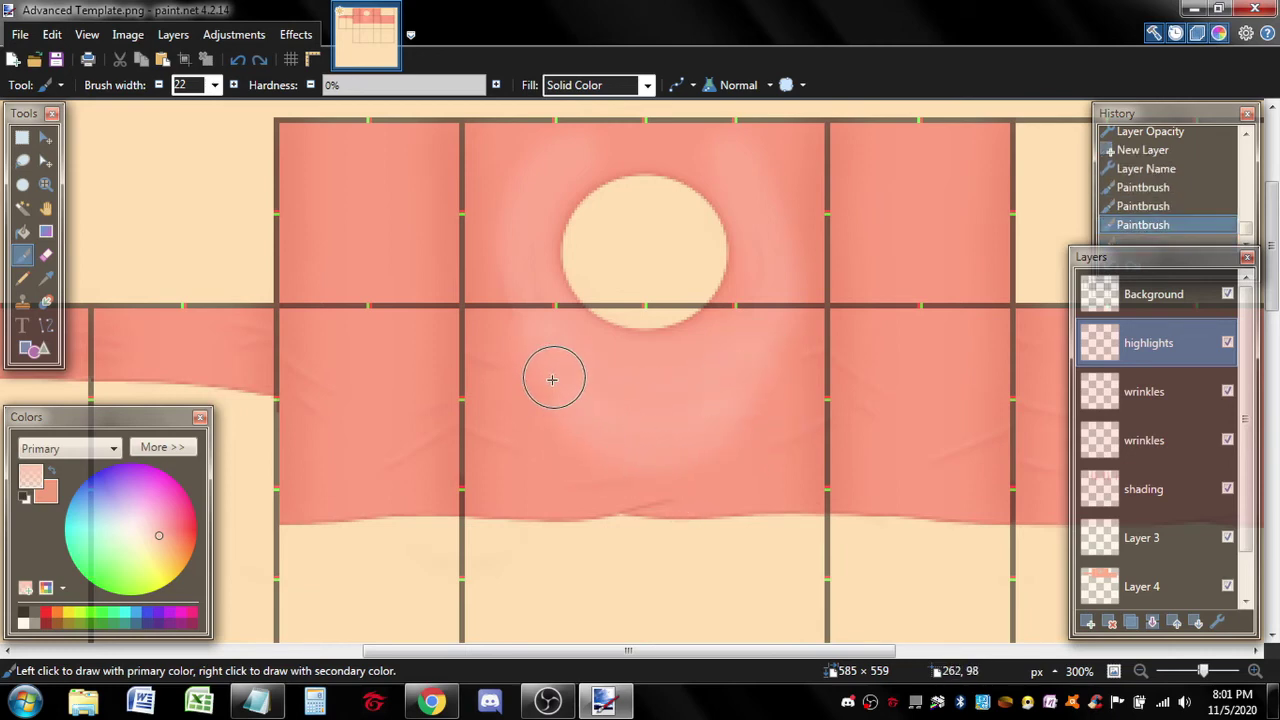
pyautogui.moveTo(547, 324)
pyautogui.mouseDown()
pyautogui.moveTo(571, 365)
pyautogui.moveTo(667, 400)
pyautogui.moveTo(758, 356)
pyautogui.moveTo(670, 421)
pyautogui.moveTo(559, 386)
pyautogui.moveTo(601, 455)
pyautogui.moveTo(670, 474)
pyautogui.mouseUp()
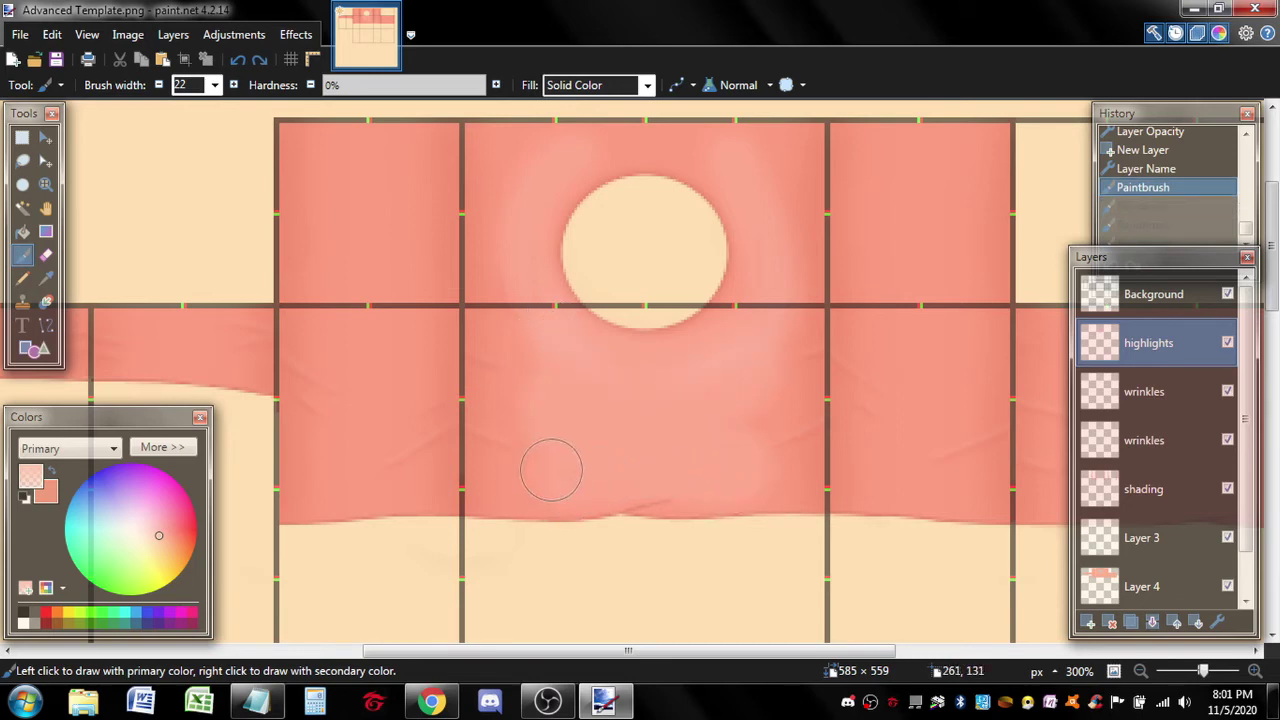
pyautogui.moveTo(551, 470); pyautogui.dragTo(551, 470)
# - Paint vertical highlights down the middle of the two side panels flanking the front panel
pyautogui.hscroll(-2, 471, 131)
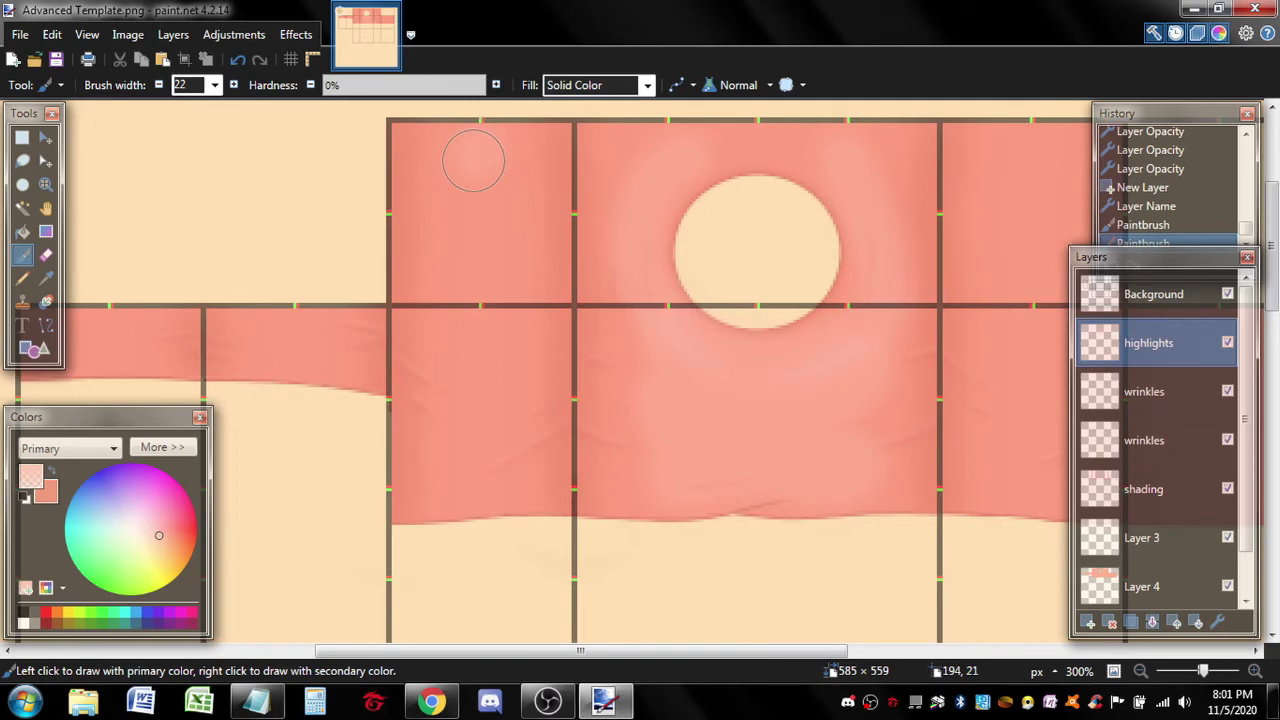
pyautogui.moveTo(477, 229)
pyautogui.mouseDown()
pyautogui.moveTo(493, 288)
pyautogui.moveTo(469, 340)
pyautogui.moveTo(483, 410)
pyautogui.moveTo(462, 530)
pyautogui.mouseUp()
pyautogui.hscroll(3, 631, 477)
pyautogui.moveTo(703, 146)
pyautogui.mouseDown()
pyautogui.moveTo(682, 176)
pyautogui.moveTo(670, 249)
pyautogui.moveTo(692, 306)
pyautogui.moveTo(684, 392)
pyautogui.moveTo(697, 450)
pyautogui.mouseUp()
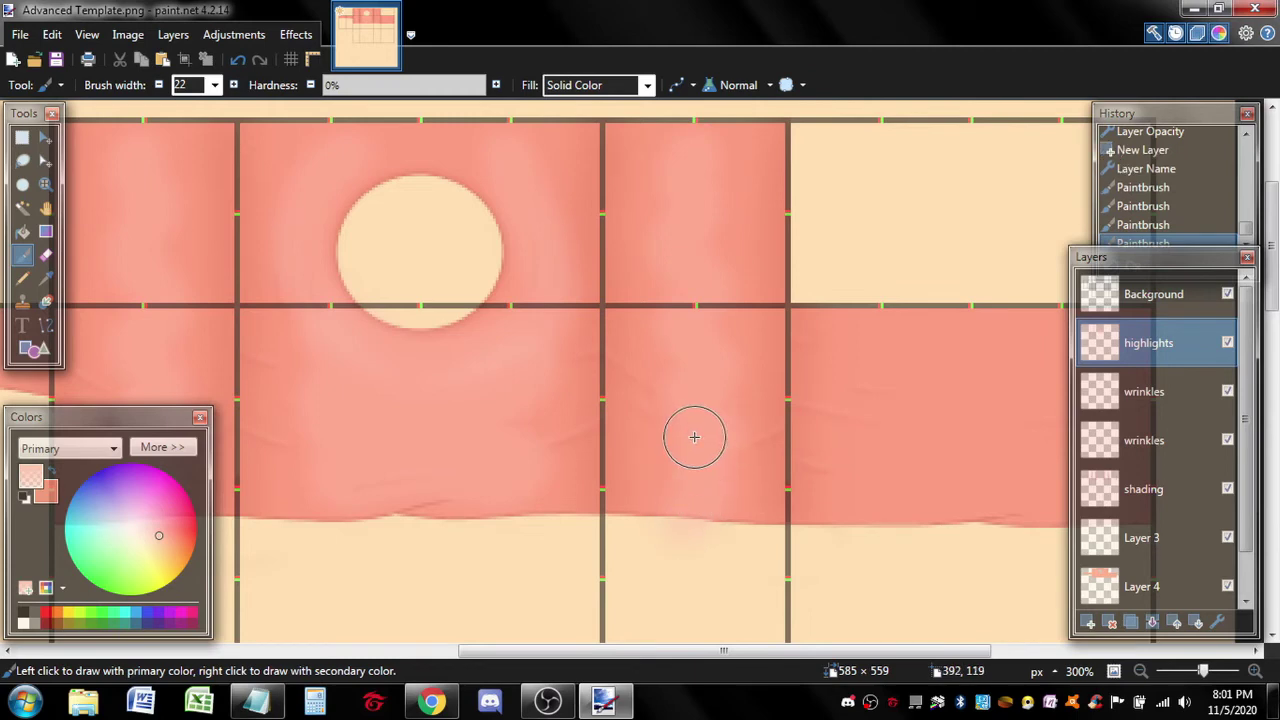
pyautogui.moveTo(706, 143)
pyautogui.mouseDown()
pyautogui.moveTo(683, 188)
pyautogui.moveTo(709, 346)
pyautogui.moveTo(679, 467)
pyautogui.moveTo(691, 514)
pyautogui.mouseUp()
# - Paint highlights over the middle of the back panel and on the short panel beside the side panel
pyautogui.hscroll(3, 691, 514)
pyautogui.moveTo(564, 372)
pyautogui.mouseDown()
pyautogui.moveTo(677, 399)
pyautogui.moveTo(722, 433)
pyautogui.moveTo(544, 466)
pyautogui.moveTo(702, 491)
pyautogui.moveTo(723, 516)
pyautogui.mouseUp()
pyautogui.moveTo(737, 468); pyautogui.dragTo(736, 388)
pyautogui.moveTo(523, 362); pyautogui.dragTo(606, 433)
pyautogui.hscroll(-9, 615, 437)
pyautogui.moveTo(515, 308)
pyautogui.mouseDown()
pyautogui.moveTo(536, 357)
pyautogui.moveTo(509, 380)
pyautogui.mouseUp()
# - Soften the highlights layer with a Gaussian Blur of radius 9
pyautogui.hscroll(3, 763, 501)
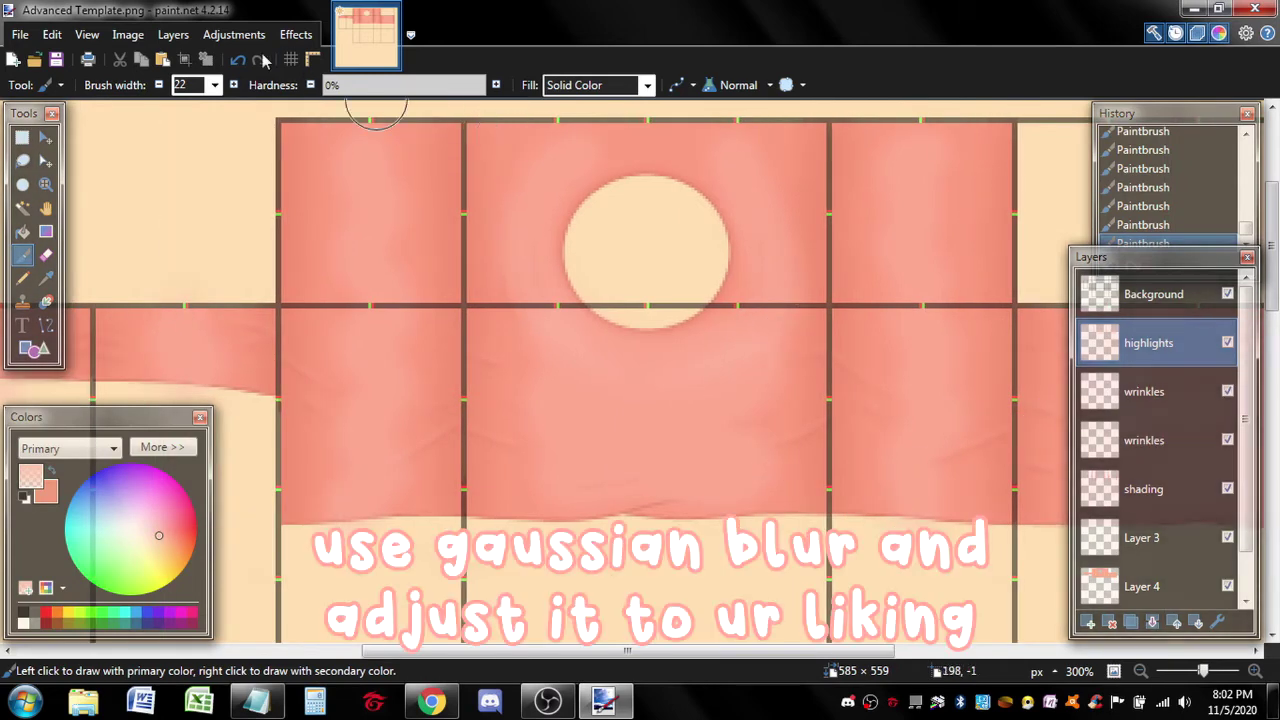
pyautogui.click(296, 34)
pyautogui.moveTo(330, 112)
pyautogui.click(540, 133)
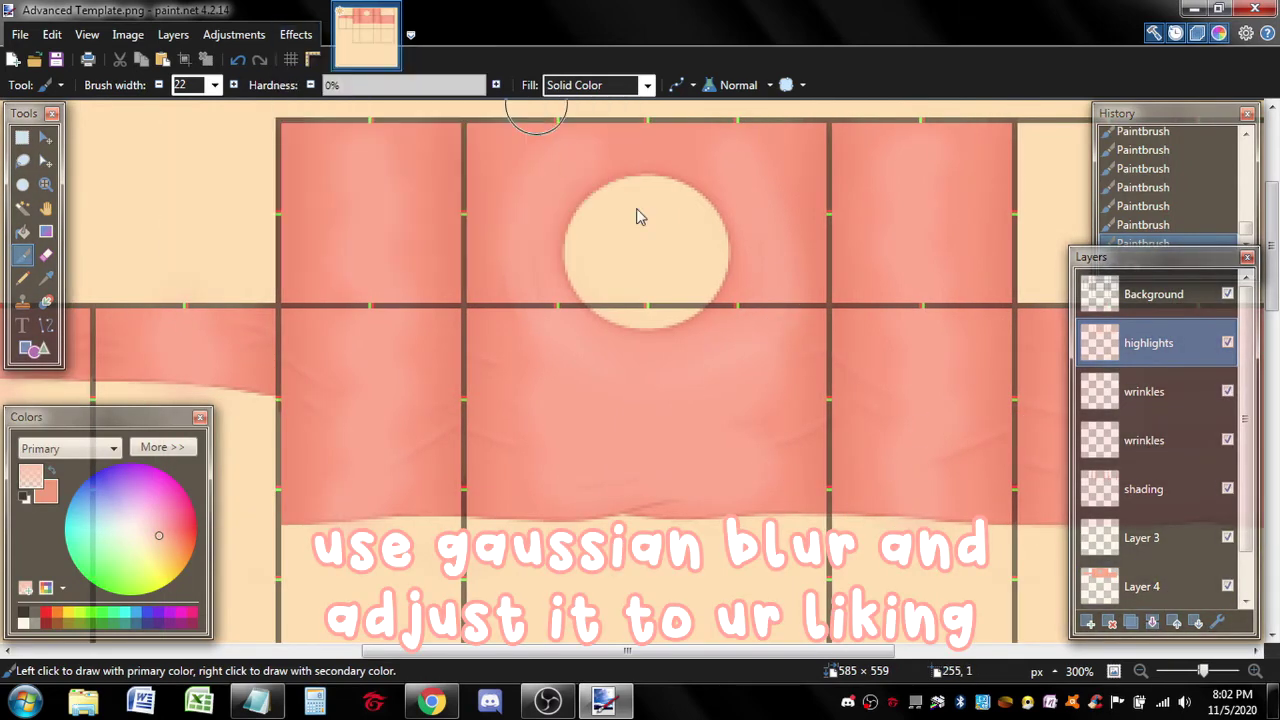
pyautogui.moveTo(465, 113); pyautogui.dragTo(474, 113)
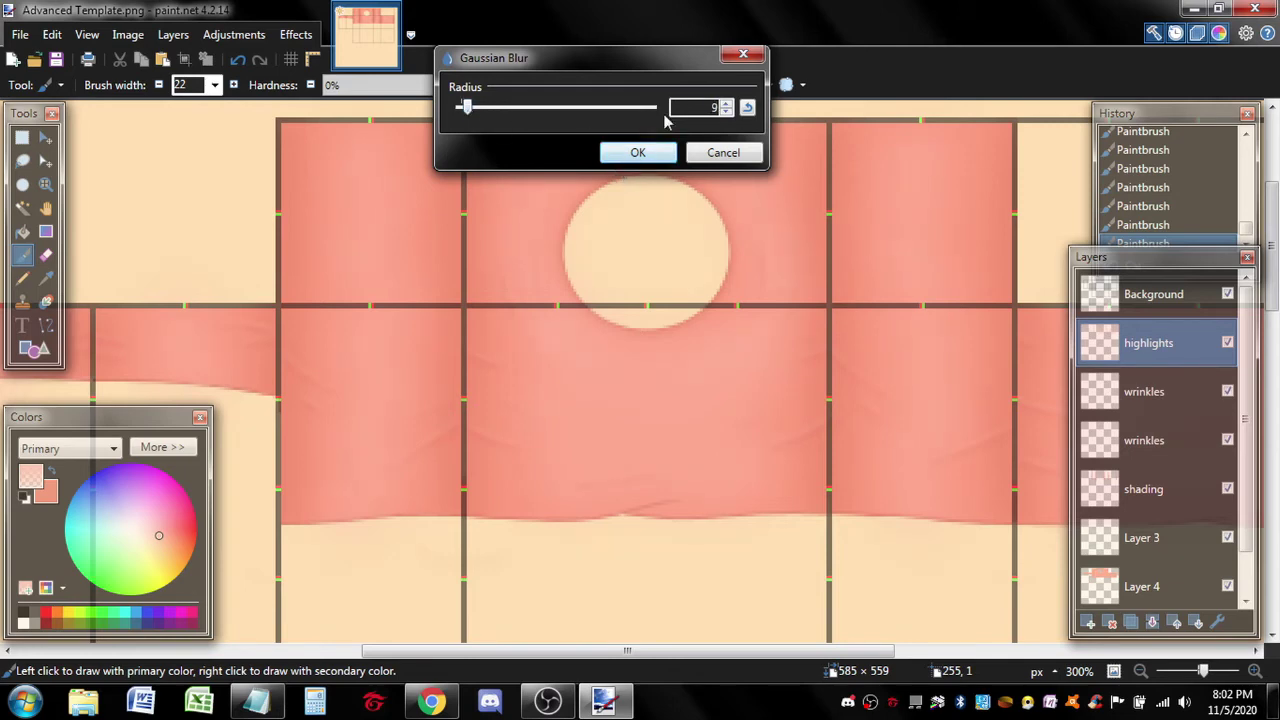
pyautogui.click(674, 158)
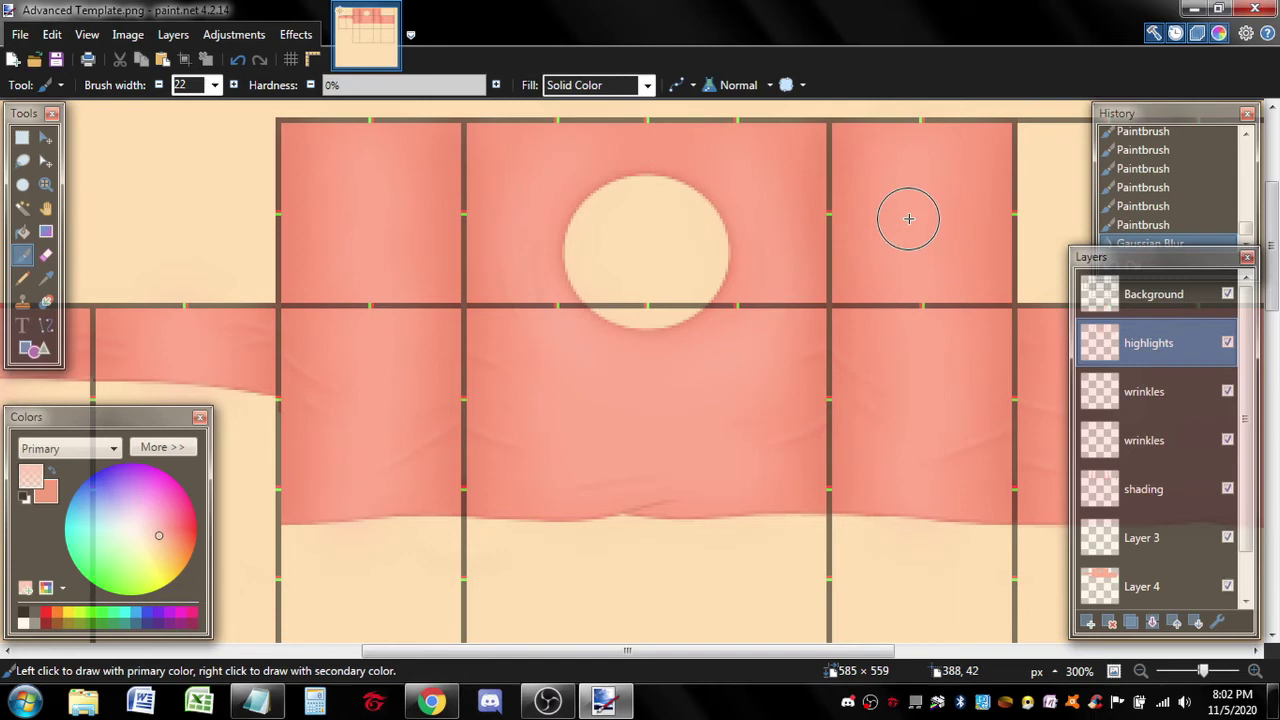
# - Duplicate the blurred highlights layer and merge the copy down into the original
pyautogui.click(1137, 622)
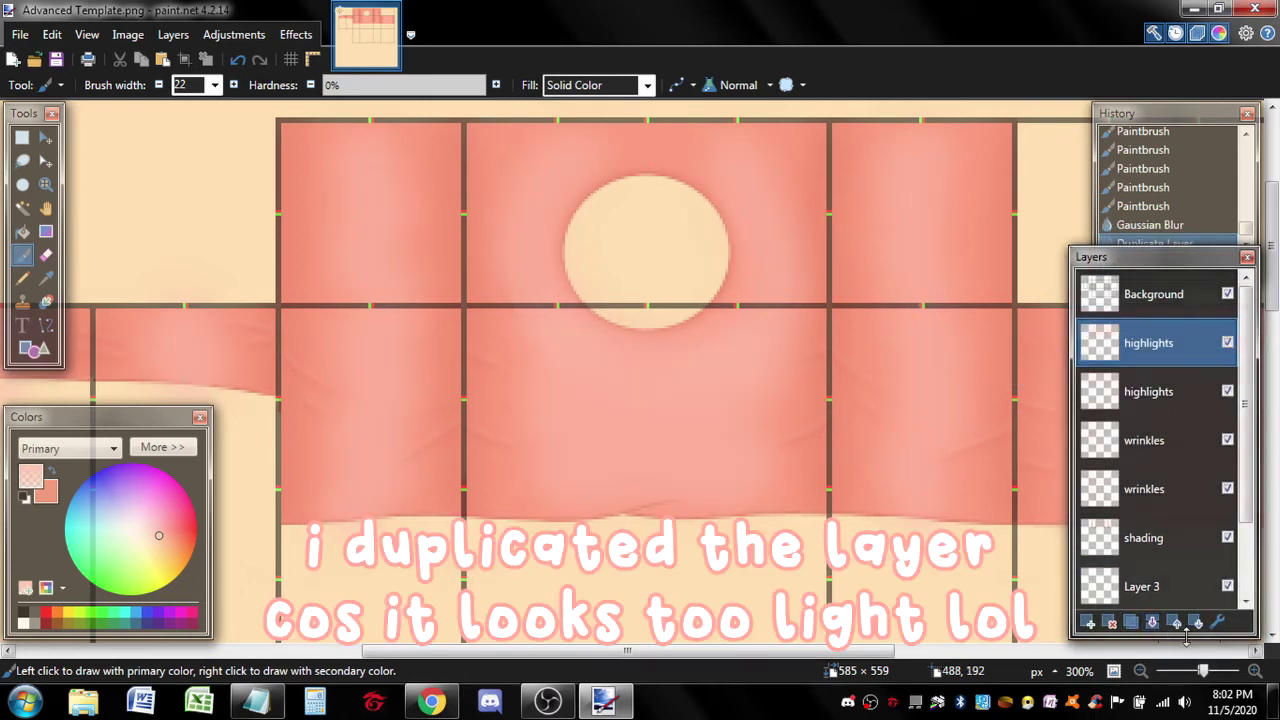
pyautogui.click(1152, 622)
# - Set the merged highlights layer's opacity to 51
pyautogui.click(1217, 622)
pyautogui.moveTo(640, 232); pyautogui.dragTo(853, 104)
pyautogui.moveTo(903, 270); pyautogui.dragTo(785, 285)
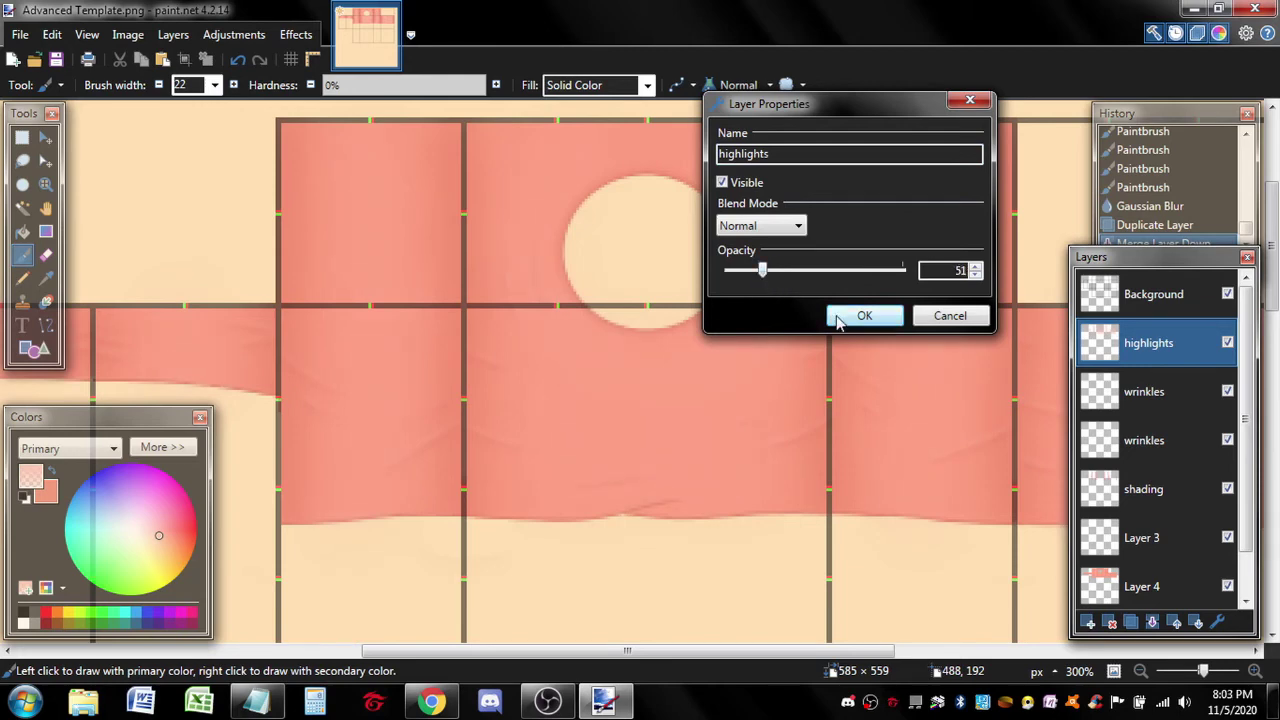
pyautogui.click(838, 316)
# - Move the upper wrinkles layer above the highlights layer in the layer order
pyautogui.moveTo(1148, 391); pyautogui.dragTo(1148, 343)
pyautogui.scroll(-1, 800, 480)
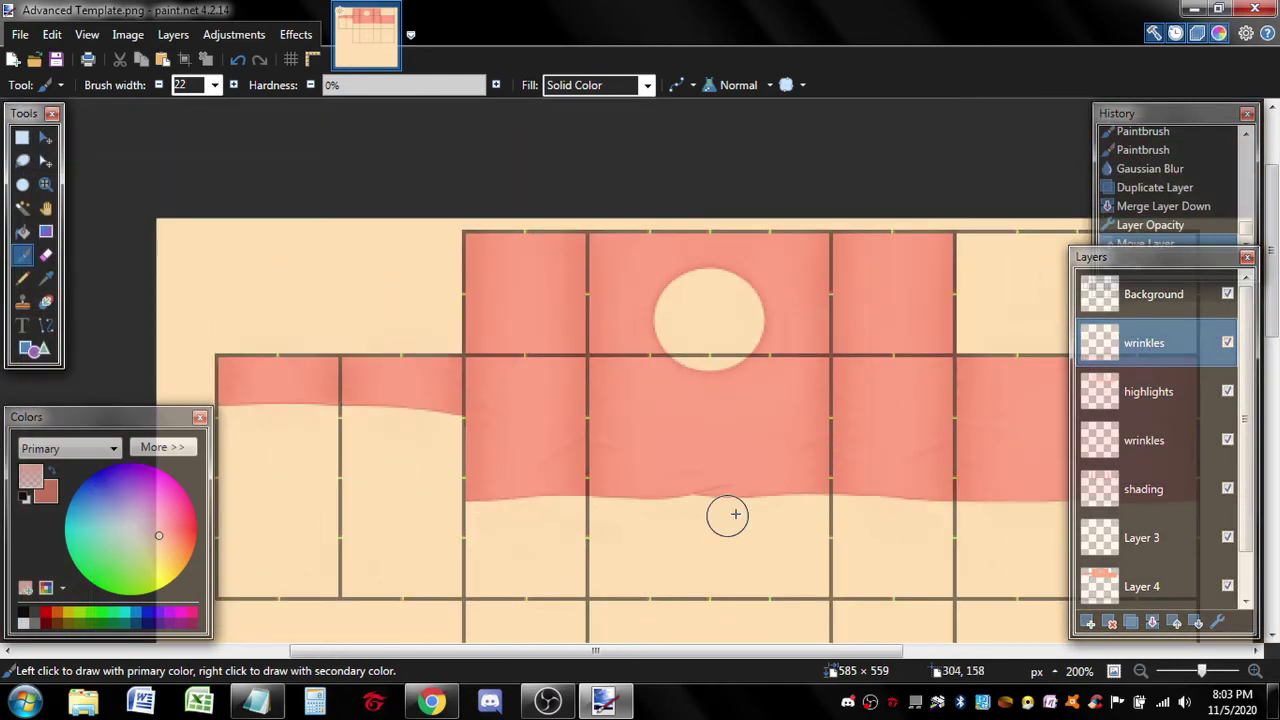
pyautogui.scroll(3, 786, 496)
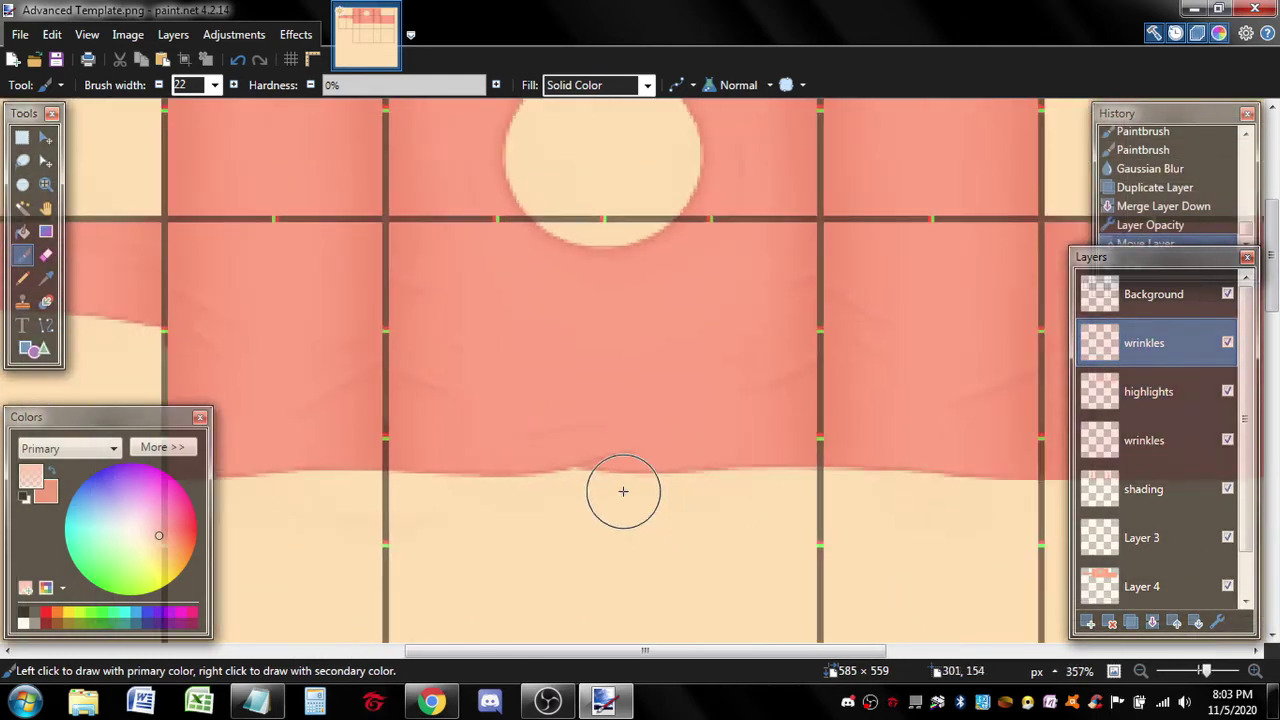
# - Add a new layer above the upper wrinkles layer and set the lower wrinkles layer's opacity to 131
pyautogui.scroll(-1, 623, 491)
pyautogui.hotkey('ctrl', 'shift', 'n')
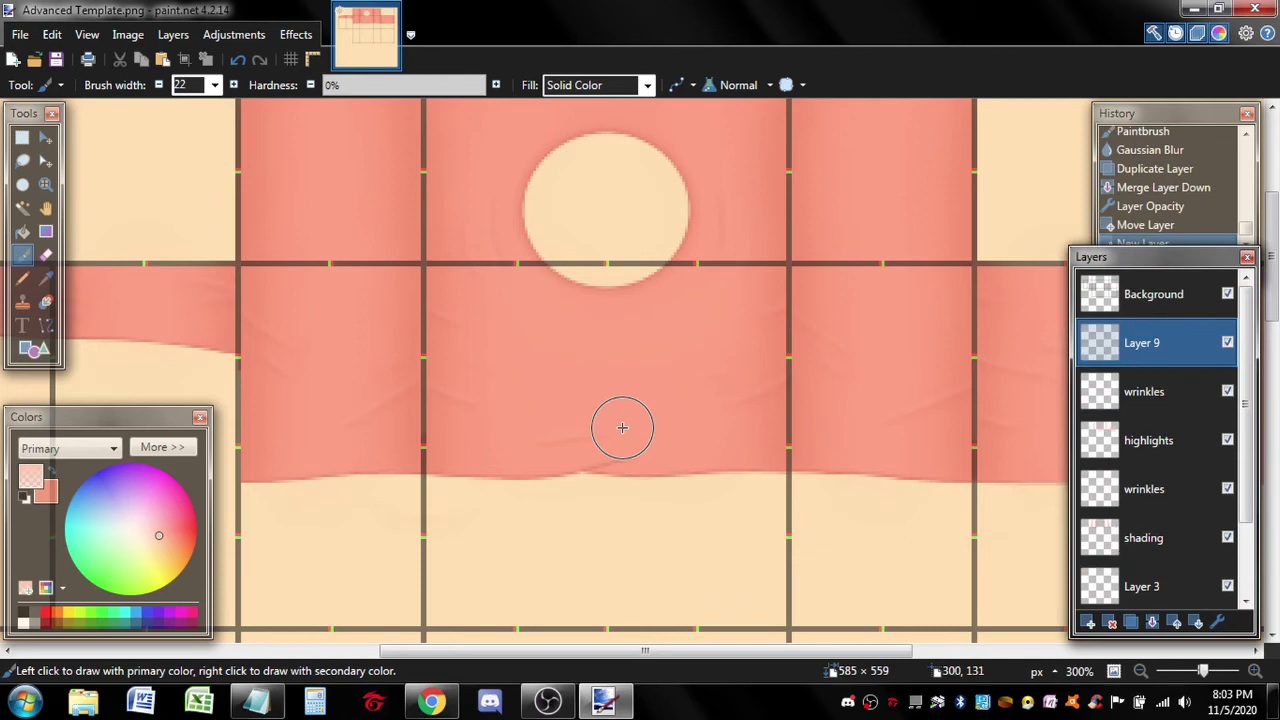
pyautogui.scroll(1, 620, 423)
pyautogui.doubleClick(1144, 488)
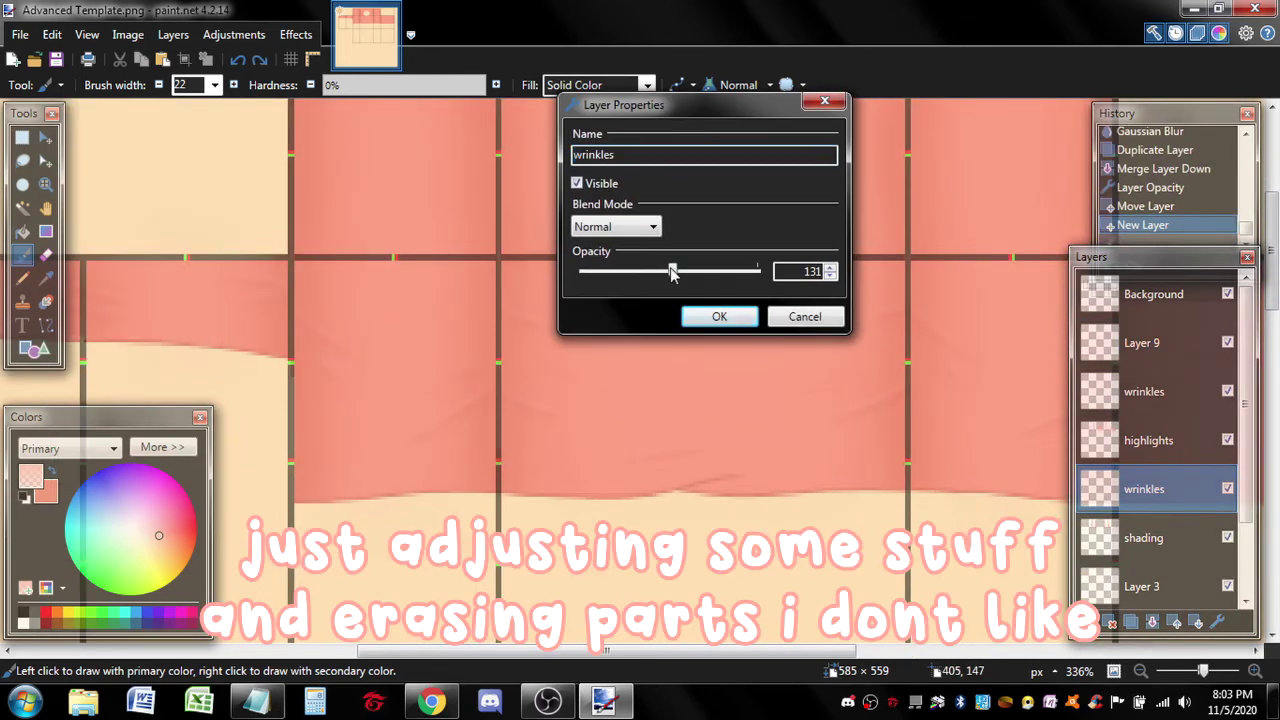
pyautogui.click(719, 316)
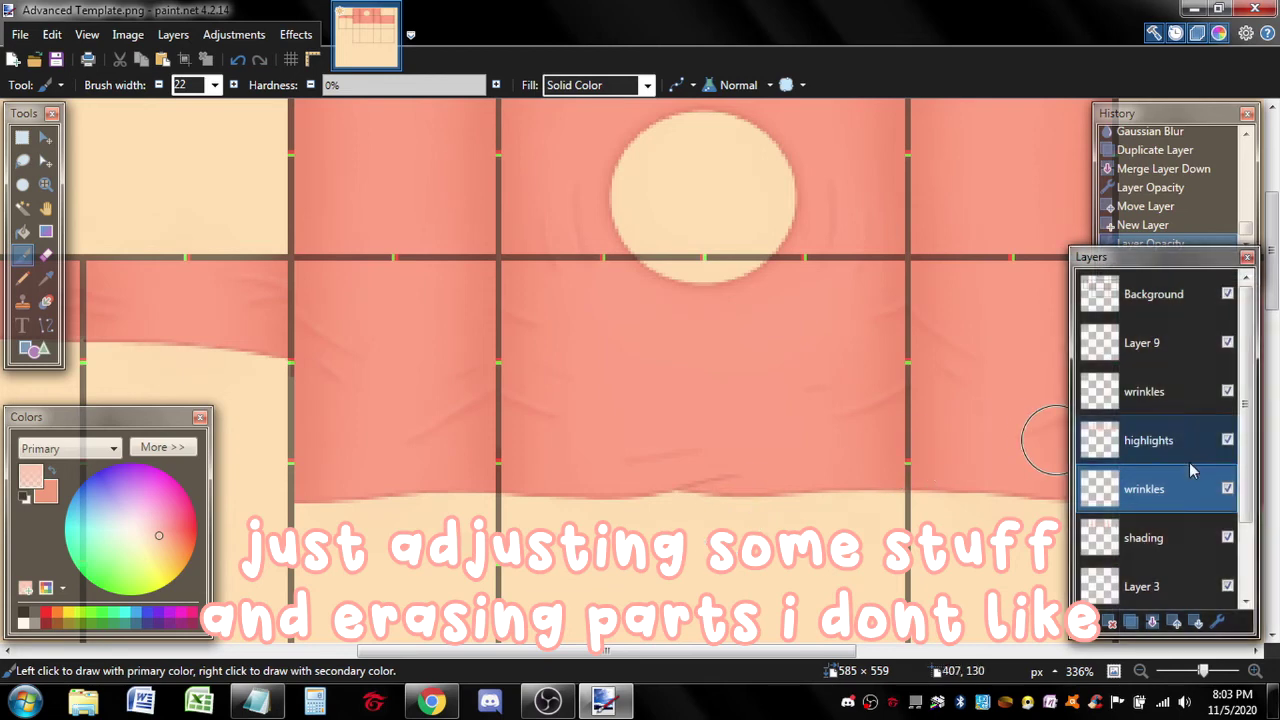
# - Set the opacity of the wrinkles layer above the highlights to 65
pyautogui.doubleClick(1144, 391)
pyautogui.moveTo(602, 233); pyautogui.dragTo(870, 43)
pyautogui.moveTo(817, 206); pyautogui.dragTo(867, 229)
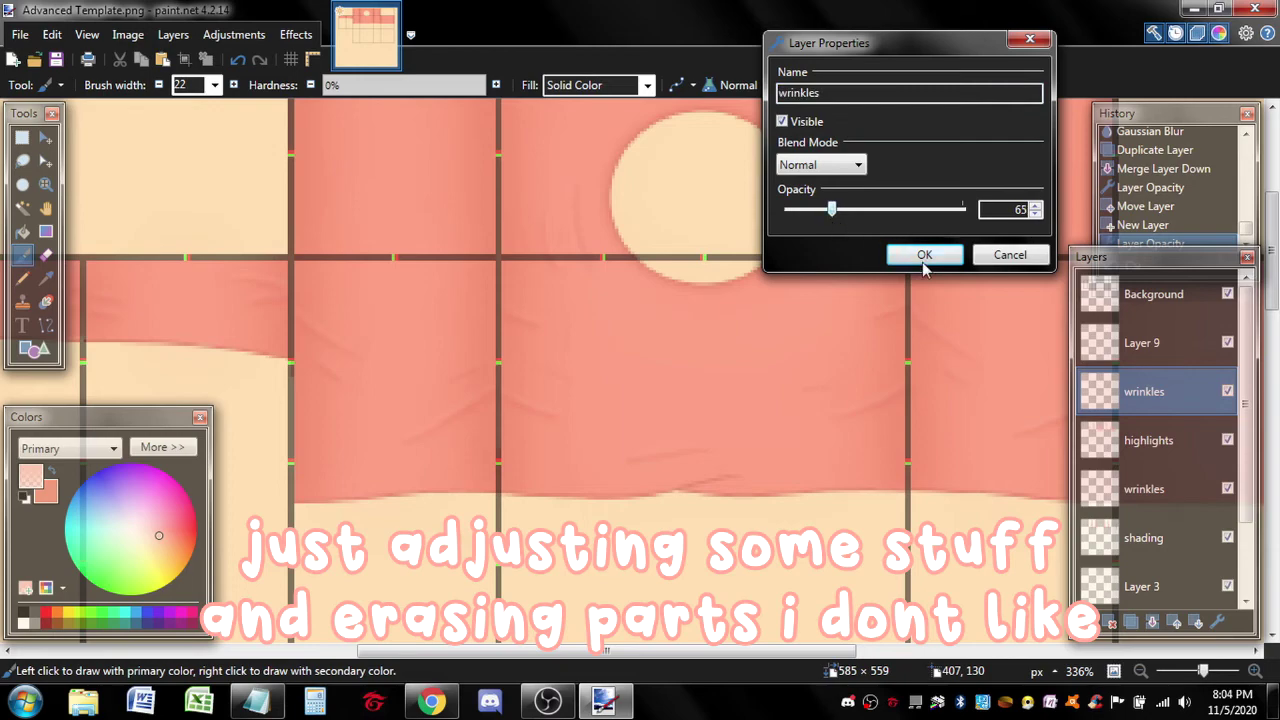
pyautogui.click(924, 255)
# - Erase unwanted parts of the upper wrinkles layer on the front and sleeve-side torso panels with a soft 15-width Eraser at 0% hardness
pyautogui.scroll(-2, 714, 528)
pyautogui.scroll(3, 694, 528)
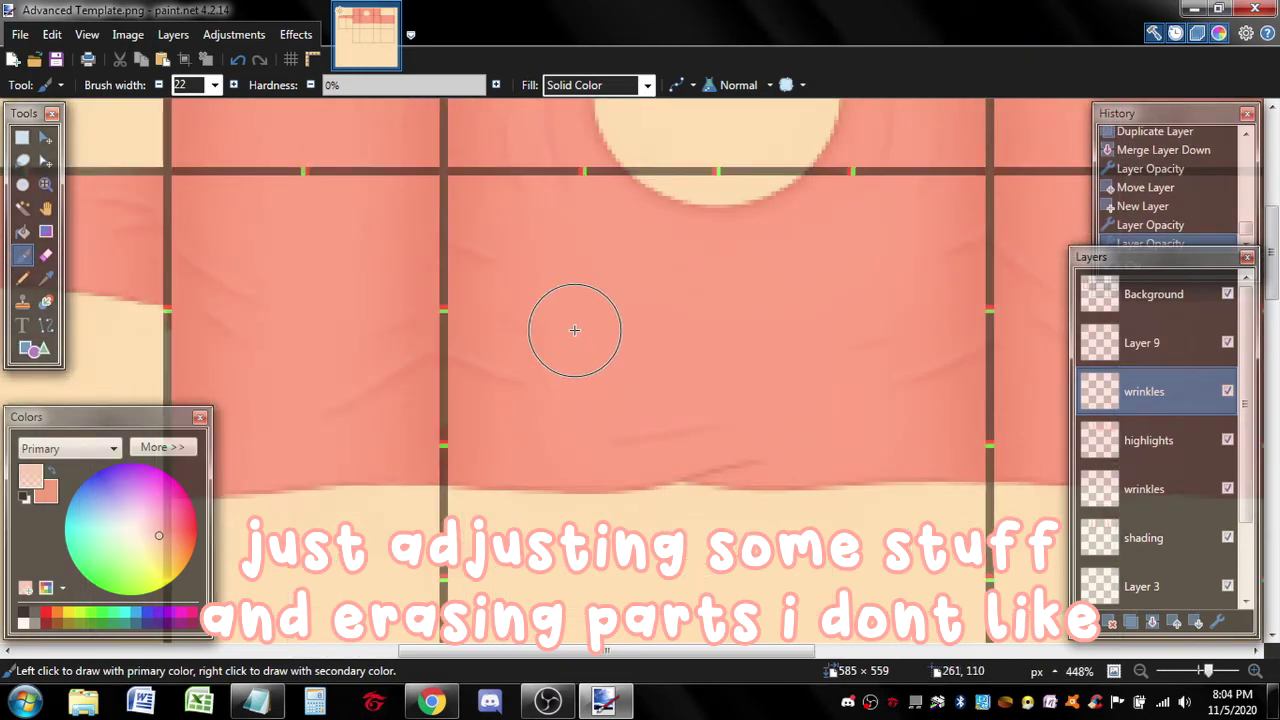
pyautogui.scroll(-1, 628, 375)
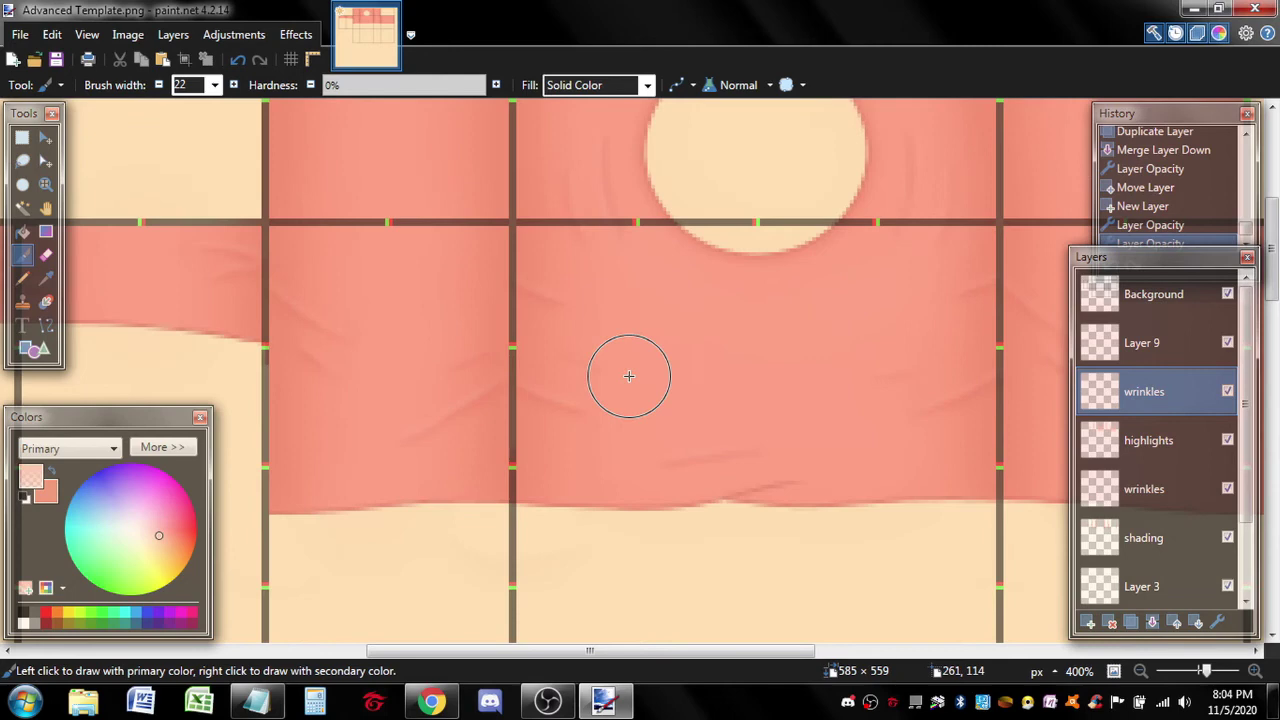
pyautogui.press('e')
pyautogui.click(583, 349)
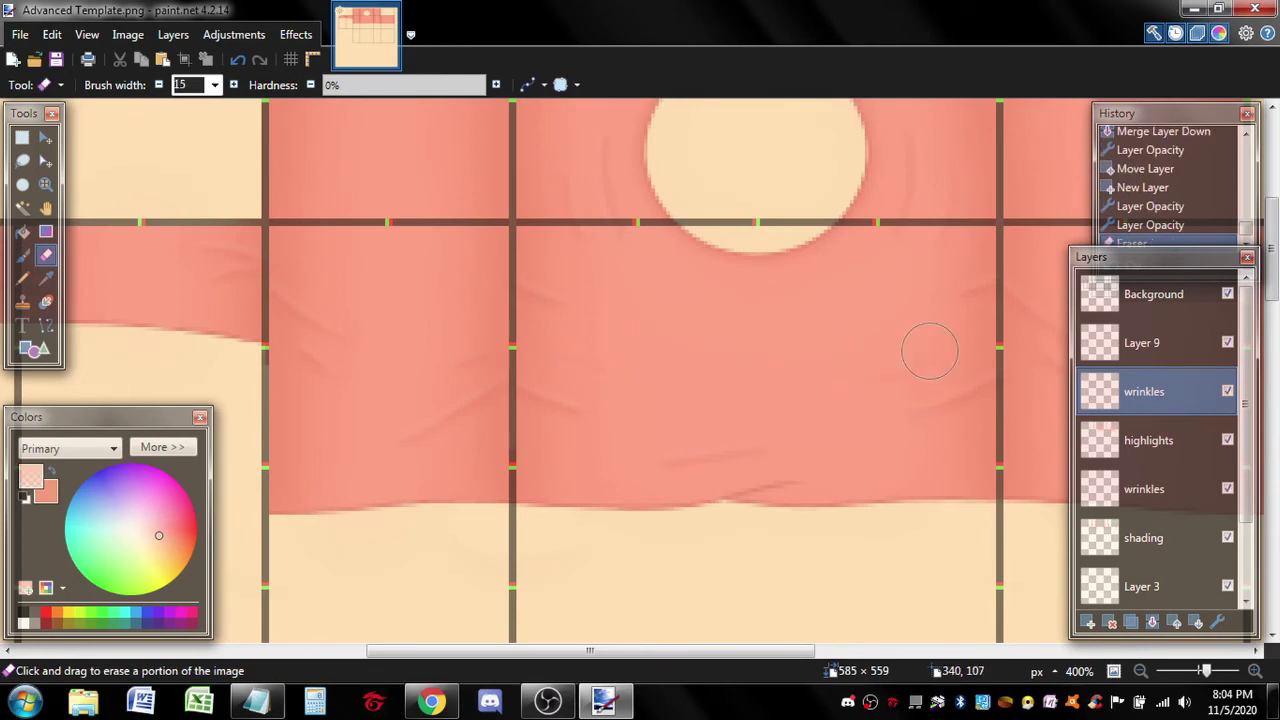
pyautogui.click(623, 357)
pyautogui.click(600, 355)
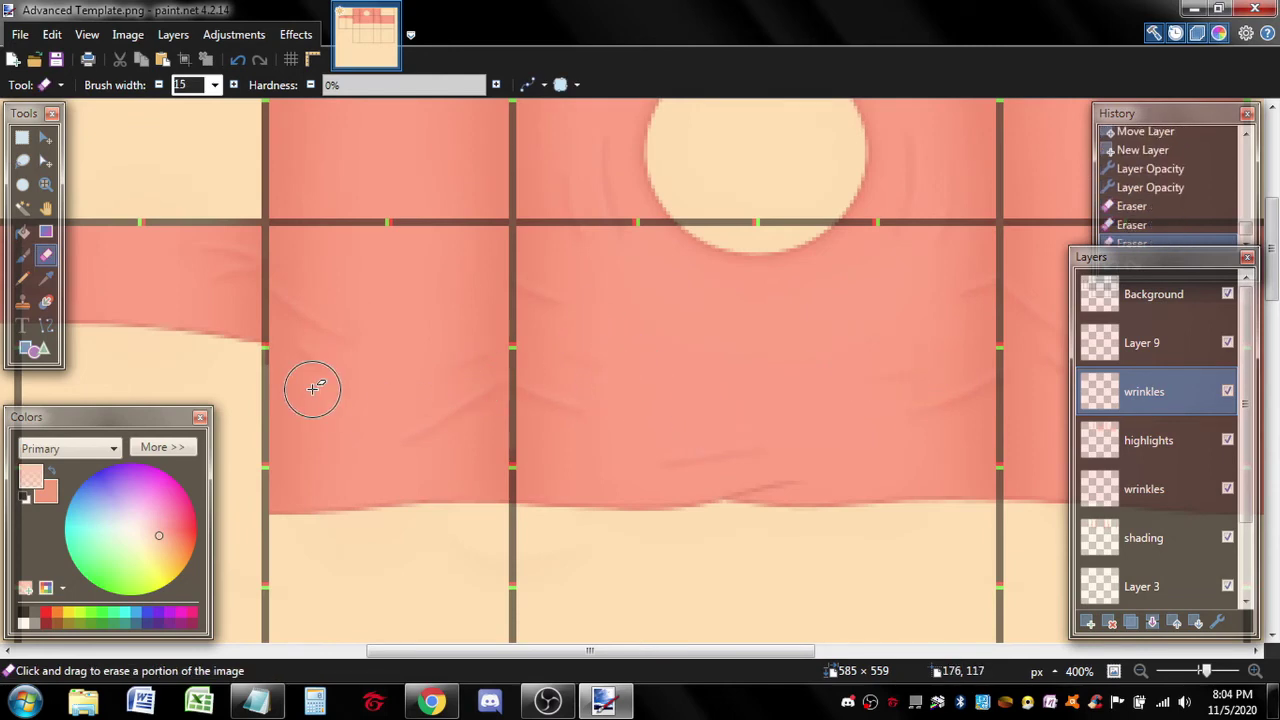
pyautogui.moveTo(303, 369); pyautogui.dragTo(351, 469)
pyautogui.moveTo(314, 386); pyautogui.dragTo(325, 440)
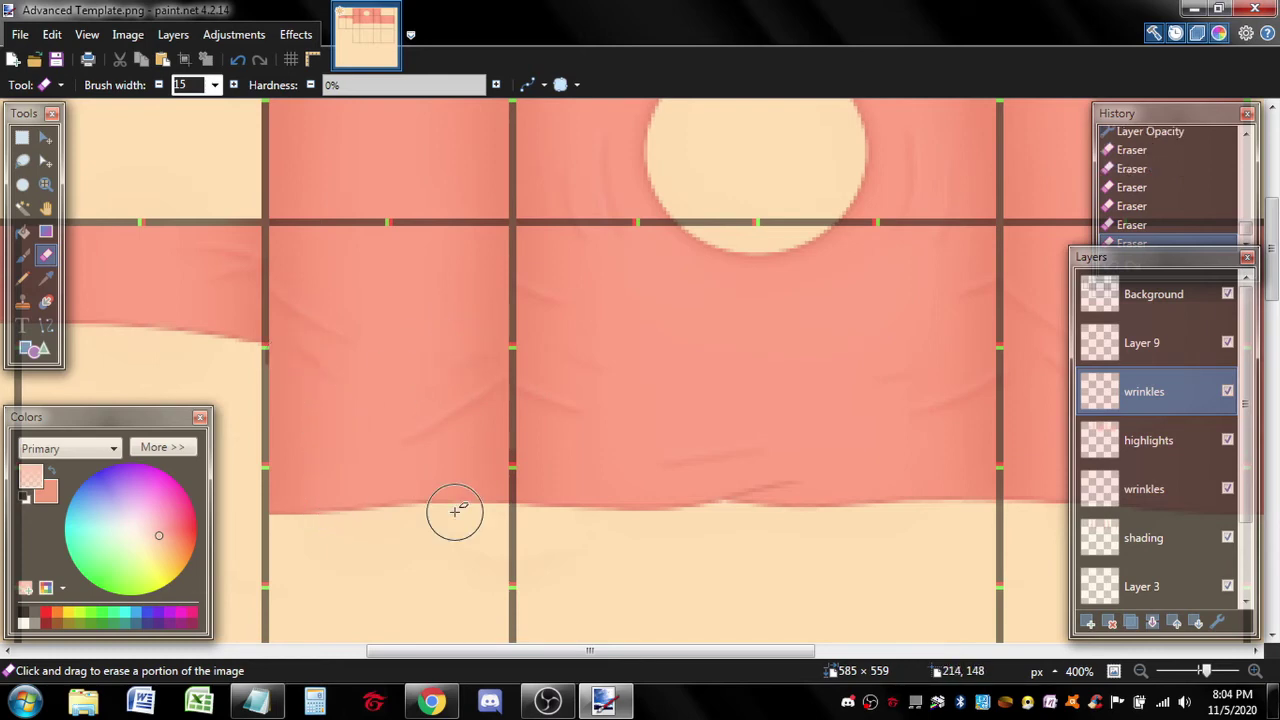
# - Continue erasing unwanted upper-layer wrinkle parts across the front hem, the opposite side panel and the back panel
pyautogui.hscroll(3, 520, 476)
pyautogui.moveTo(714, 386); pyautogui.dragTo(714, 443)
pyautogui.hscroll(3, 730, 420)
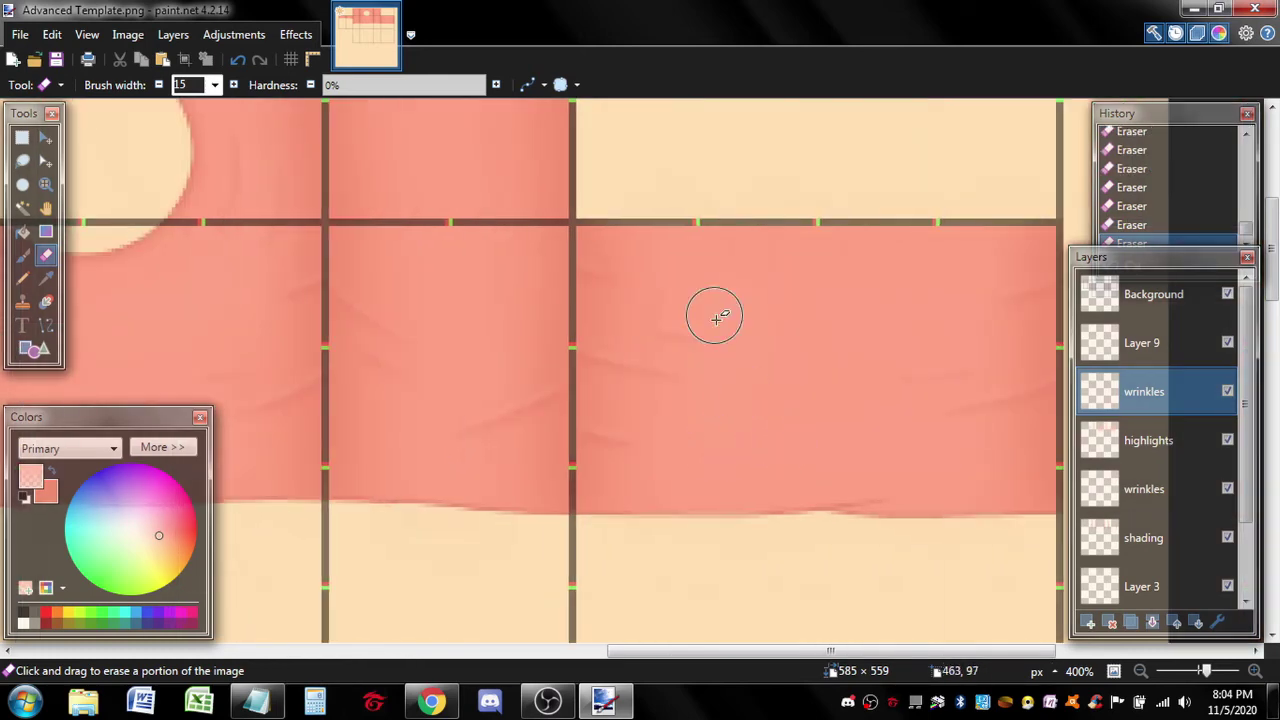
pyautogui.hscroll(3, 800, 355)
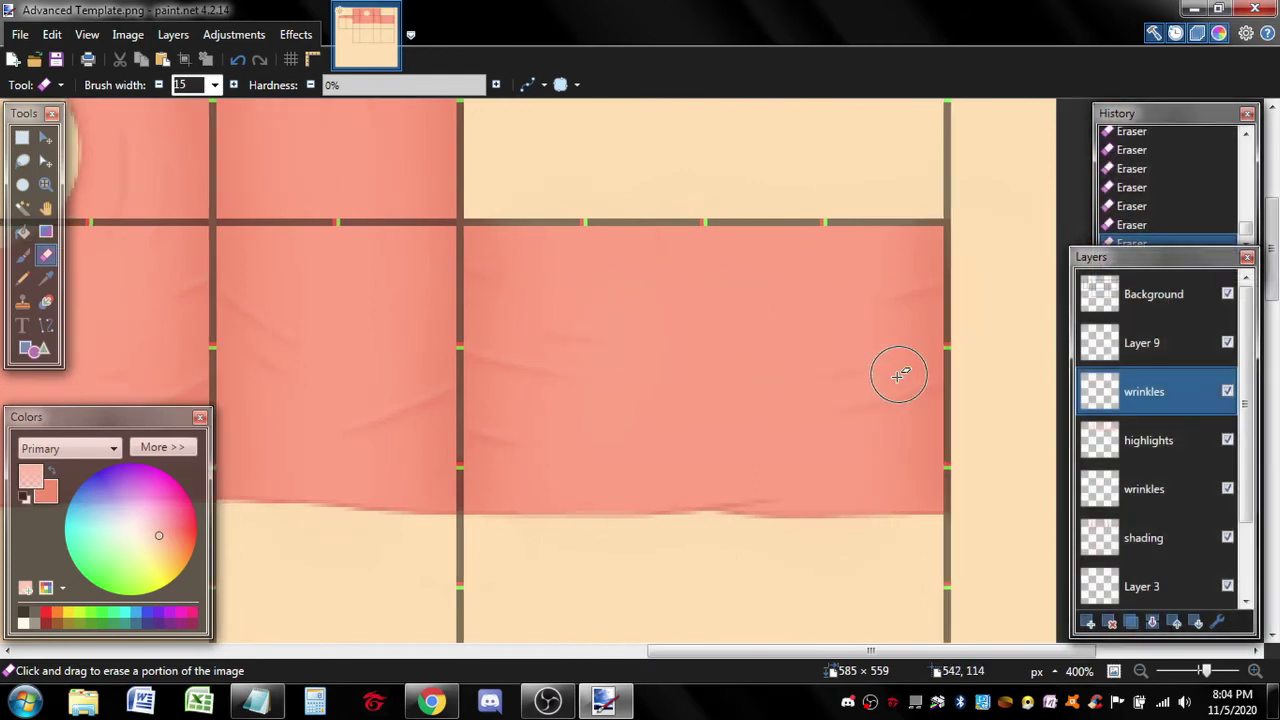
pyautogui.hscroll(3, 708, 480)
pyautogui.hscroll(-20, 708, 480)
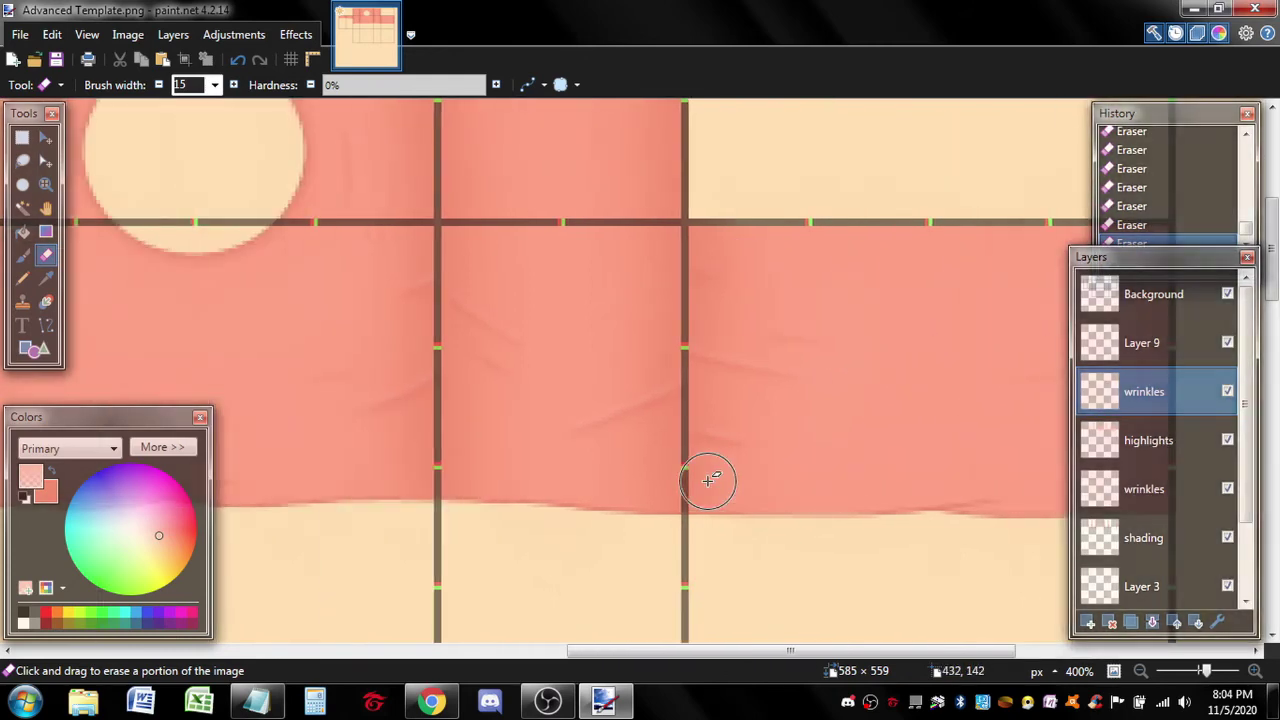
# - Soften the lower wrinkles layer with the Eraser on the sleeve-side torso panel and along the front panel's hem
pyautogui.click(1144, 489)
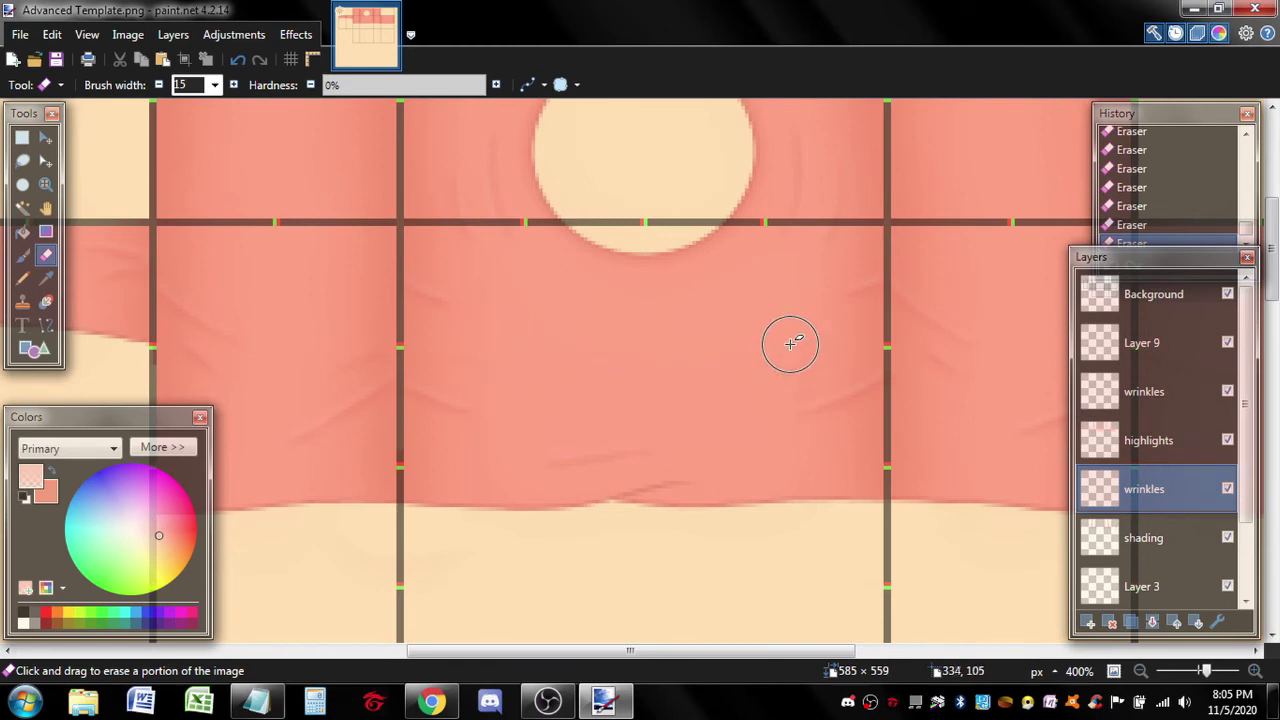
pyautogui.hscroll(-5, 923, 424)
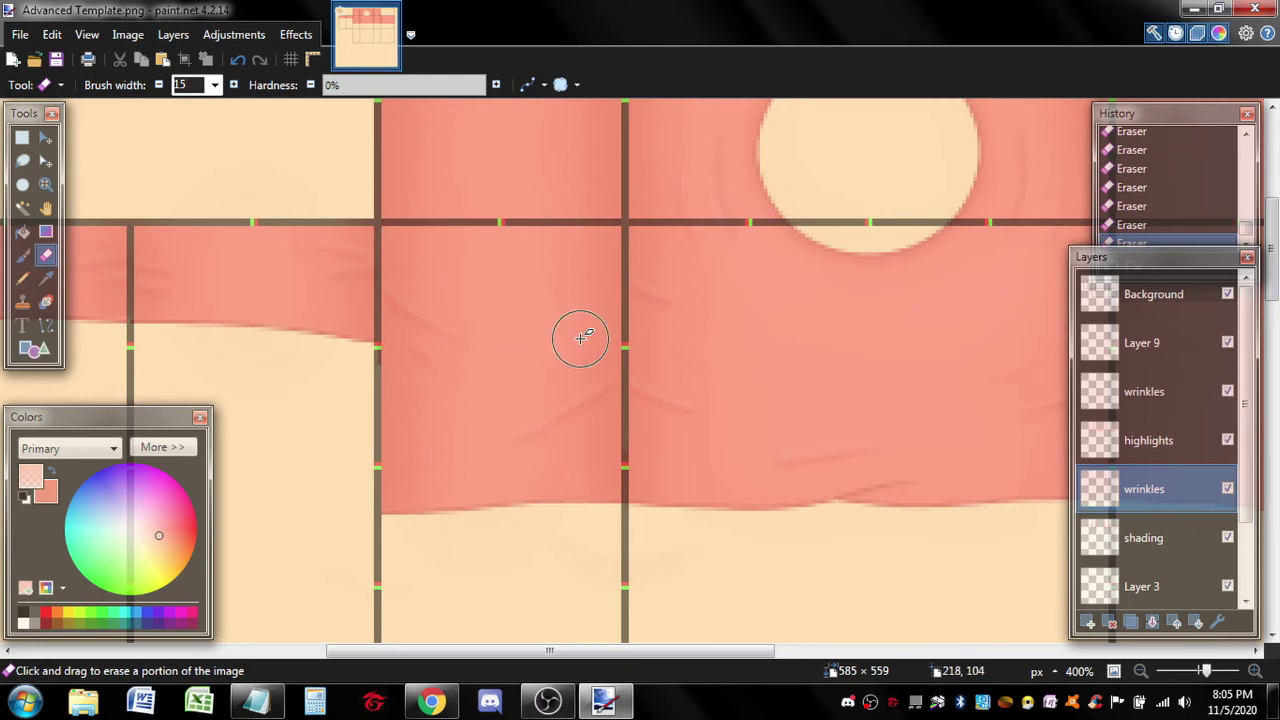
pyautogui.moveTo(483, 465); pyautogui.dragTo(455, 410)
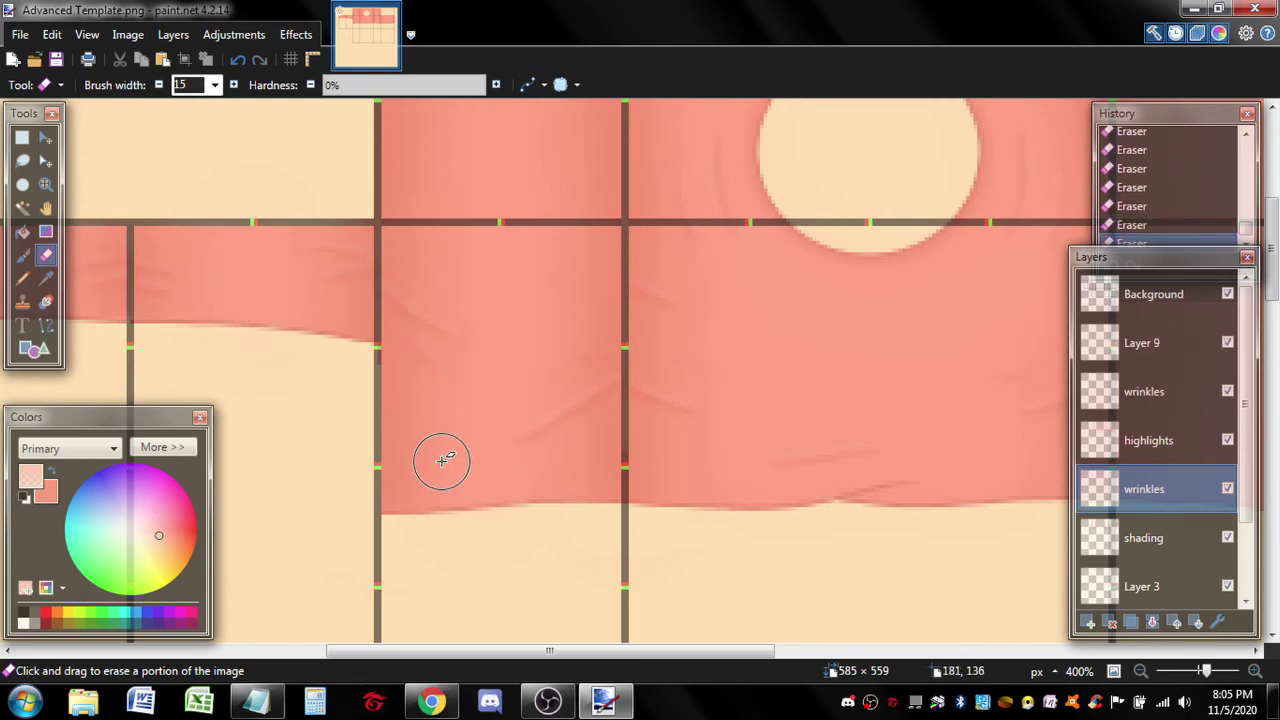
pyautogui.hscroll(3, 441, 460)
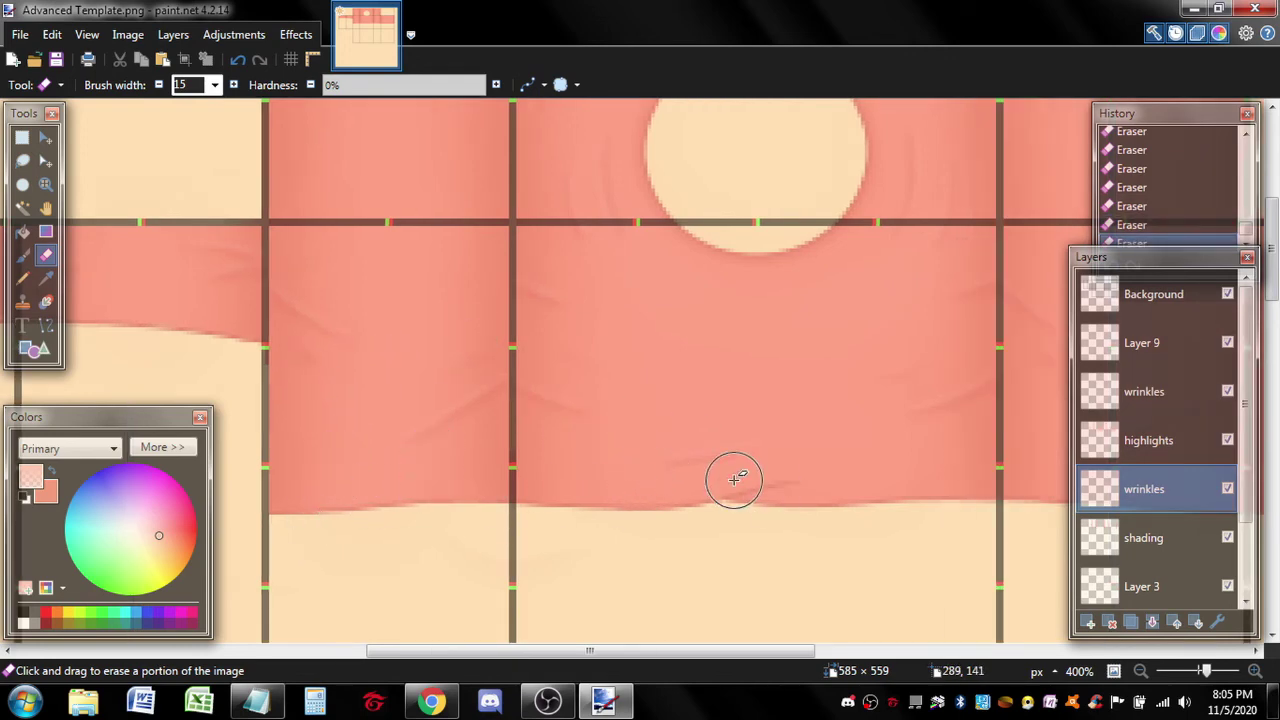
pyautogui.hscroll(3, 802, 483)
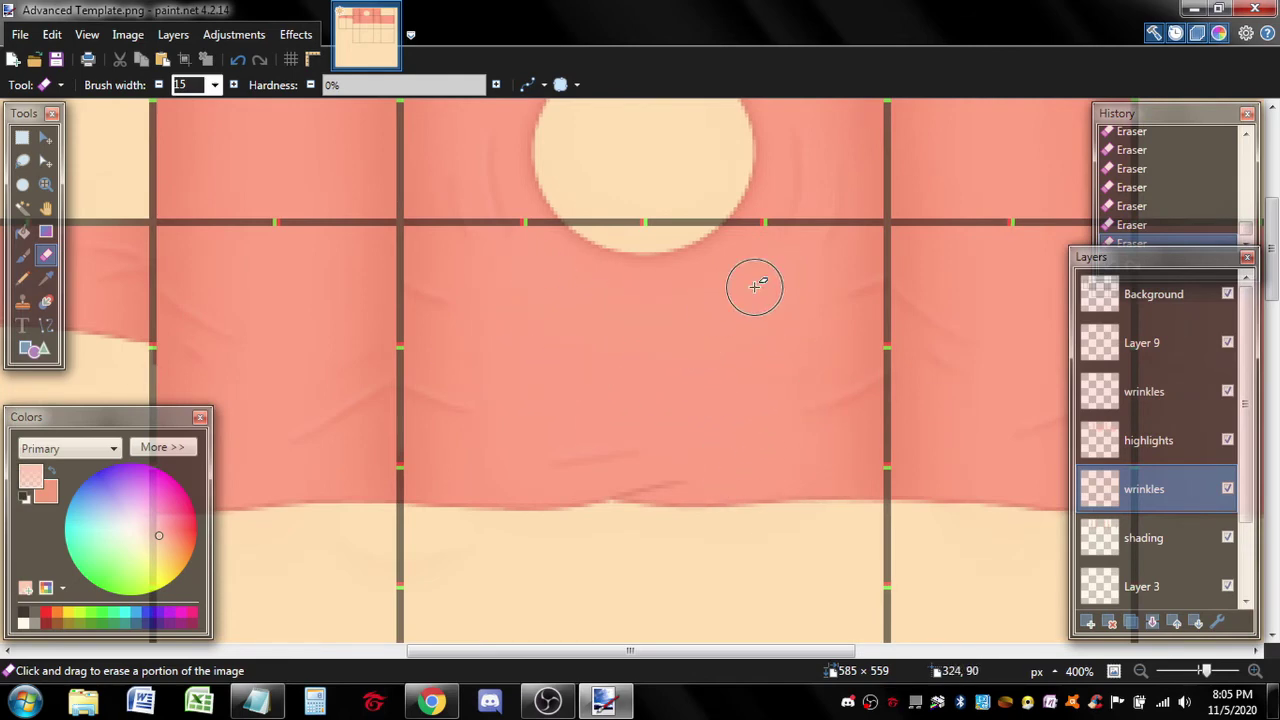
# - Erase unwanted parts of the lower wrinkles layer across the far side panel and the back panel
pyautogui.scroll(3, 751, 283)
pyautogui.scroll(-3, 715, 373)
pyautogui.hscroll(6, 715, 373)
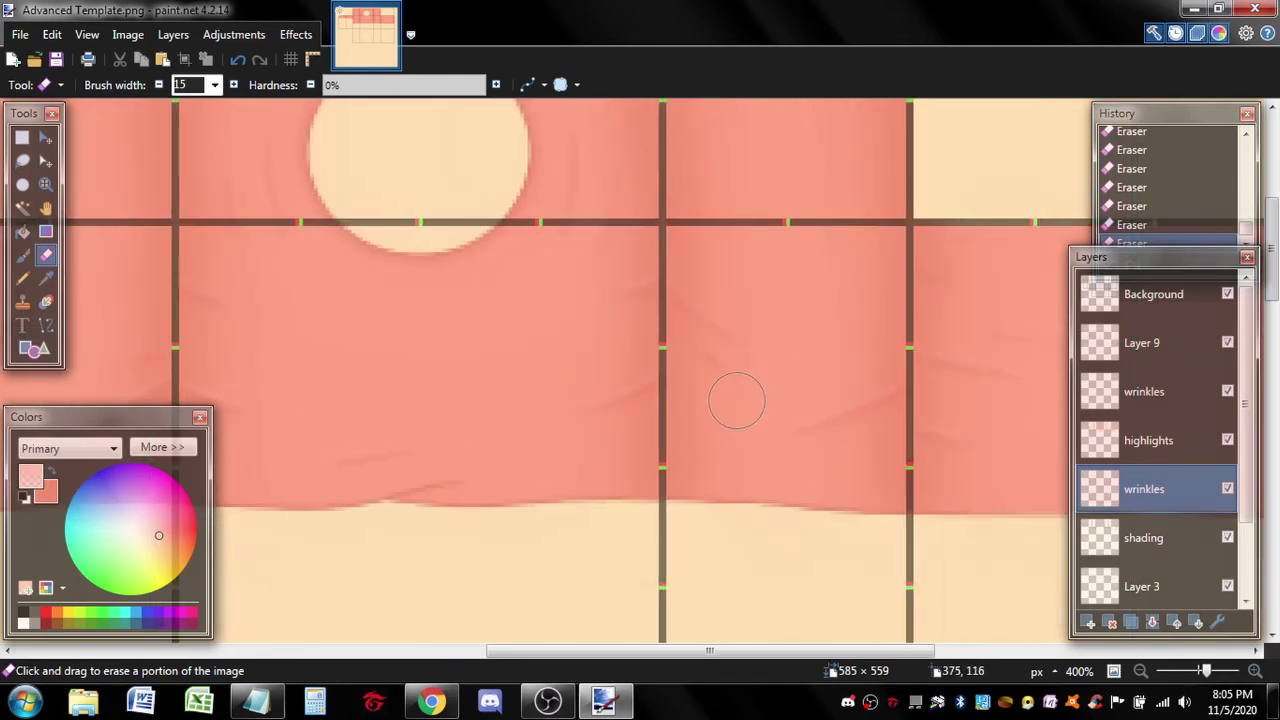
pyautogui.hscroll(6, 812, 433)
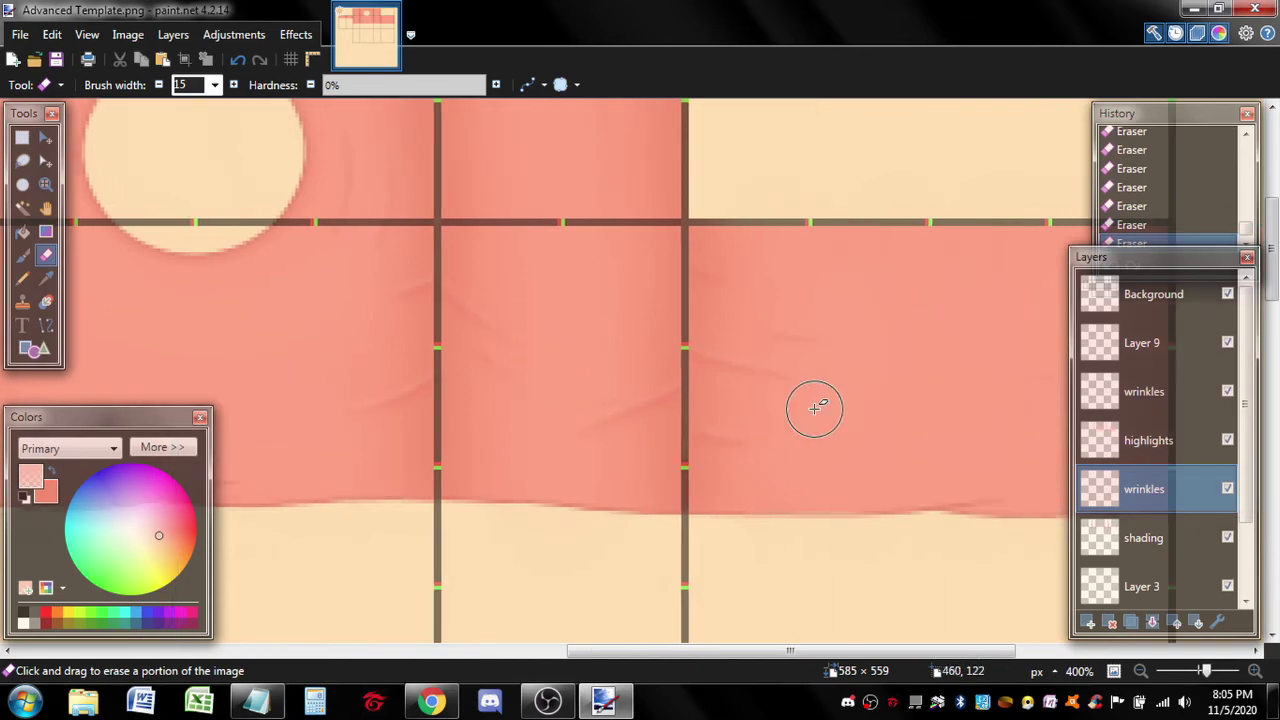
pyautogui.hscroll(6, 805, 400)
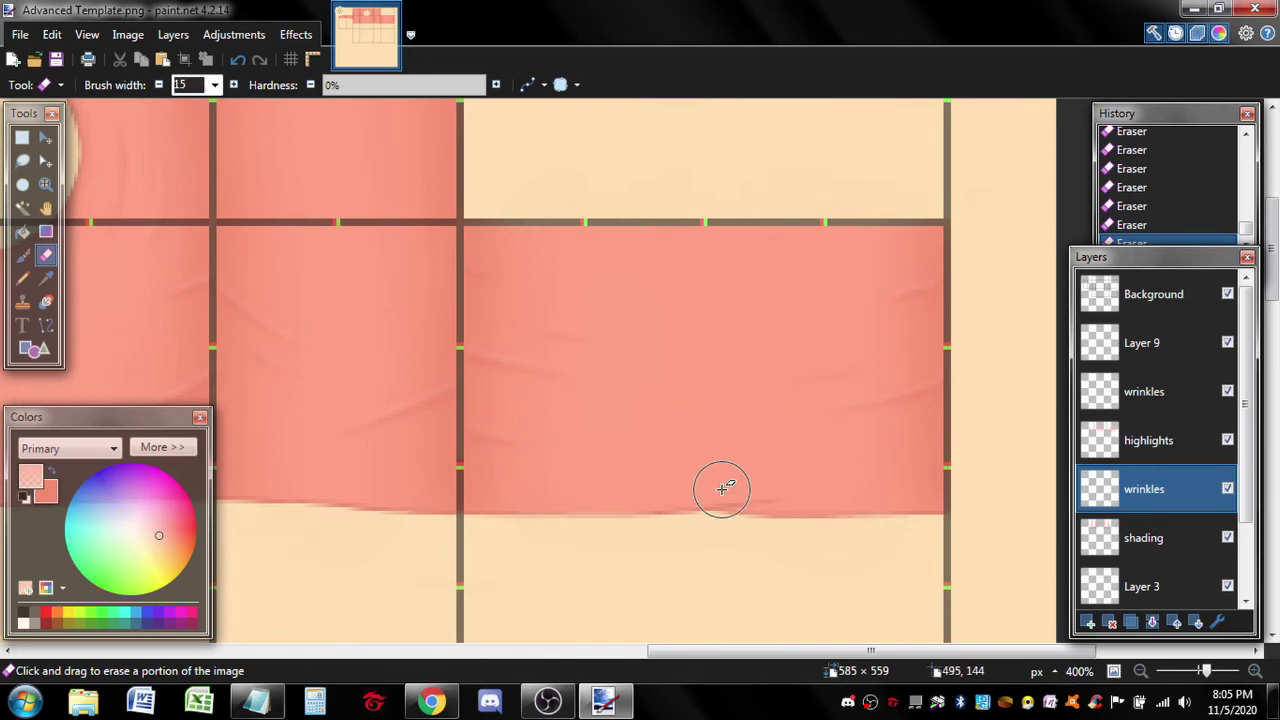
pyautogui.hscroll(-6, 727, 488)
pyautogui.hscroll(-20, 655, 479)
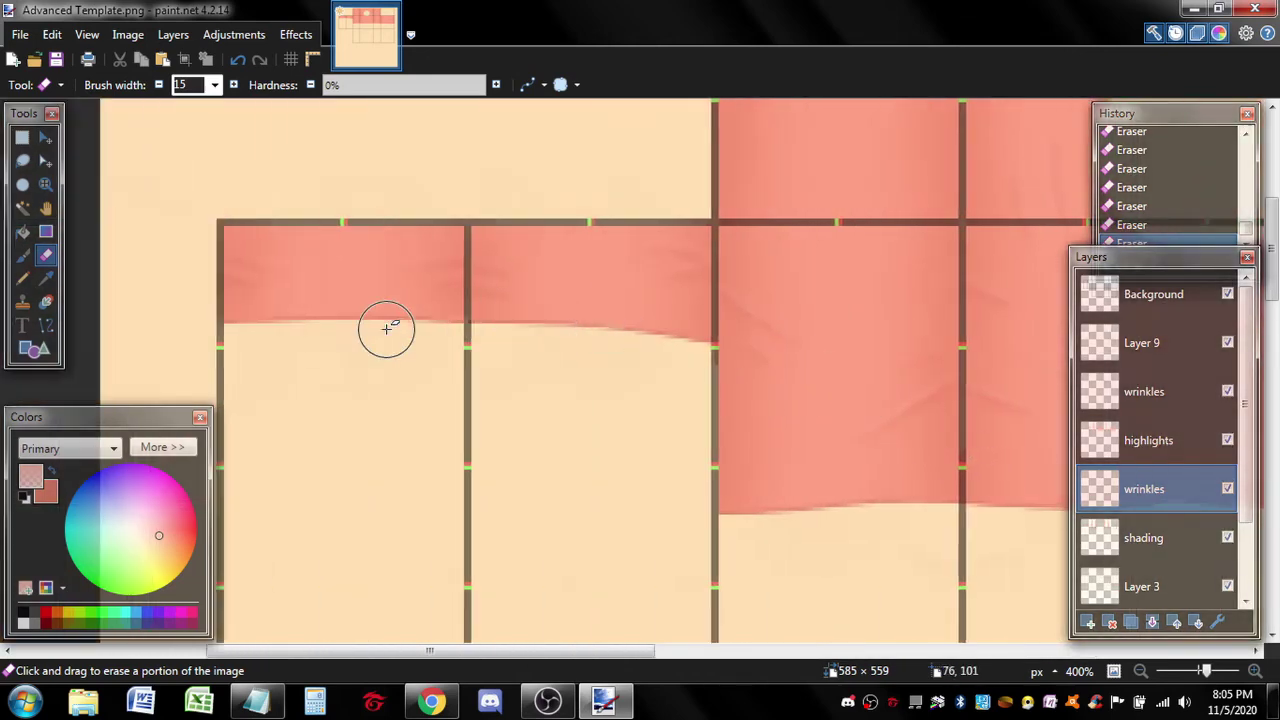
# - Fade the ends of the upper wrinkles layer's wrinkles across the side, front and back panels with the Eraser
pyautogui.click(1160, 394)
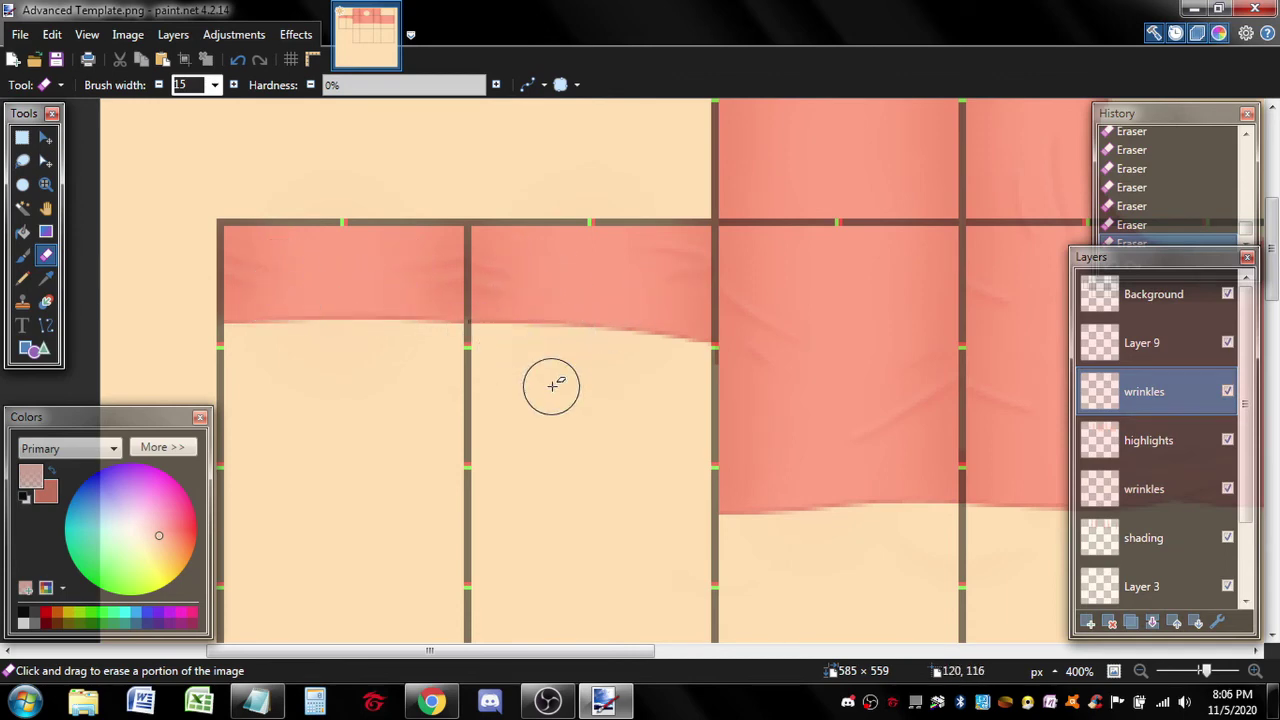
pyautogui.hscroll(15, 540, 375)
pyautogui.hscroll(-6, 563, 394)
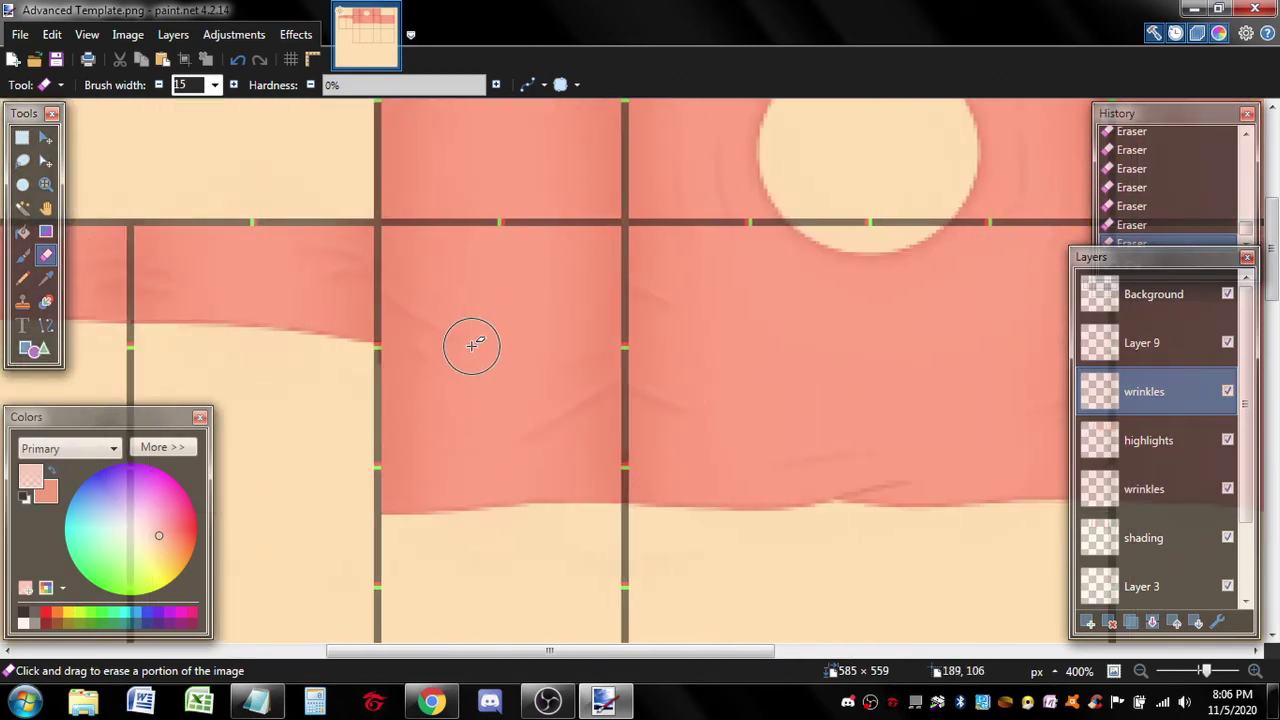
pyautogui.hscroll(6, 771, 431)
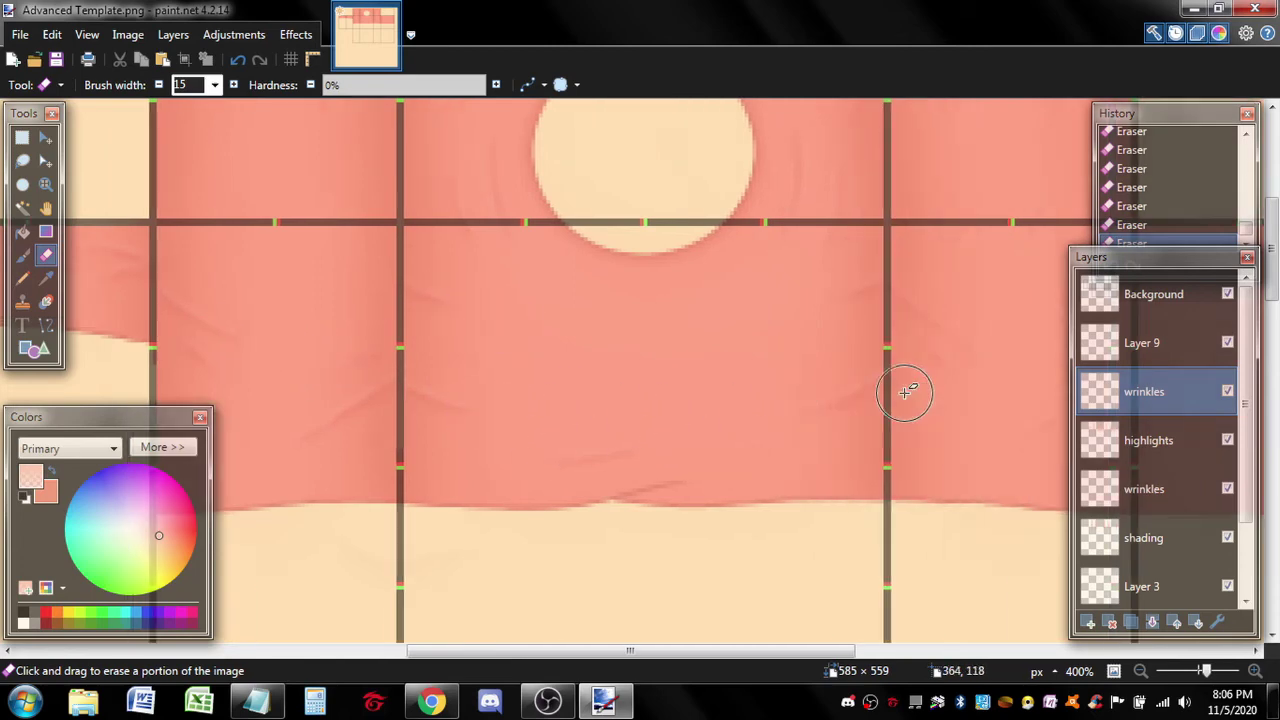
pyautogui.hscroll(3, 792, 410)
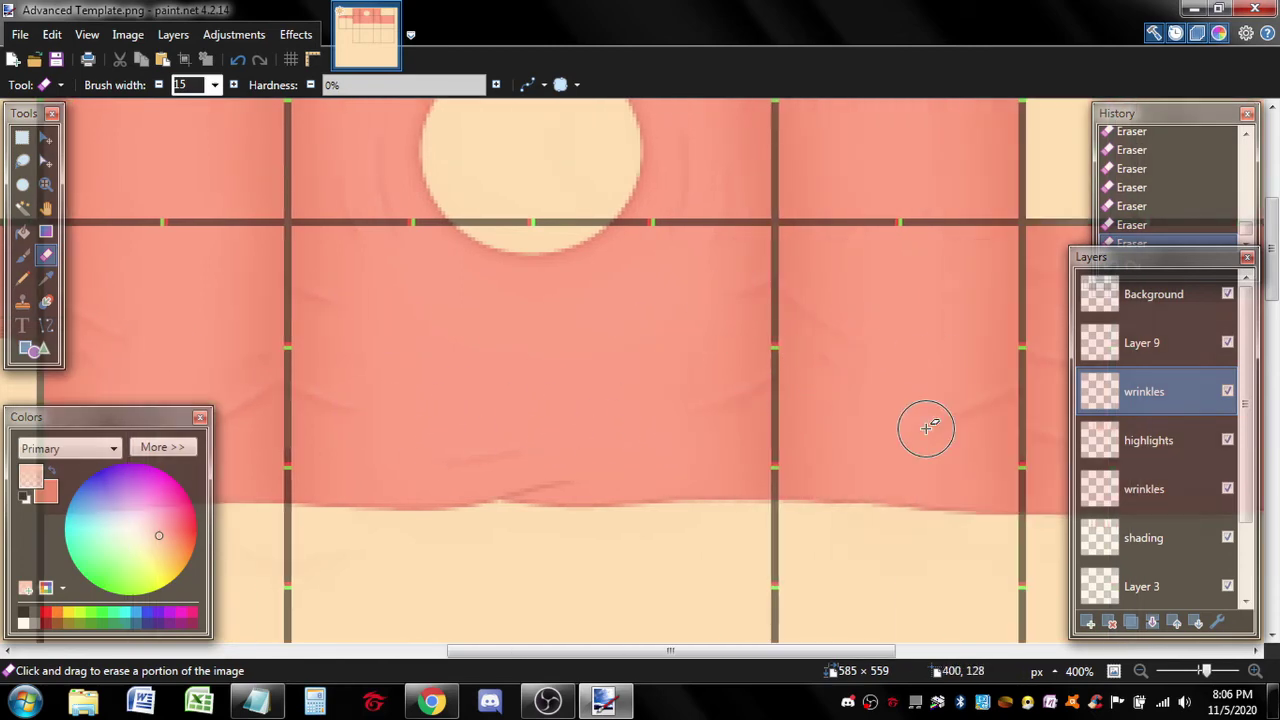
pyautogui.hscroll(9, 892, 457)
pyautogui.hscroll(6, 749, 457)
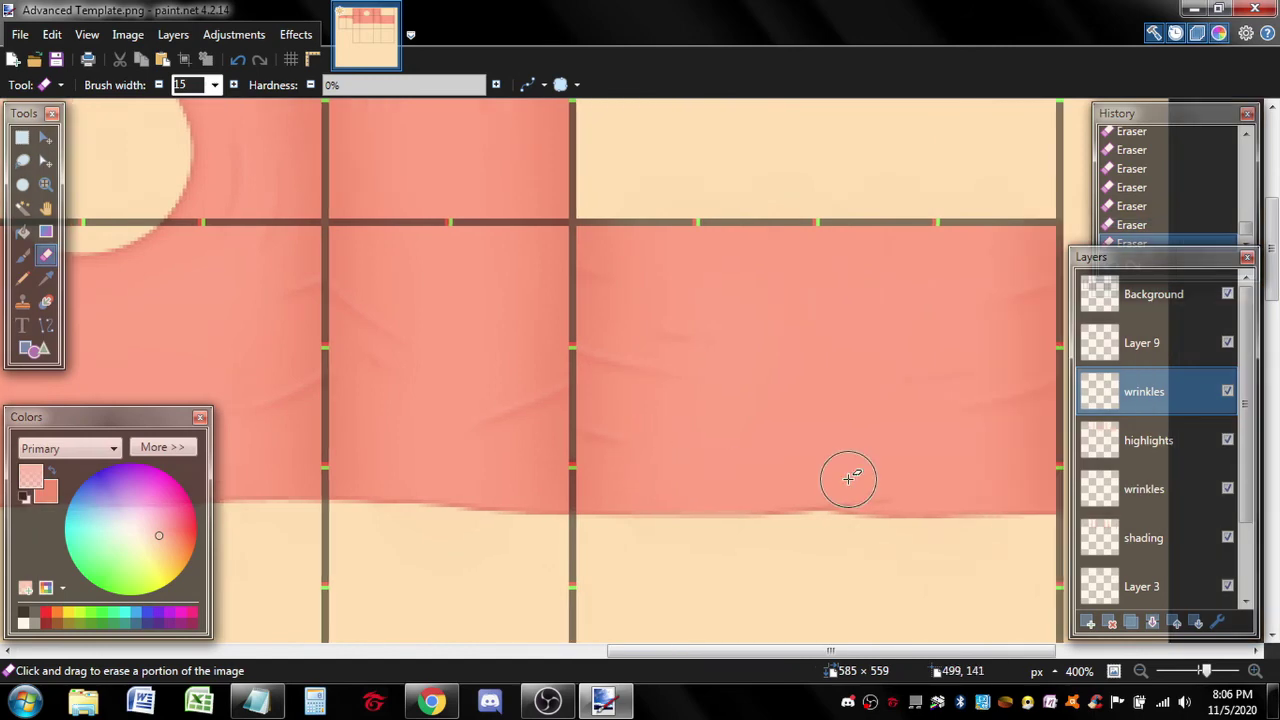
pyautogui.hscroll(-15, 630, 556)
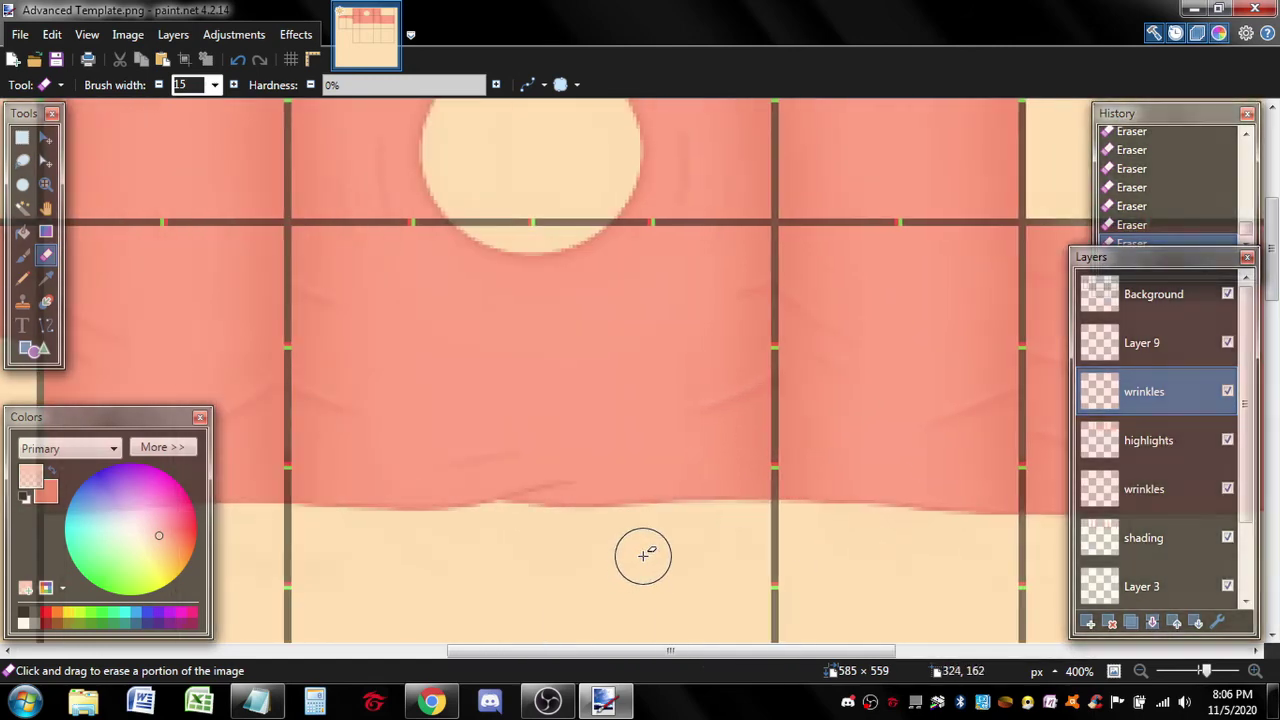
pyautogui.keyDown('ctrl'); pyautogui.scroll(-1, 646, 551); pyautogui.keyUp('ctrl')
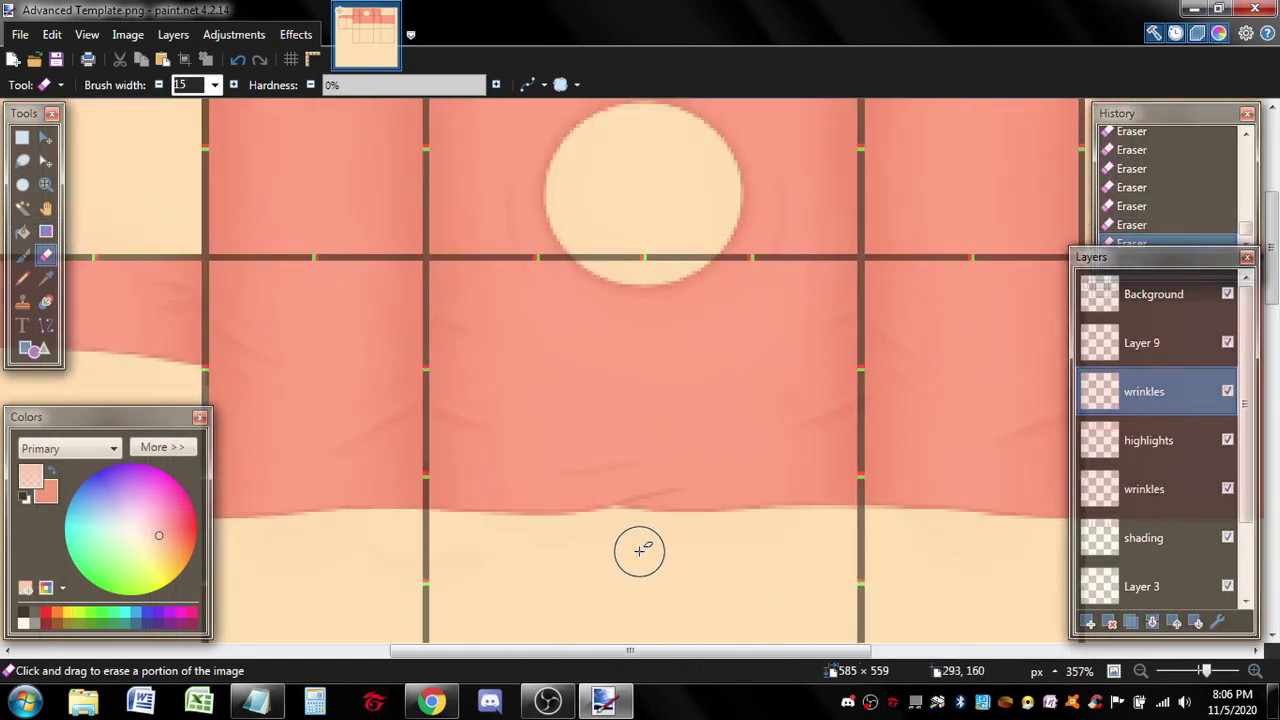
# - Draw a white ellipse outline of width 1, about 53 × 49 pixels, over the neck opening on Layer 9
pyautogui.click(1160, 342)
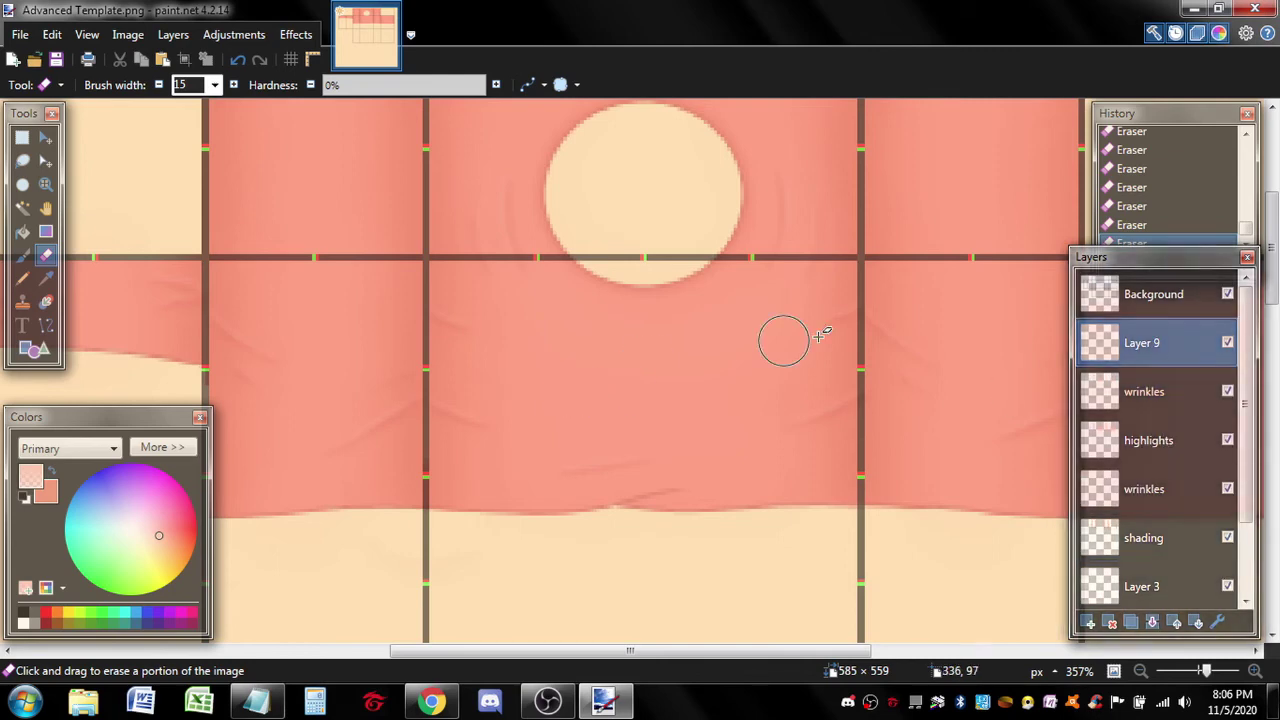
pyautogui.click(1229, 343)
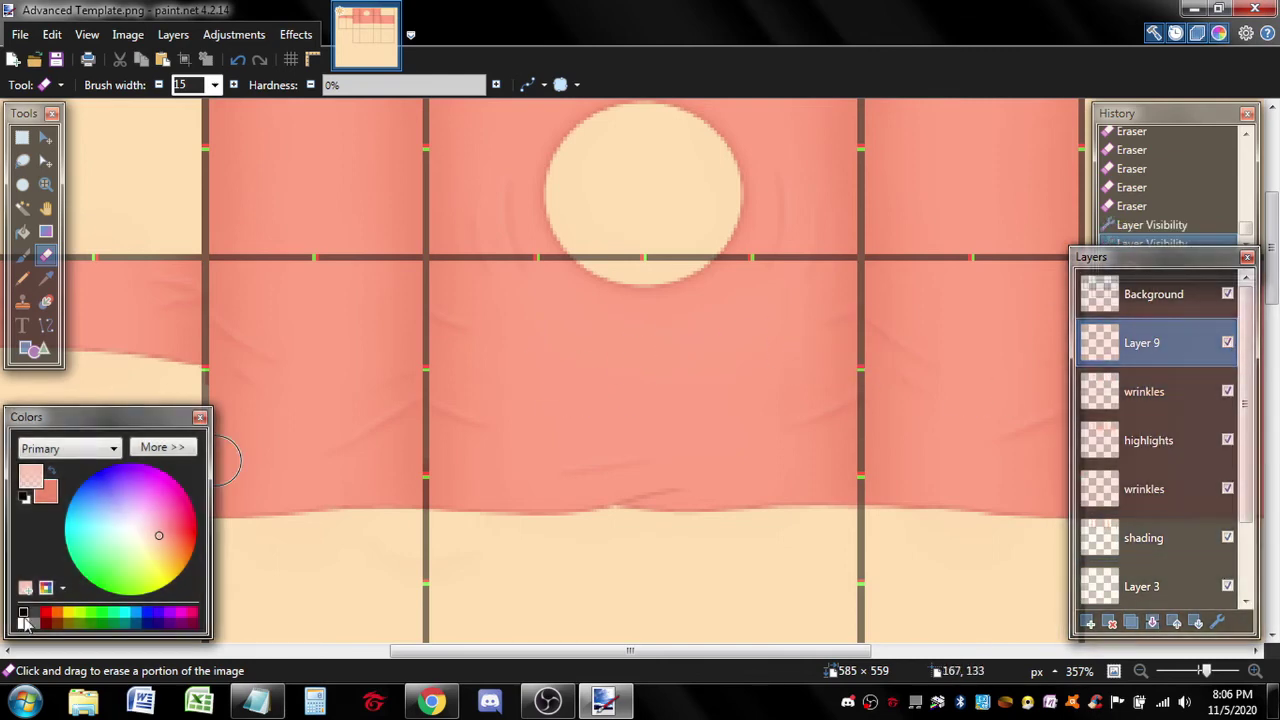
pyautogui.scroll(2, 625, 437)
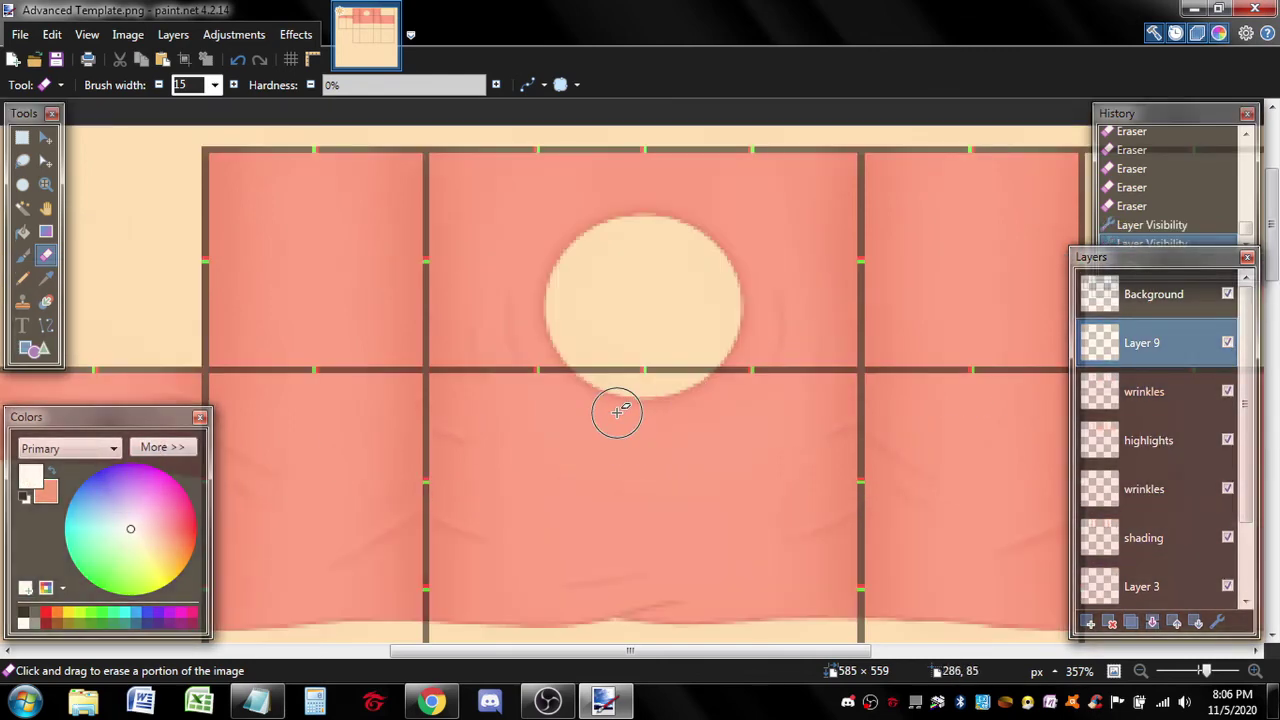
pyautogui.press('o')
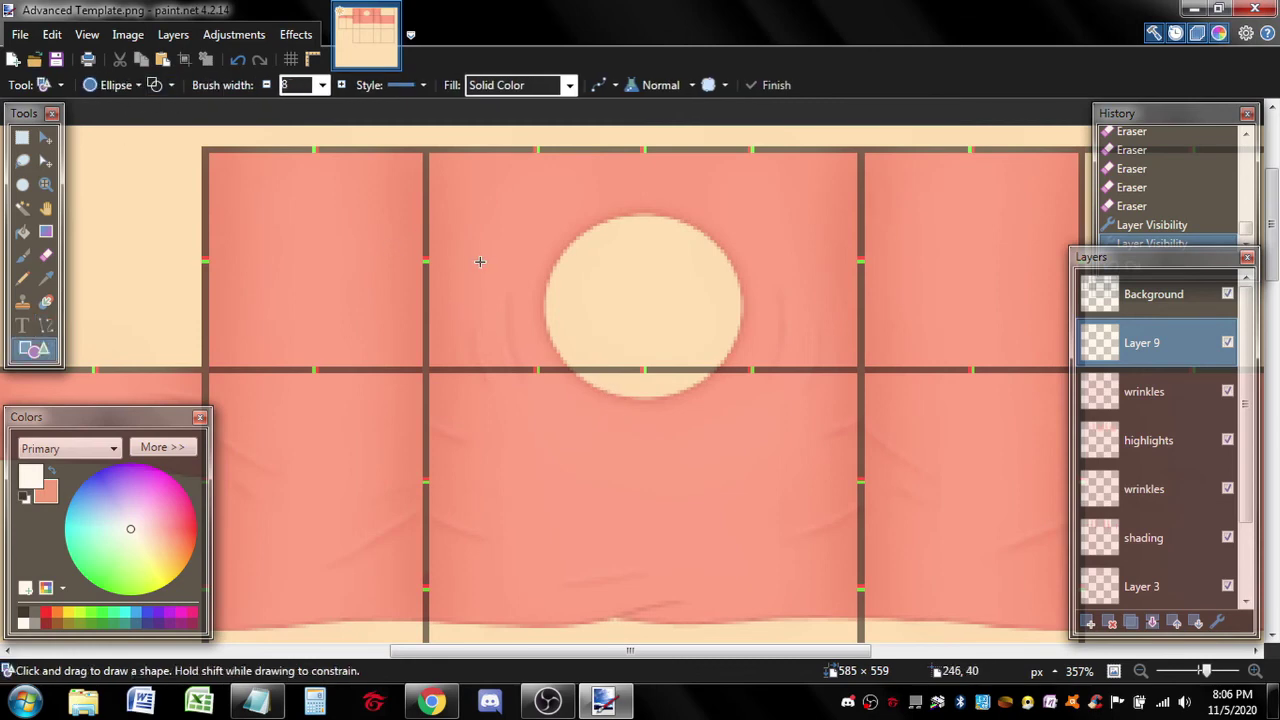
pyautogui.scroll(1, 639, 274)
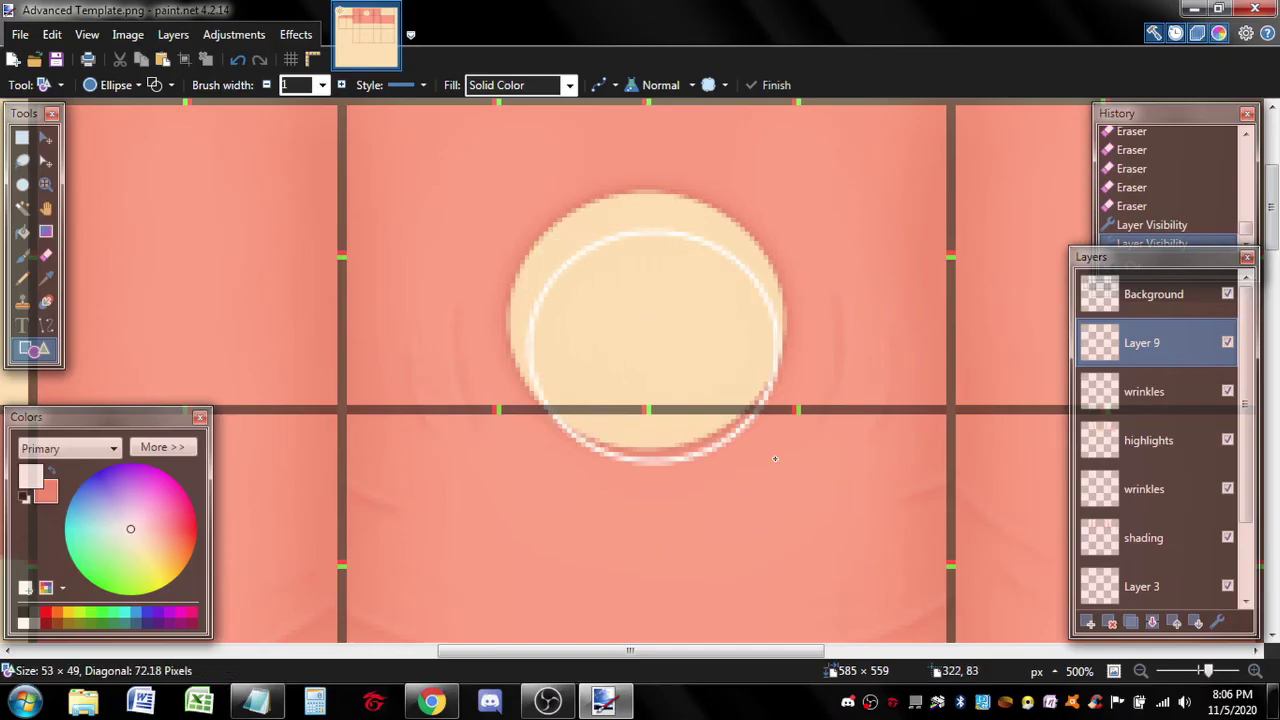
# - Stretch the white ellipse to fit around the edge of the neck opening and finish the shape
pyautogui.moveTo(648, 200); pyautogui.dragTo(650, 184)
pyautogui.moveTo(530, 322); pyautogui.dragTo(503, 326)
pyautogui.moveTo(780, 327); pyautogui.dragTo(794, 328)
pyautogui.moveTo(649, 462); pyautogui.dragTo(648, 457)
pyautogui.scroll(-2, 640, 445)
pyautogui.click(631, 437)
# - Draw a white curve about 73 pixels long from the front hem's outer edge up along the central fold, bent to follow the hem
pyautogui.scroll(-1, 631, 437)
pyautogui.press('o')
pyautogui.moveTo(349, 416); pyautogui.dragTo(686, 392)
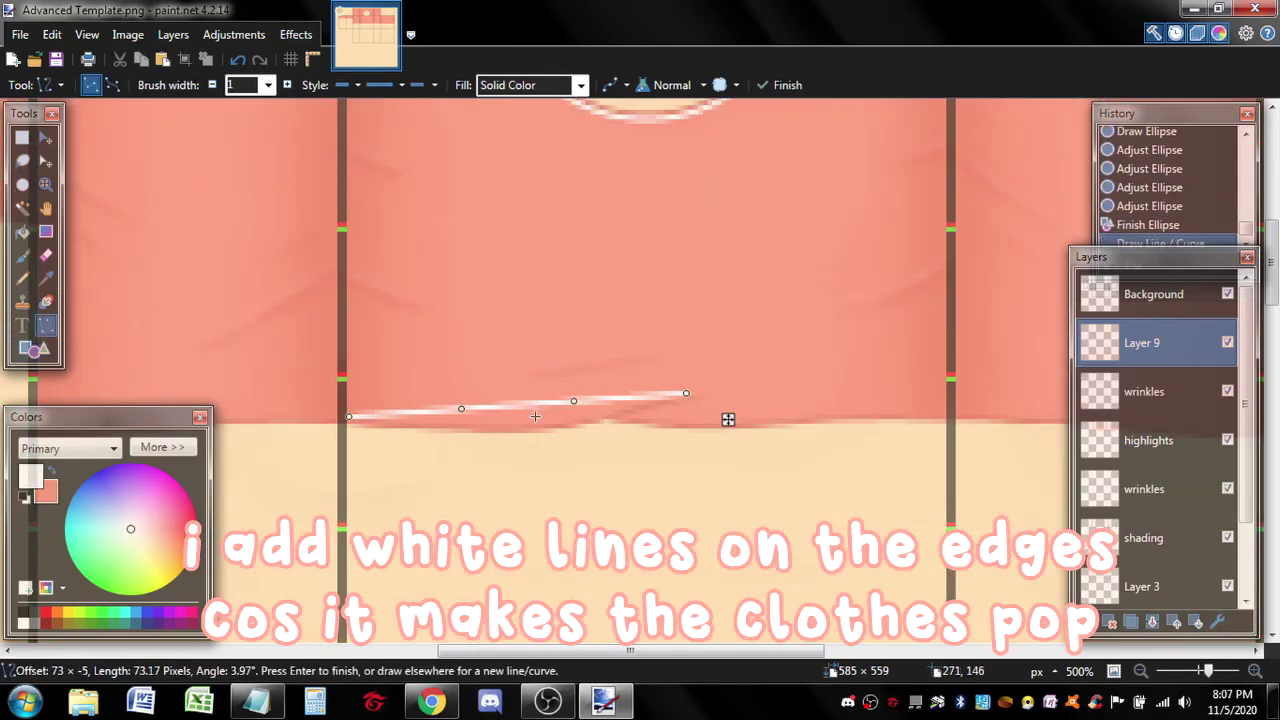
pyautogui.moveTo(575, 418); pyautogui.dragTo(575, 413)
pyautogui.moveTo(491, 424); pyautogui.dragTo(491, 425)
pyautogui.click(632, 422)
# - Draw a second white curve from the central fold to the front panel's opposite edge, bent to follow the hem
pyautogui.moveTo(626, 417); pyautogui.dragTo(944, 412)
pyautogui.moveTo(732, 416); pyautogui.dragTo(725, 422)
pyautogui.moveTo(838, 414); pyautogui.dragTo(839, 420)
pyautogui.press('Return')
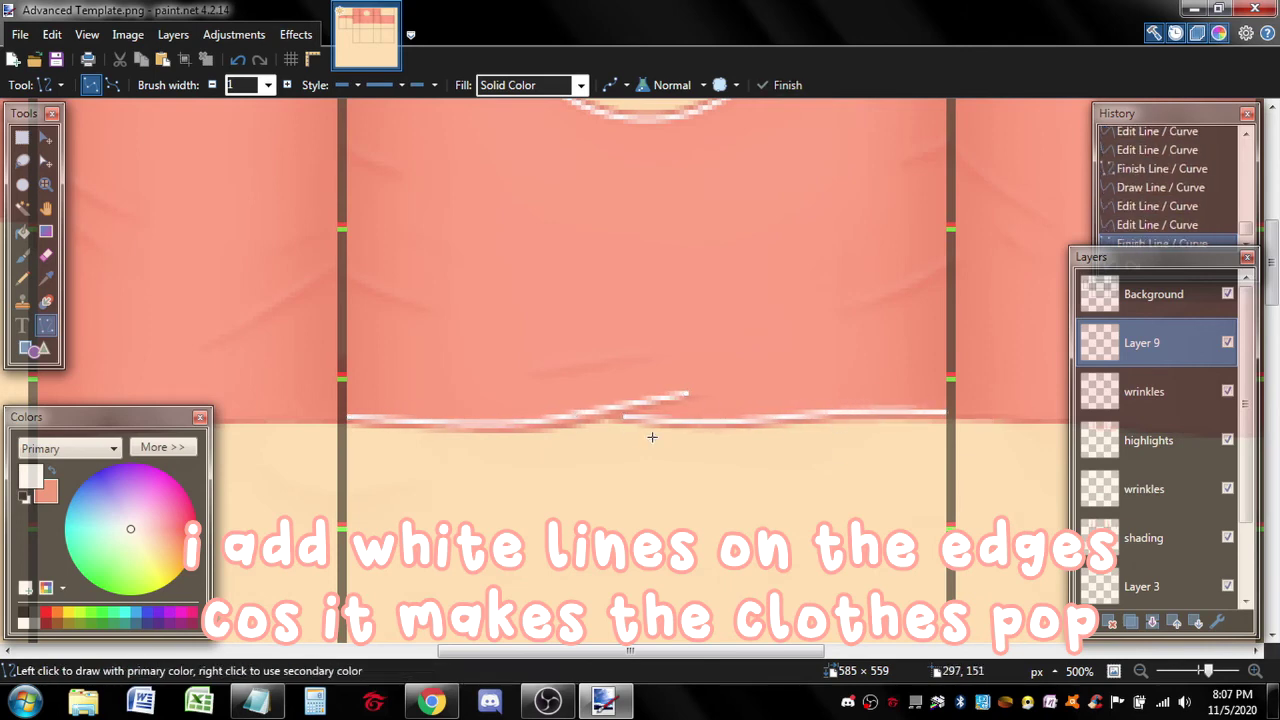
# - Tidy the front hem line with the eraser and draw a white curve about 52 pixels long along the adjoining side panel's hem
pyautogui.press('e')
pyautogui.moveTo(618, 412)
pyautogui.mouseDown()
pyautogui.moveTo(632, 420)
pyautogui.moveTo(712, 383)
pyautogui.moveTo(740, 422)
pyautogui.moveTo(607, 400)
pyautogui.moveTo(377, 431)
pyautogui.mouseUp()
pyautogui.hscroll(-5, 740, 422)
pyautogui.press('o')
pyautogui.press('[')
pyautogui.press('[')
pyautogui.moveTo(577, 422); pyautogui.dragTo(578, 414)
pyautogui.moveTo(478, 427); pyautogui.dragTo(803, 431)
pyautogui.press('Return')
# - Fit a white curve along the hem of the side panel at the front's opposite edge and finish it
pyautogui.hscroll(10, 604, 456)
pyautogui.moveTo(612, 418)
pyautogui.mouseDown()
pyautogui.moveTo(697, 429)
pyautogui.moveTo(614, 420)
pyautogui.mouseUp()
pyautogui.press('Return')
# - Draw a white curve about 61 pixels long along the first part of the back panel's hem, bent to follow the edge
pyautogui.hscroll(6, 674, 449)
pyautogui.moveTo(366, 430); pyautogui.dragTo(749, 417)
pyautogui.moveTo(622, 422); pyautogui.dragTo(627, 431)
pyautogui.moveTo(495, 427); pyautogui.dragTo(502, 434)
# - Draw a white curve about 41 pixels long along the rest of the back hem and erase stray pixels where the curves overlap
pyautogui.moveTo(705, 431); pyautogui.dragTo(963, 431)
pyautogui.moveTo(790, 433); pyautogui.dragTo(767, 440)
pyautogui.press('Return')
pyautogui.press('e')
pyautogui.click(748, 417)
pyautogui.click(706, 431)
pyautogui.hscroll(-10, 676, 470)
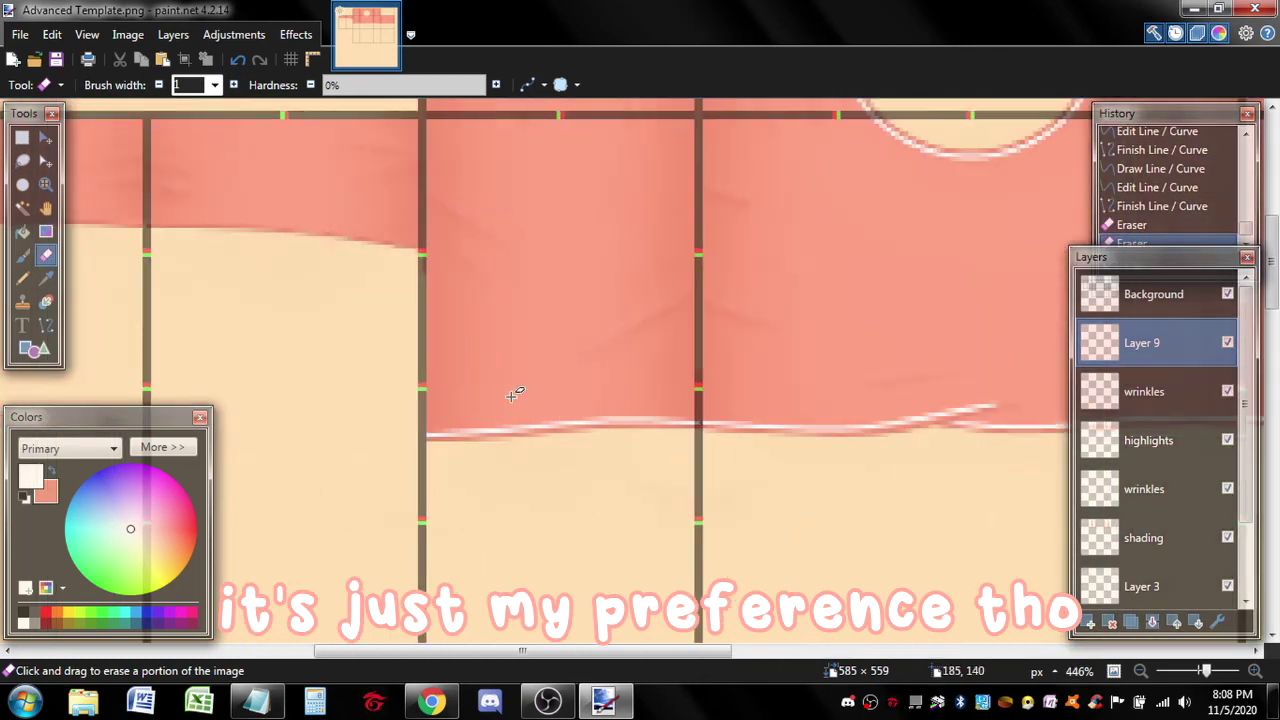
# - Draw a white curve about 53 pixels long along the lower edge of the sleeve panel nearest the torso, bent to match the edge
pyautogui.scroll(3, 514, 391)
pyautogui.press('o')
pyautogui.moveTo(484, 326)
pyautogui.mouseDown()
pyautogui.moveTo(725, 367)
pyautogui.moveTo(780, 350)
pyautogui.mouseUp()
pyautogui.moveTo(586, 338)
pyautogui.mouseDown()
pyautogui.moveTo(680, 334)
pyautogui.moveTo(586, 334)
pyautogui.mouseUp()
pyautogui.press('Return')
# - Draw another white curve about 53 pixels long along the neighbouring sleeve panel's lower edge and refine its bend to follow the edge
pyautogui.hscroll(-5, 660, 324)
pyautogui.moveTo(696, 326); pyautogui.dragTo(400, 326)
pyautogui.moveTo(500, 326); pyautogui.dragTo(497, 320)
pyautogui.moveTo(604, 326); pyautogui.dragTo(616, 321)
pyautogui.moveTo(498, 320); pyautogui.dragTo(486, 320)
pyautogui.moveTo(616, 321); pyautogui.dragTo(617, 324)
pyautogui.press('Return')
pyautogui.hotkey('ctrl', 'z')
pyautogui.moveTo(486, 320); pyautogui.dragTo(502, 321)
pyautogui.moveTo(617, 324); pyautogui.dragTo(631, 325)
pyautogui.press('Return')
pyautogui.scroll(-1, 660, 398)
pyautogui.hscroll(4, 660, 400)
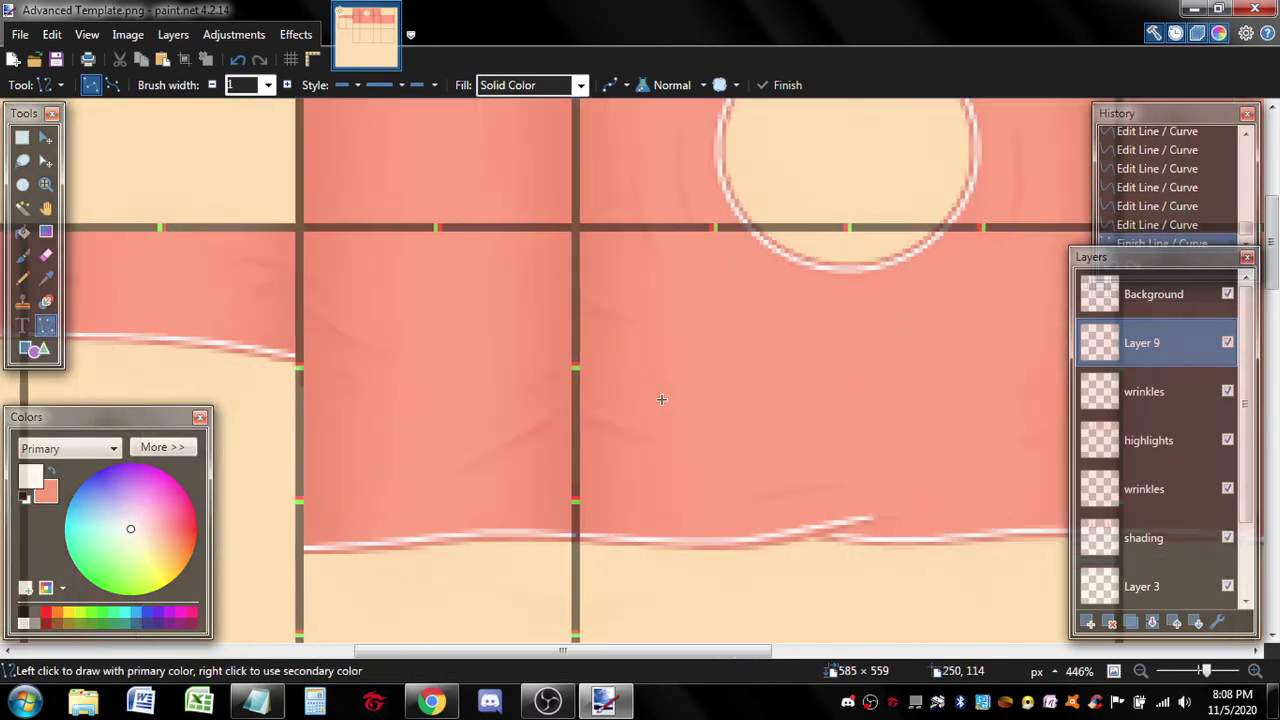
# - Set Layer 9's opacity to 68 and add a new layer above it
pyautogui.click(1217, 622)
pyautogui.moveTo(682, 233); pyautogui.dragTo(816, 103)
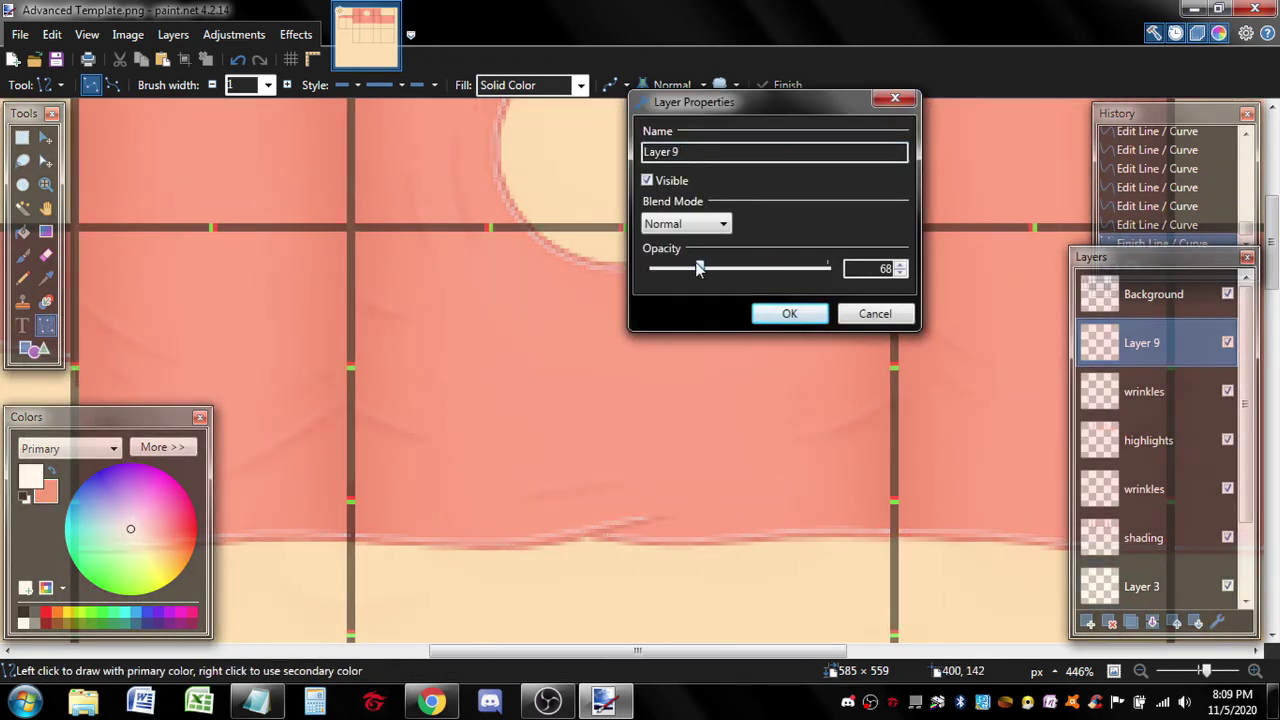
pyautogui.click(776, 314)
pyautogui.scroll(-1, 689, 496)
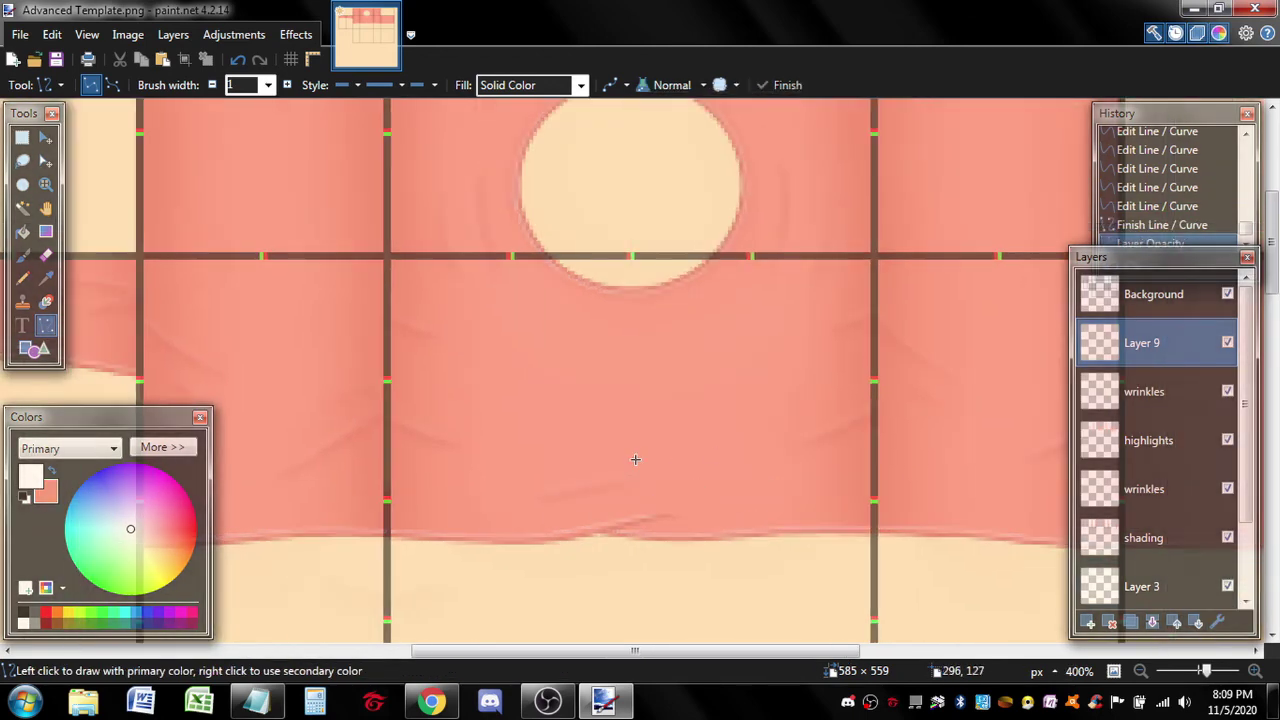
pyautogui.click(1089, 622)
# - Adjust the opacity of both wrinkles layers
pyautogui.moveTo(1245, 490); pyautogui.dragTo(1245, 508)
pyautogui.click(1190, 511)
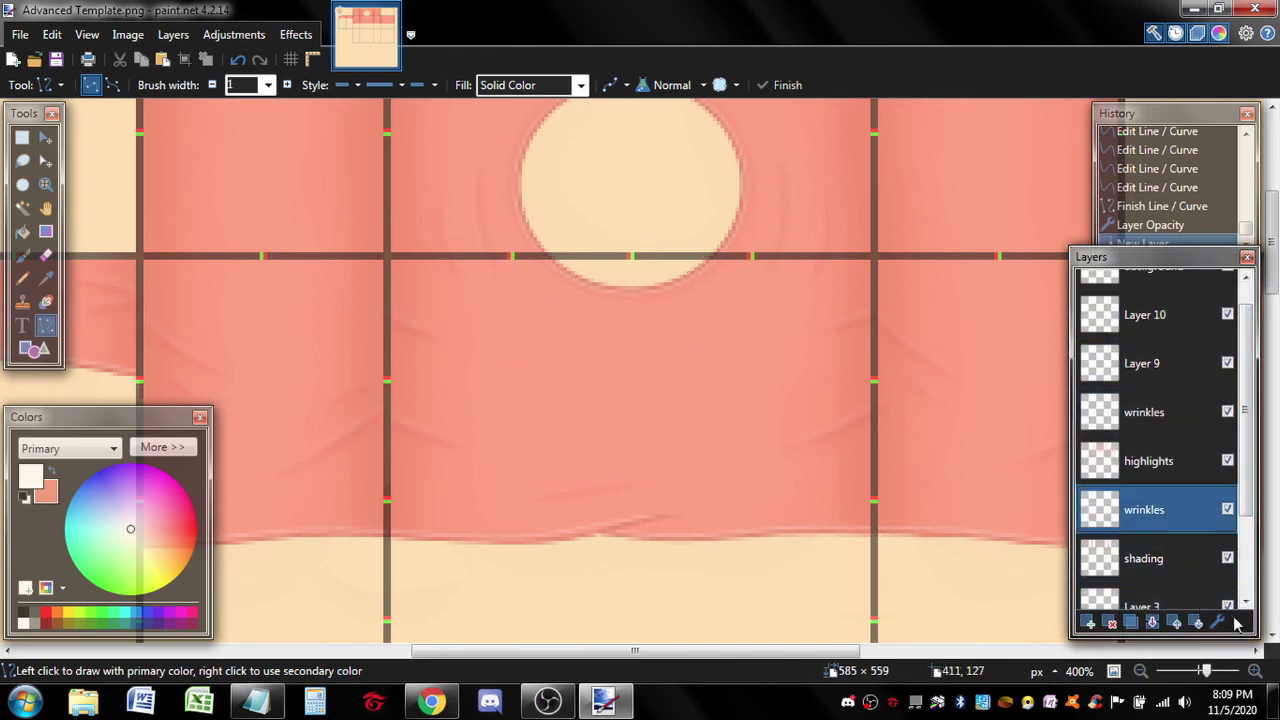
pyautogui.click(1217, 622)
pyautogui.click(765, 304)
pyautogui.click(1160, 412)
pyautogui.click(1217, 622)
pyautogui.moveTo(693, 256); pyautogui.dragTo(687, 263)
pyautogui.click(783, 303)
# - Draw a filled heart of about 14 × 12 pixels in a darker coral on Layer 10, centred on the chest
pyautogui.click(1145, 314)
pyautogui.press('o')
pyautogui.click(110, 85)
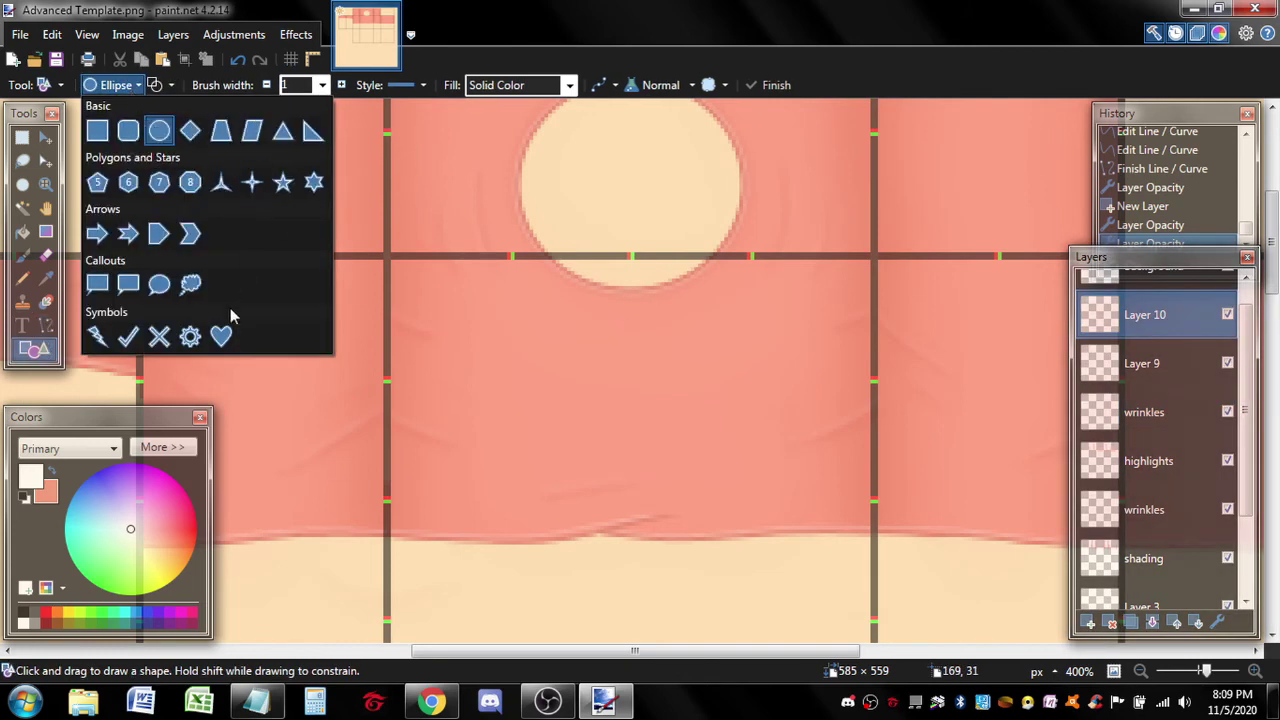
pyautogui.click(224, 334)
pyautogui.press('x')
pyautogui.click(162, 447)
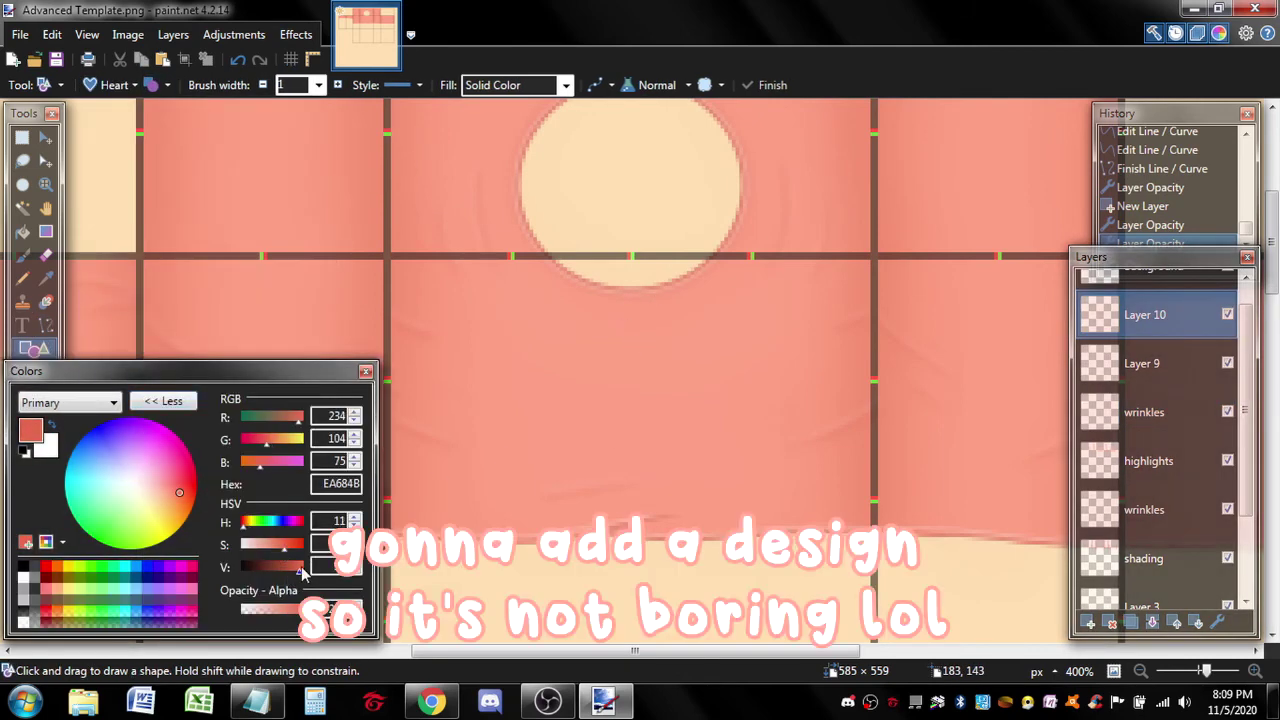
pyautogui.moveTo(613, 345)
pyautogui.mouseDown()
pyautogui.moveTo(667, 391)
pyautogui.moveTo(688, 328)
pyautogui.moveTo(688, 417)
pyautogui.mouseUp()
pyautogui.press('Return')
pyautogui.press('x')
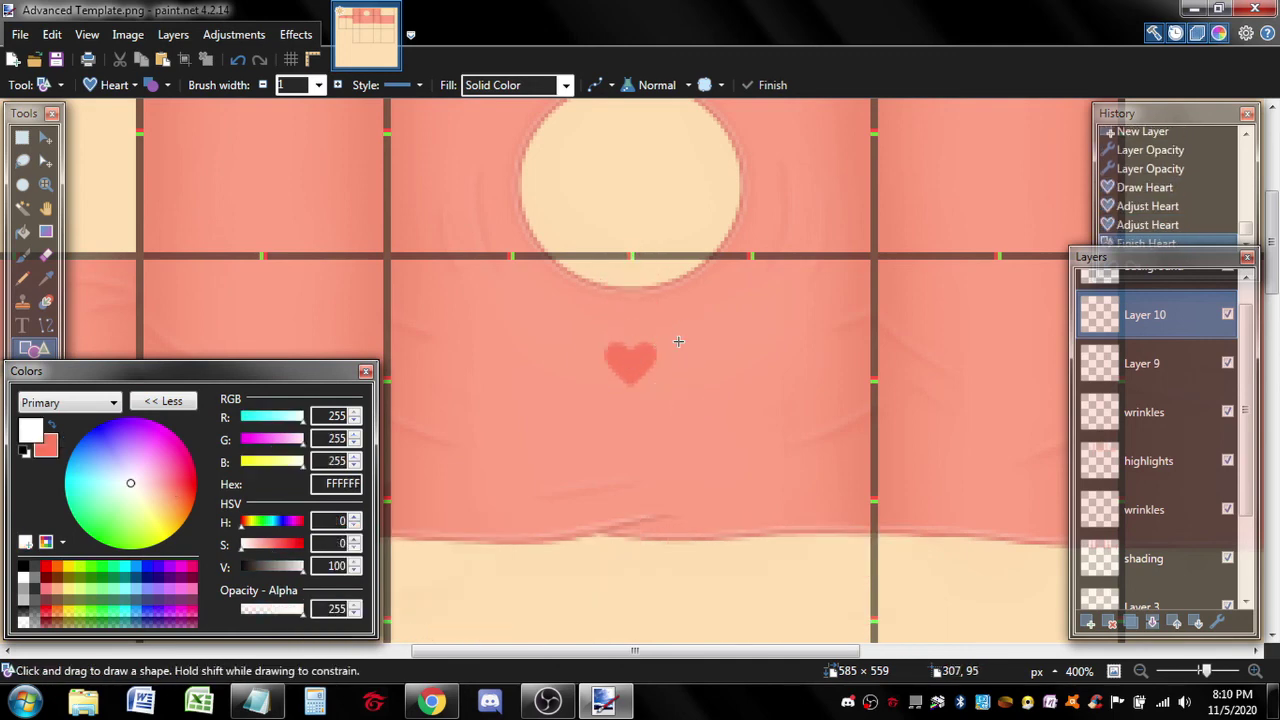
# - Reopen the finished heart through undo, reposition it slightly higher below the neckline and finish the shape
pyautogui.click(175, 405)
pyautogui.hotkey('ctrl', 'z')
pyautogui.hotkey('ctrl', 'z')
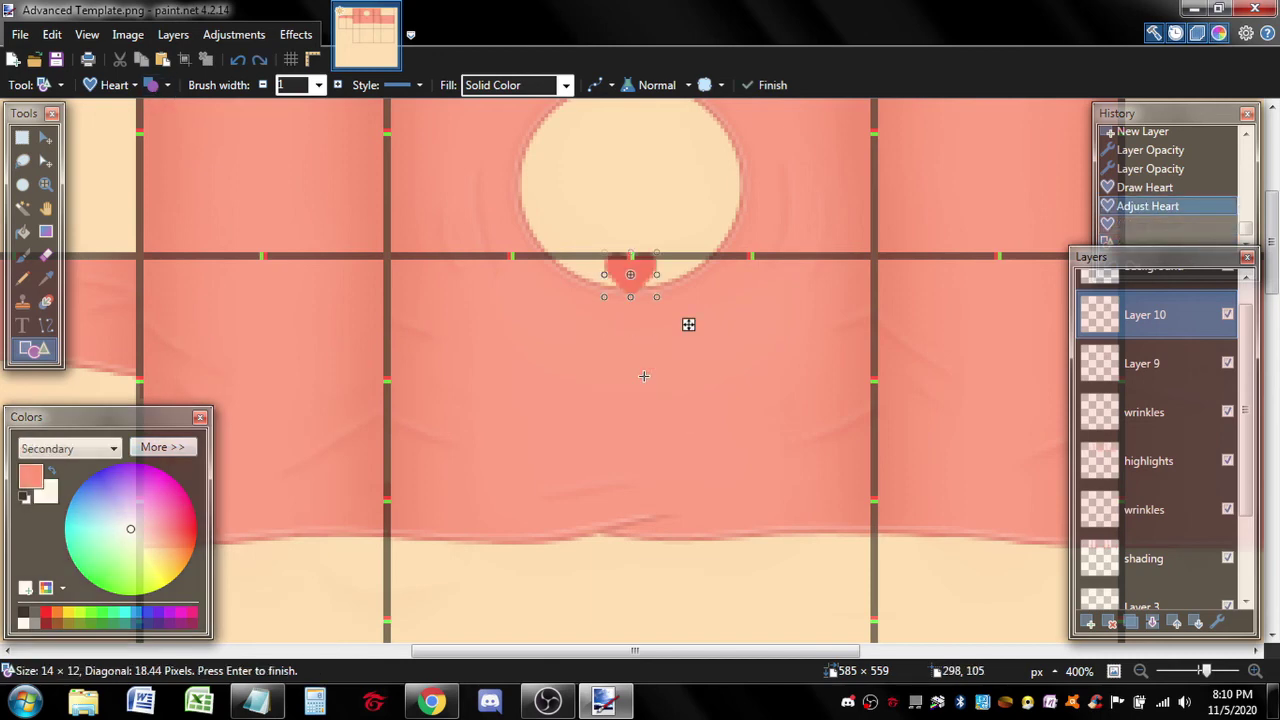
pyautogui.click(152, 89)
pyautogui.press('x')
pyautogui.hotkey('ctrl', 'z')
pyautogui.hotkey('ctrl', 'z')
pyautogui.moveTo(688, 325); pyautogui.dragTo(689, 410)
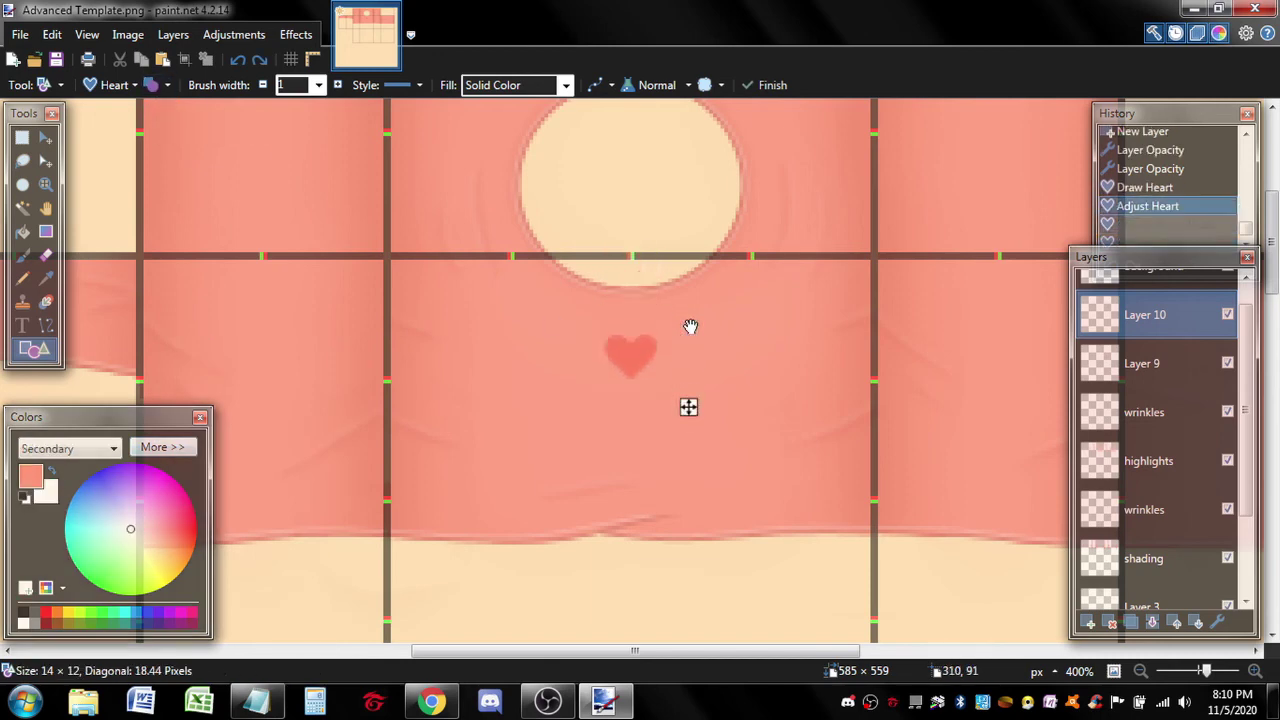
pyautogui.press('Return')
# - Draw a white, unfilled heart outline on Layer 9 and align it around the coral heart
pyautogui.press('x')
pyautogui.click(1142, 363)
pyautogui.scroll(2, 720, 342)
pyautogui.click(160, 85)
pyautogui.click(230, 129)
pyautogui.moveTo(546, 336); pyautogui.dragTo(625, 409)
pyautogui.moveTo(546, 373); pyautogui.dragTo(634, 371)
pyautogui.press('Return')
# - Add noise to the base color on Layer 4 with intensity 12, color saturation 14 and coverage 100
pyautogui.scroll(-2, 637, 404)
pyautogui.scroll(-1, 637, 404)
pyautogui.scroll(-3, 1160, 450)
pyautogui.click(1142, 534)
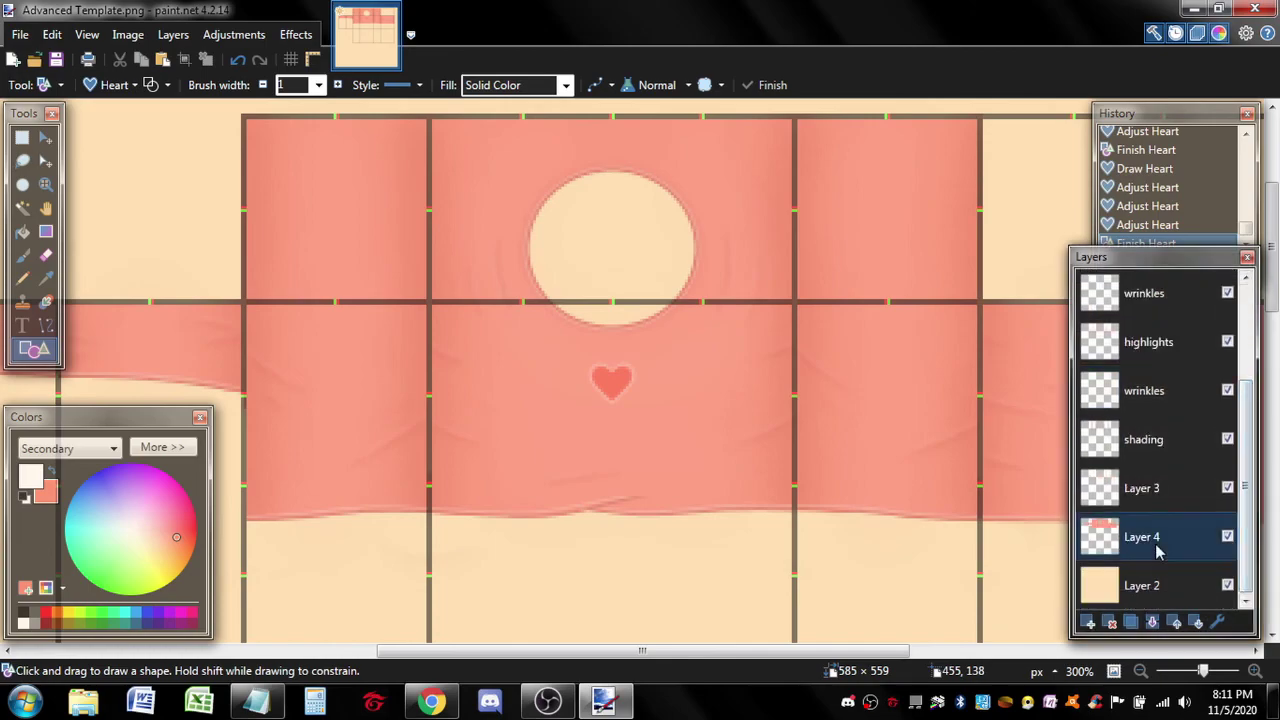
pyautogui.click(296, 34)
pyautogui.moveTo(343, 157)
pyautogui.click(542, 155)
pyautogui.moveTo(668, 238); pyautogui.dragTo(880, 154)
pyautogui.moveTo(757, 250); pyautogui.dragTo(713, 252)
pyautogui.moveTo(830, 203); pyautogui.dragTo(733, 202)
pyautogui.moveTo(711, 251); pyautogui.dragTo(713, 252)
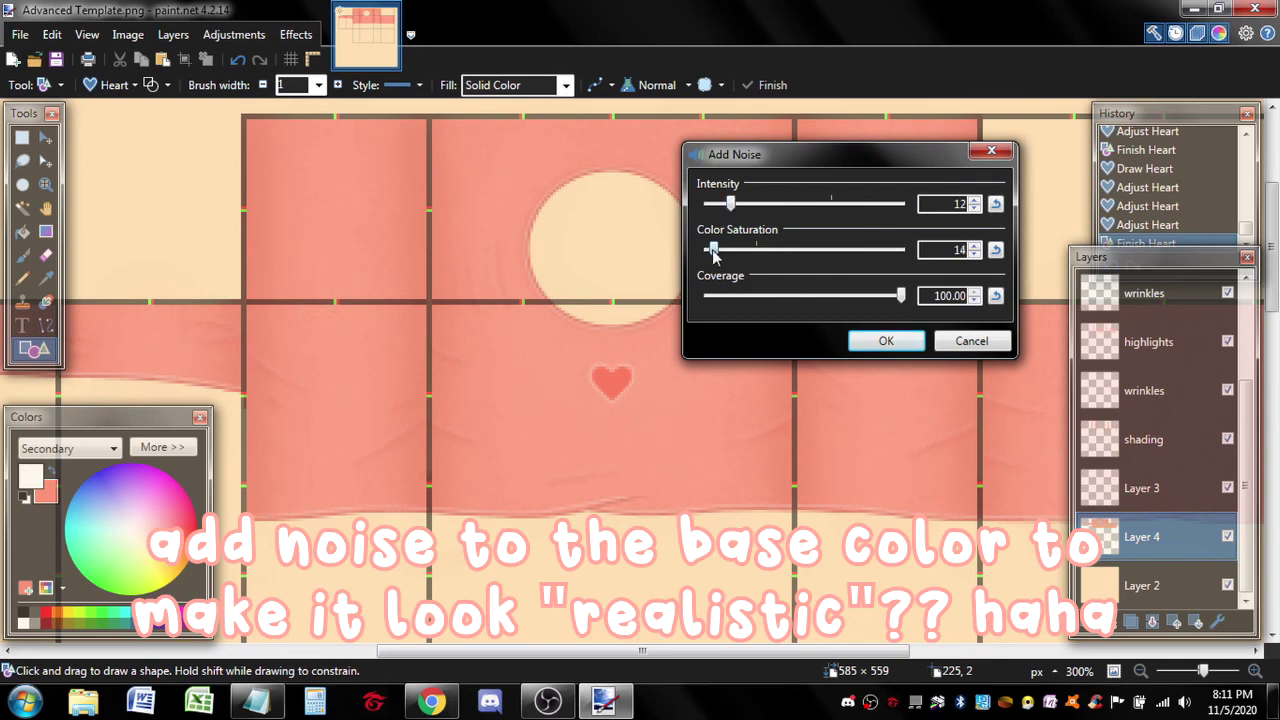
pyautogui.click(886, 341)
# - Reduce the opacity of the white edge lines on Layer 9 to 59
pyautogui.scroll(2, 1110, 330)
pyautogui.doubleClick(1105, 324)
pyautogui.moveTo(623, 231); pyautogui.dragTo(806, 105)
pyautogui.moveTo(737, 273); pyautogui.dragTo(740, 278)
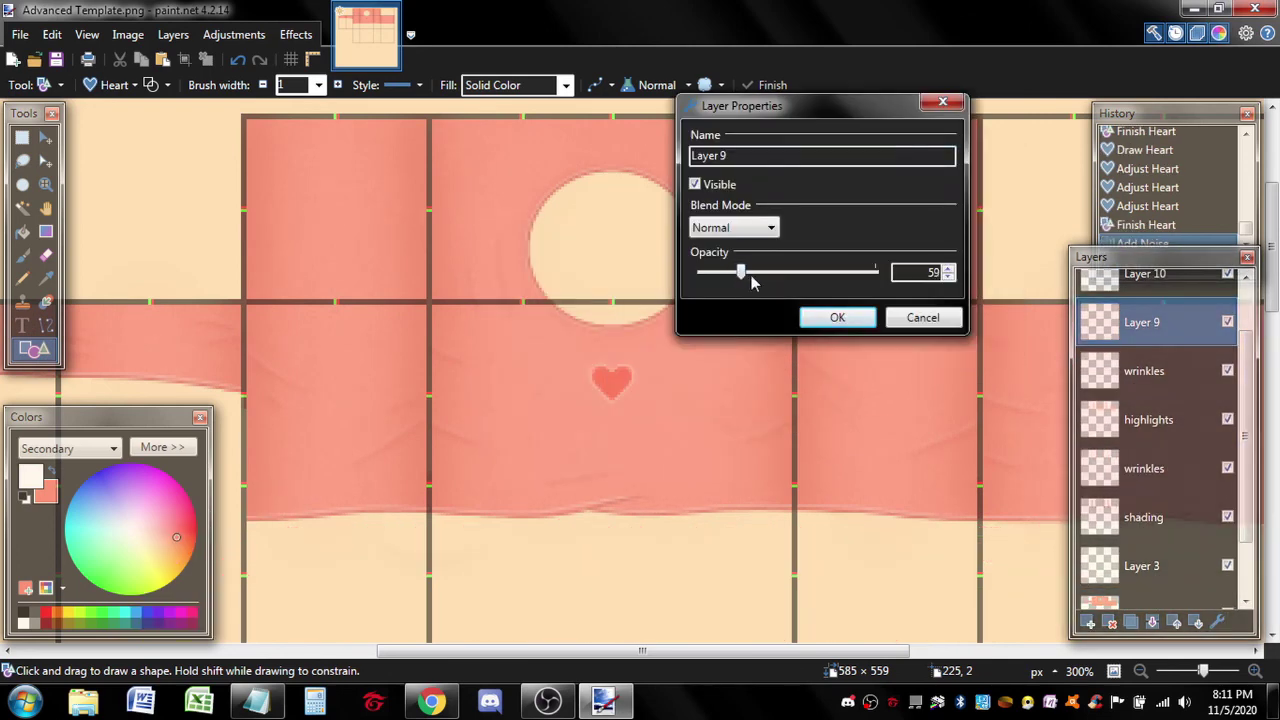
pyautogui.click(837, 317)
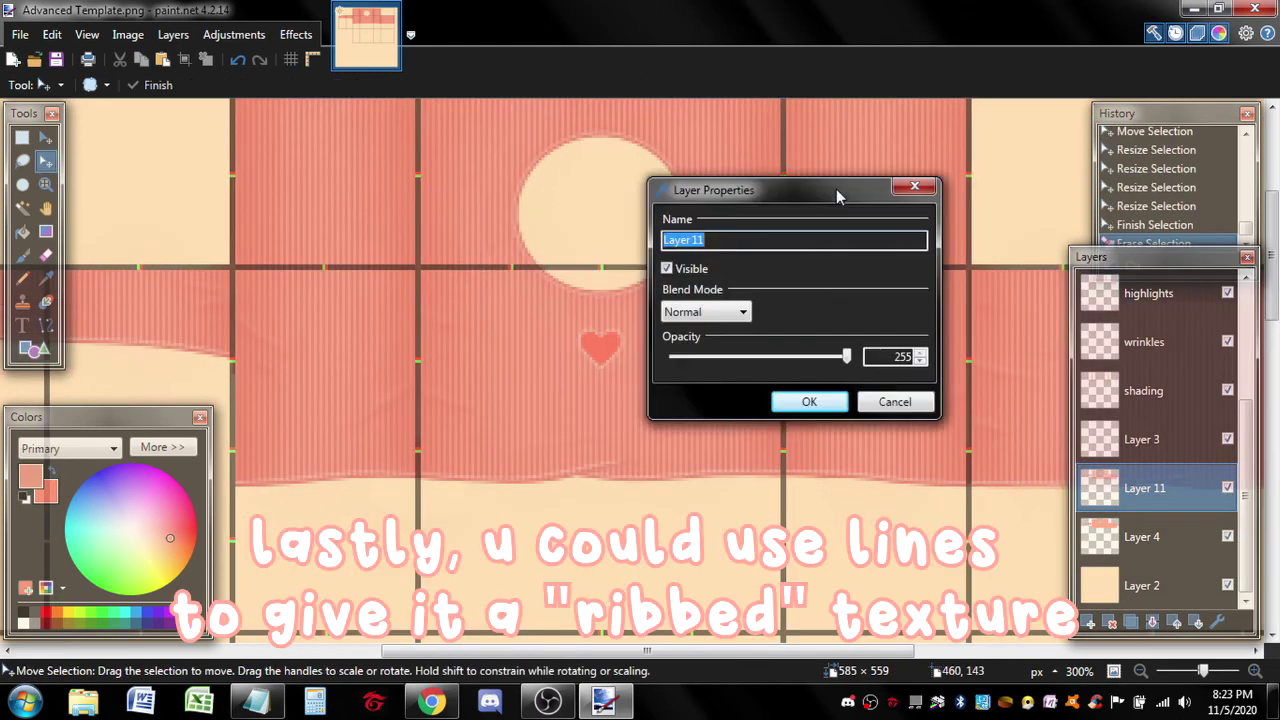
# - Set the opacity of the ribbed lines on Layer 11 to 36
pyautogui.moveTo(836, 189); pyautogui.dragTo(1026, 136)
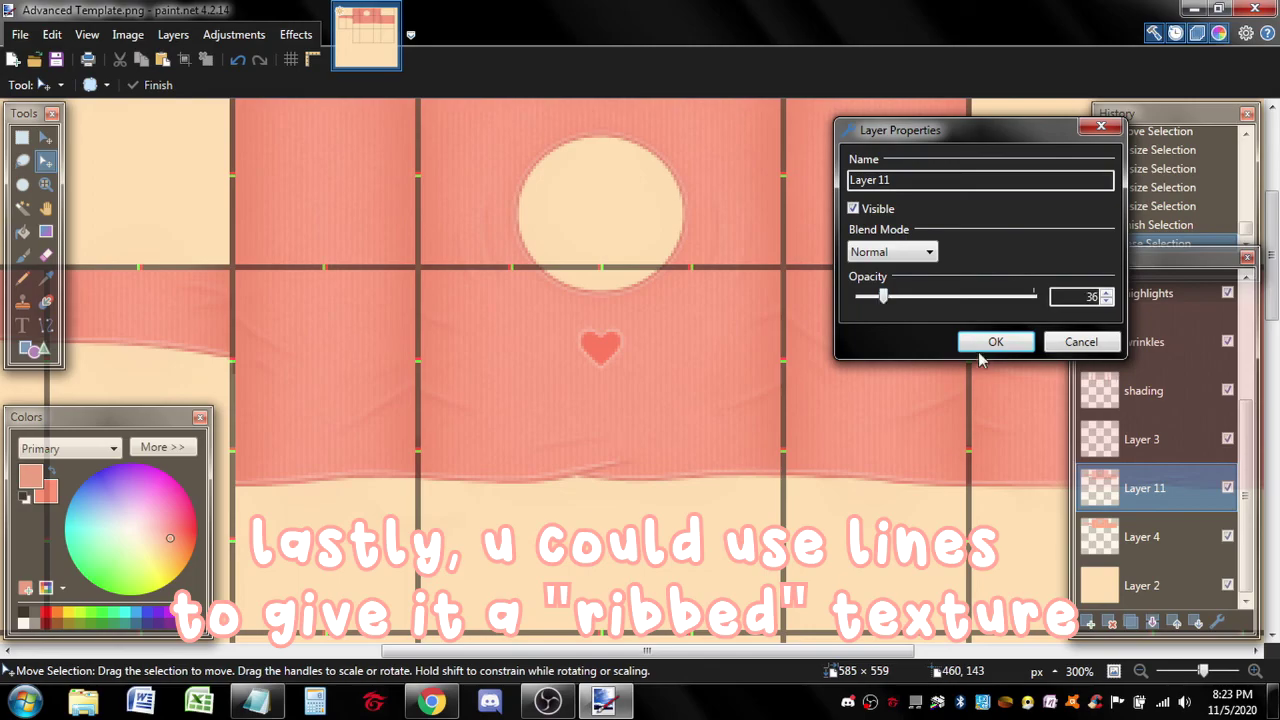
pyautogui.click(985, 345)
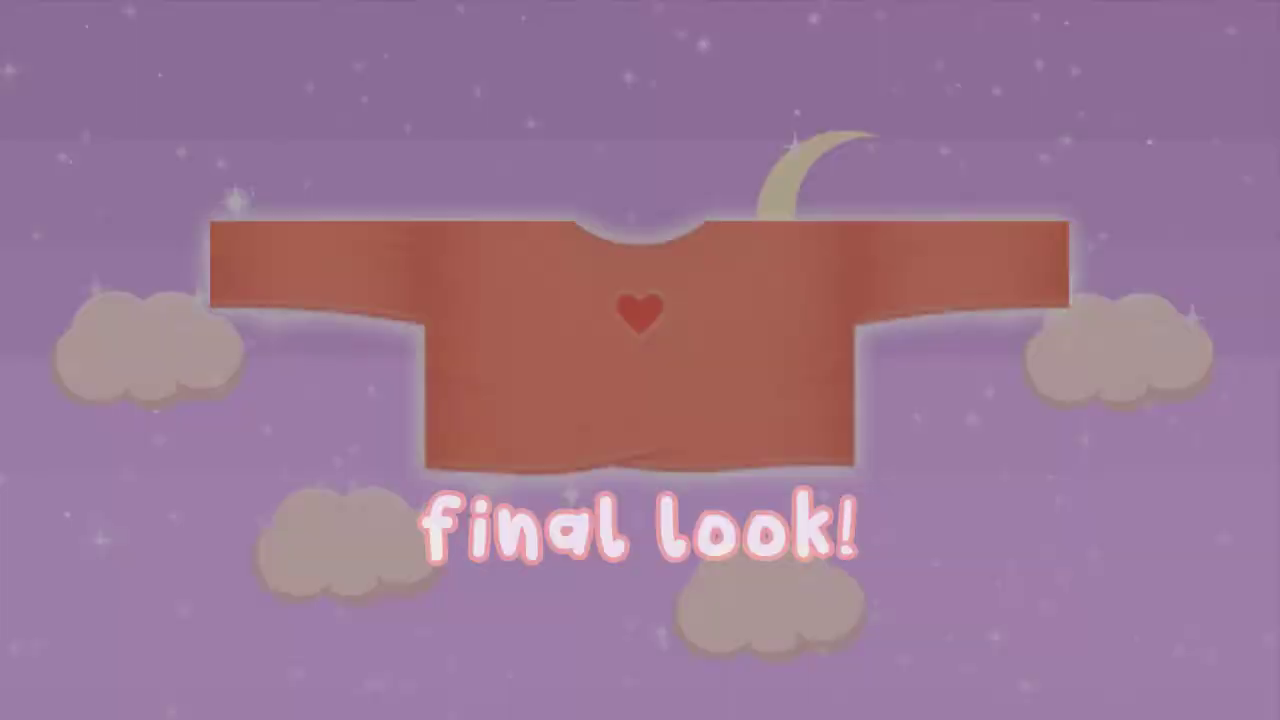